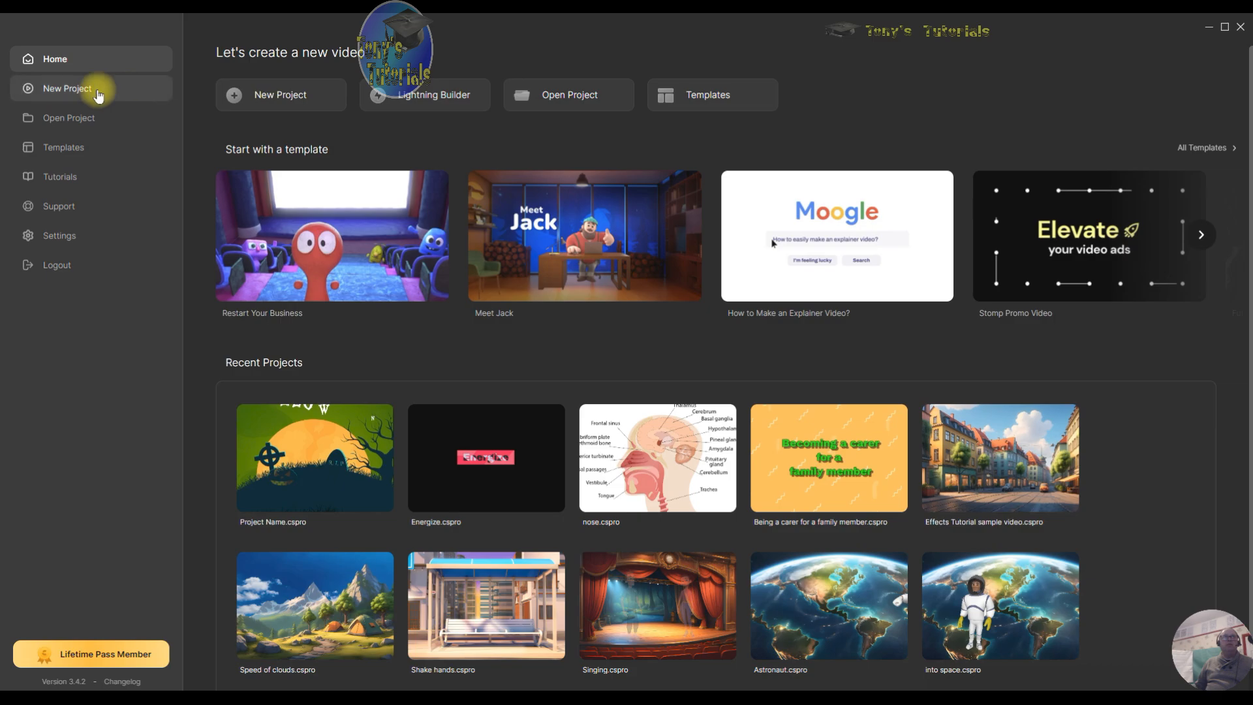
- Create a new project and place the Street background from the Backgrounds library on the canvas
left_click(257, 98)
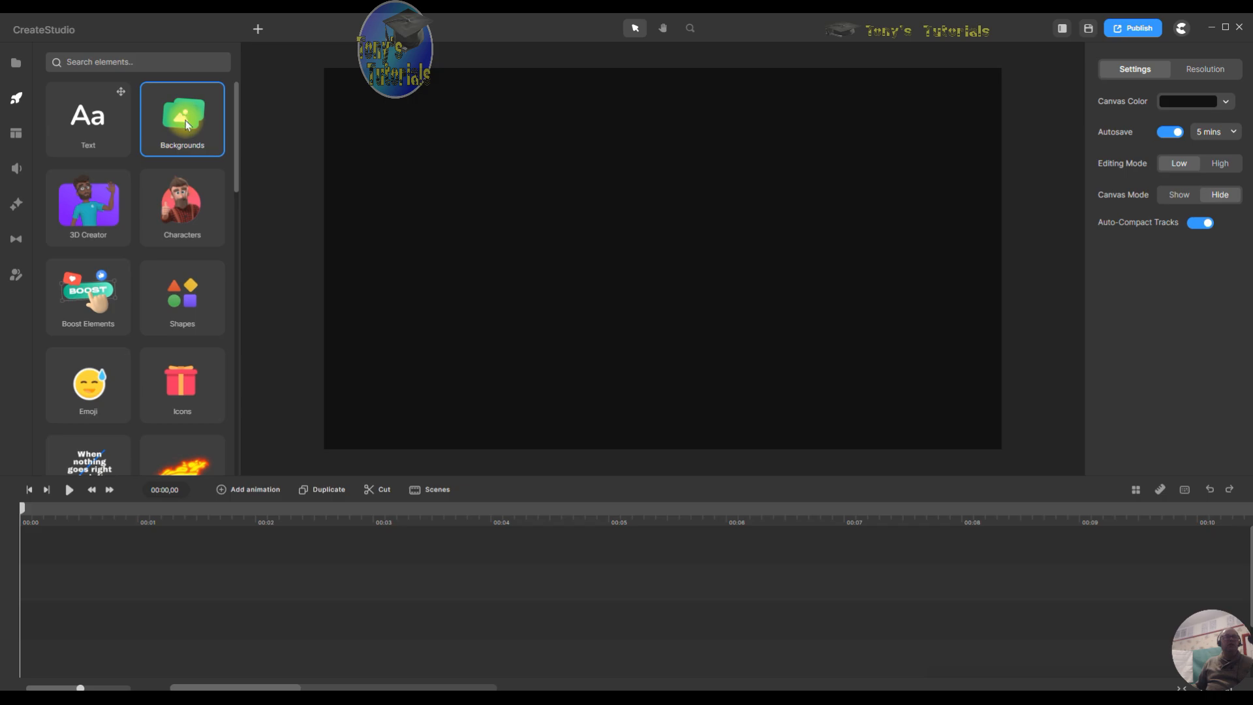
left_click(185, 118)
scroll(90, 269, "down", 10)
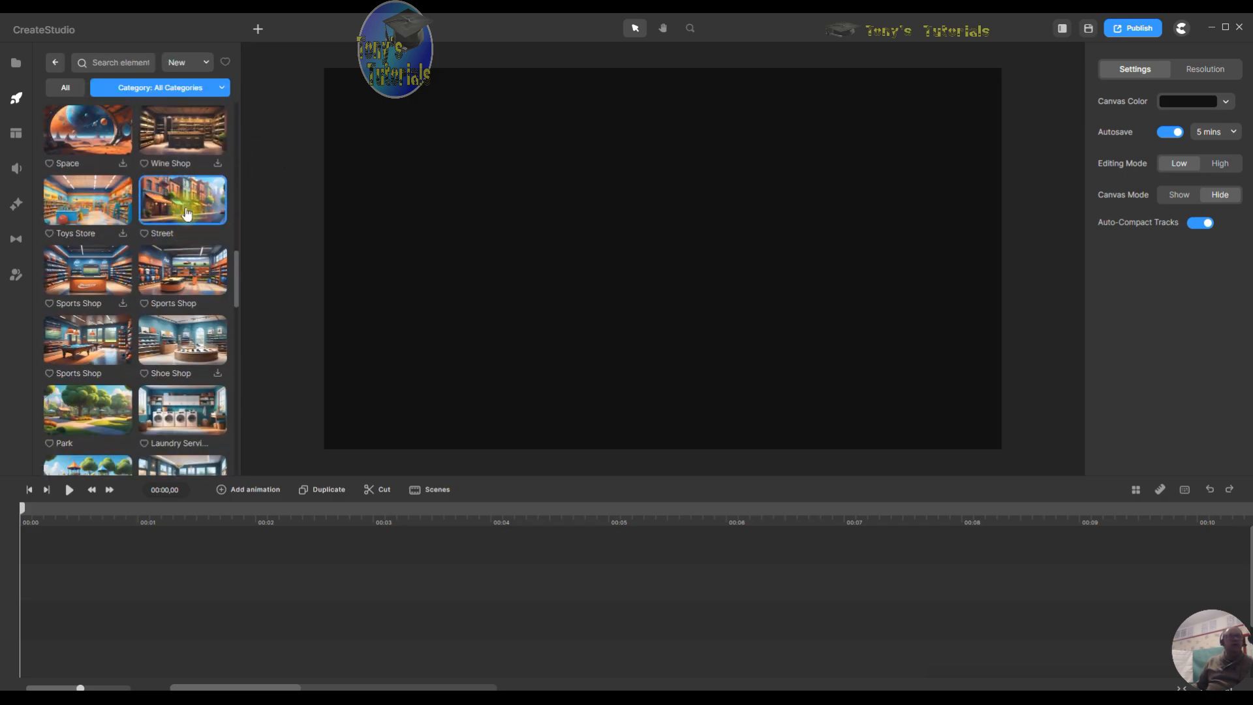
left_click_drag(183, 203, 655, 252)
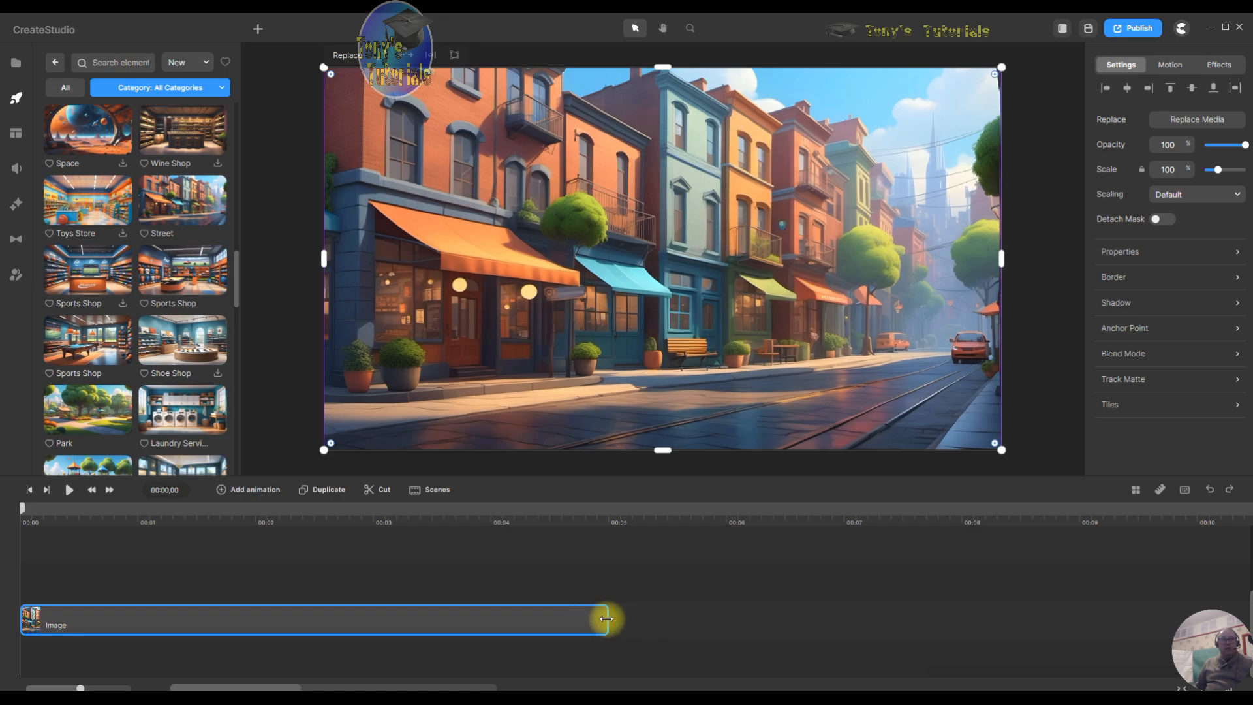
- Extend the street image's clip to about 10 seconds on the timeline and rename it BG1
left_click_drag(606, 618, 1243, 611)
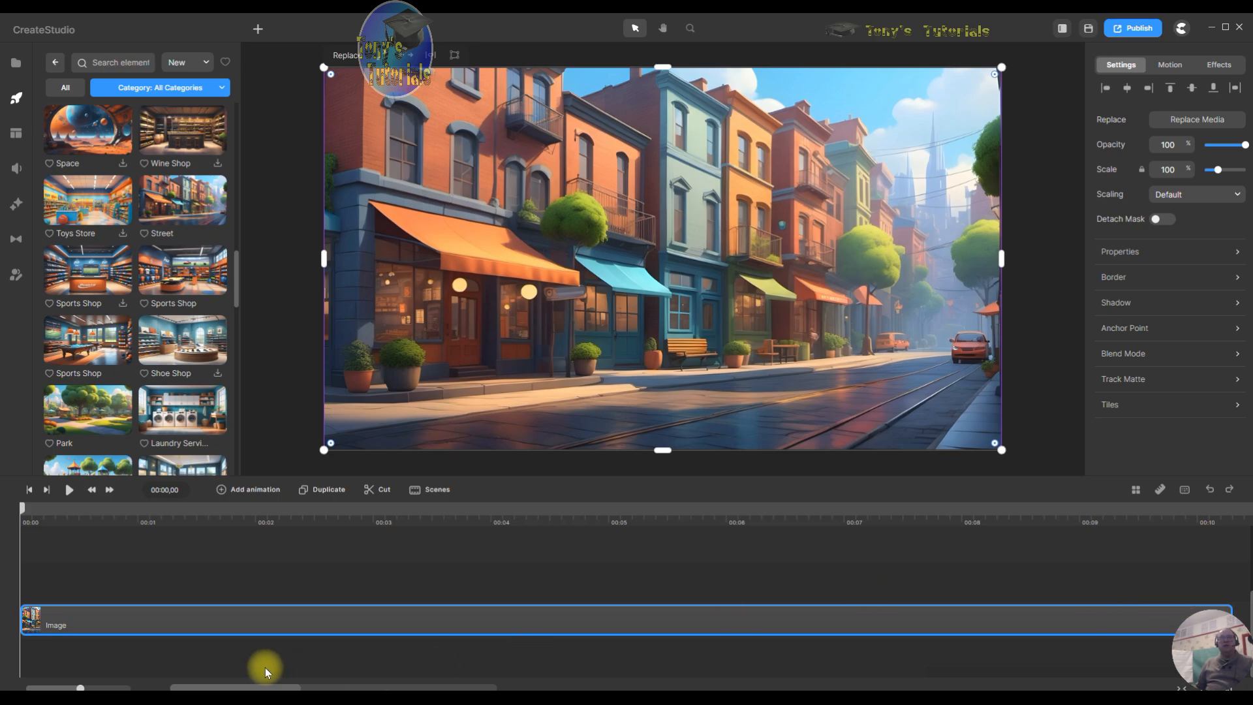
right_click(736, 617)
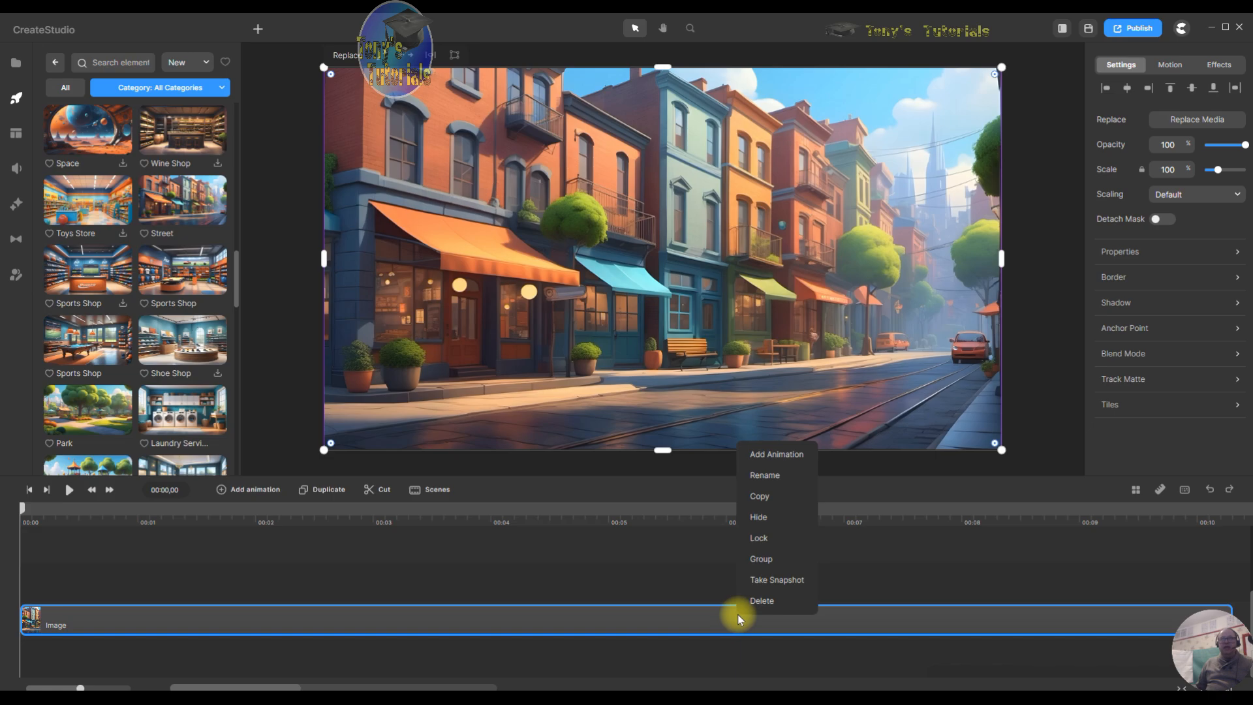
left_click(765, 475)
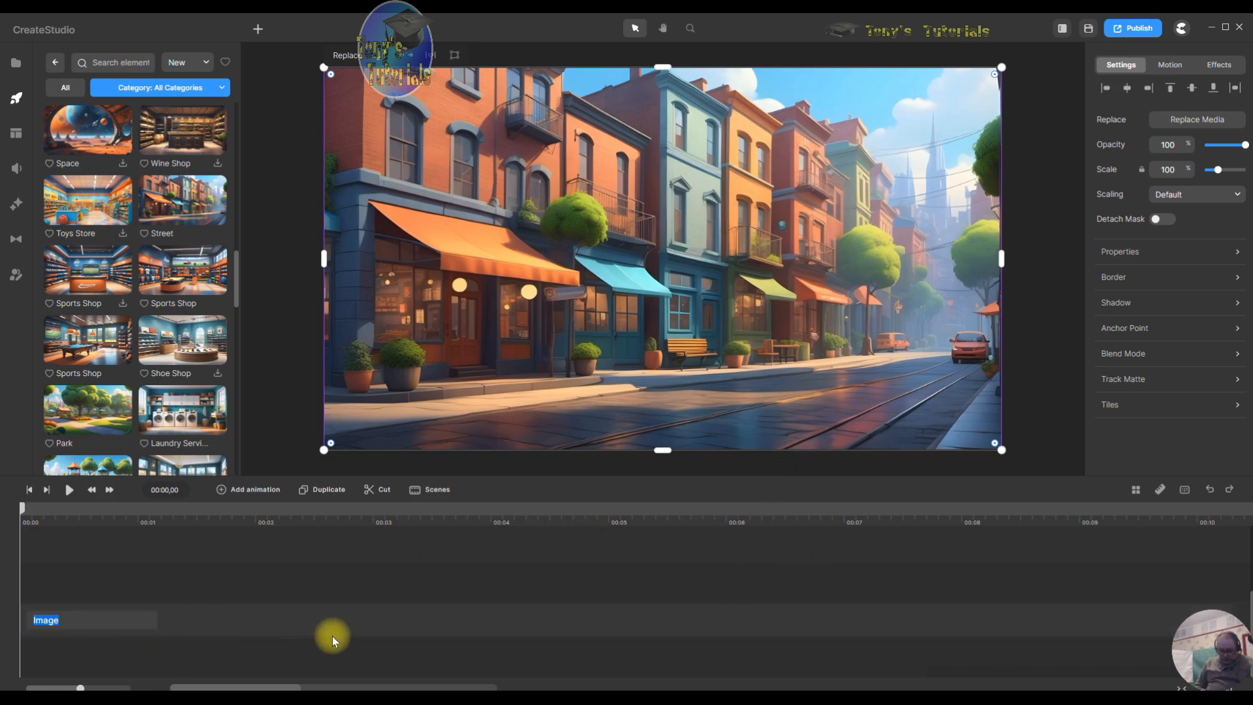
type("BG1")
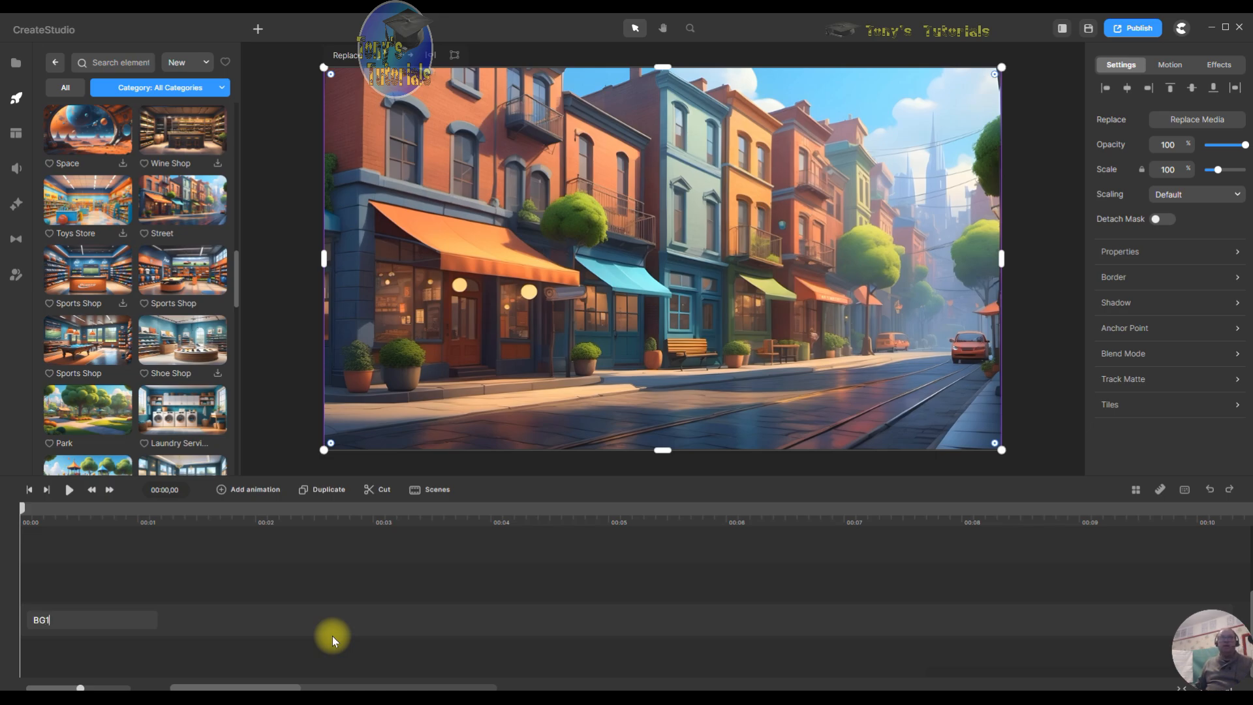
left_click(546, 584)
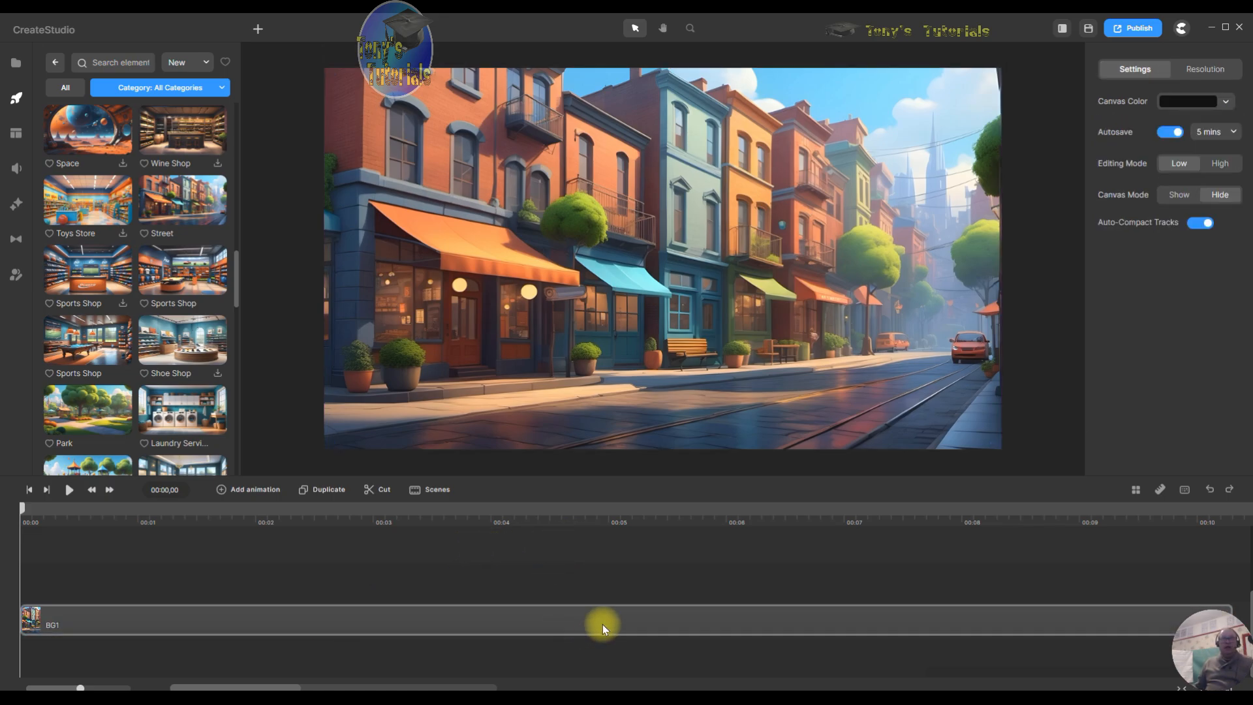
right_click(625, 614)
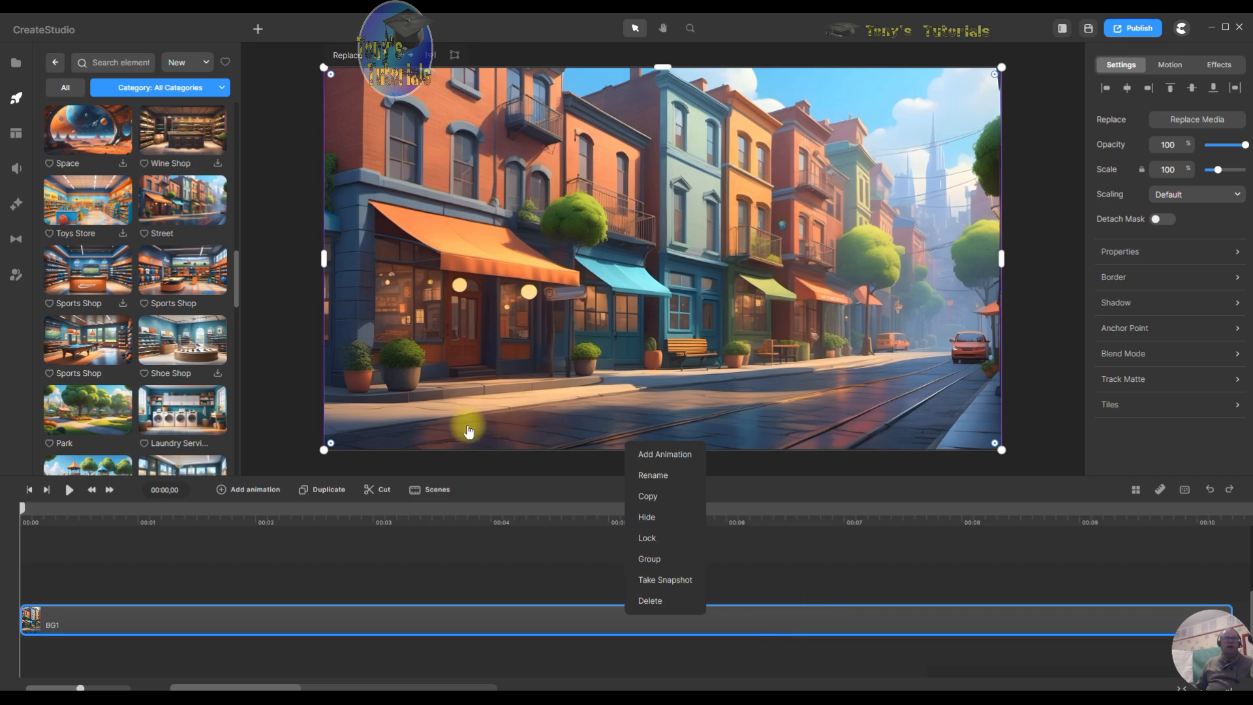
left_click(414, 511)
left_click(415, 513)
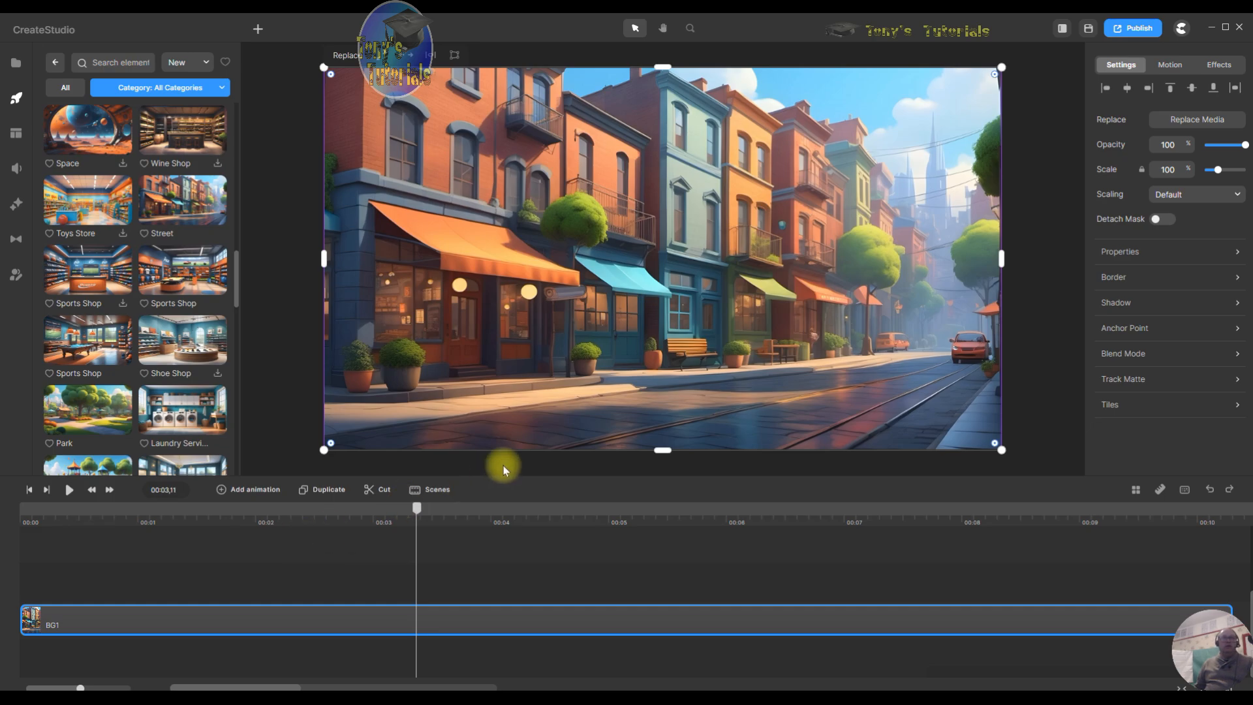
left_click(274, 587)
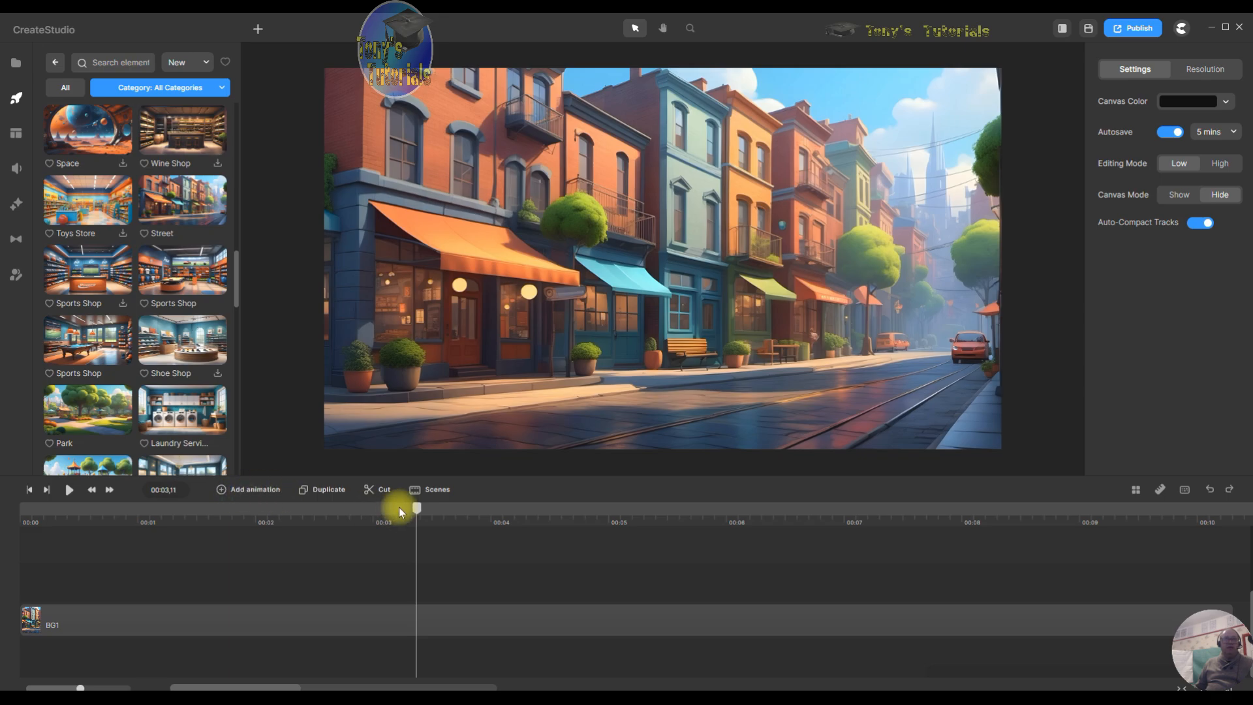
left_click_drag(417, 509, 22, 530)
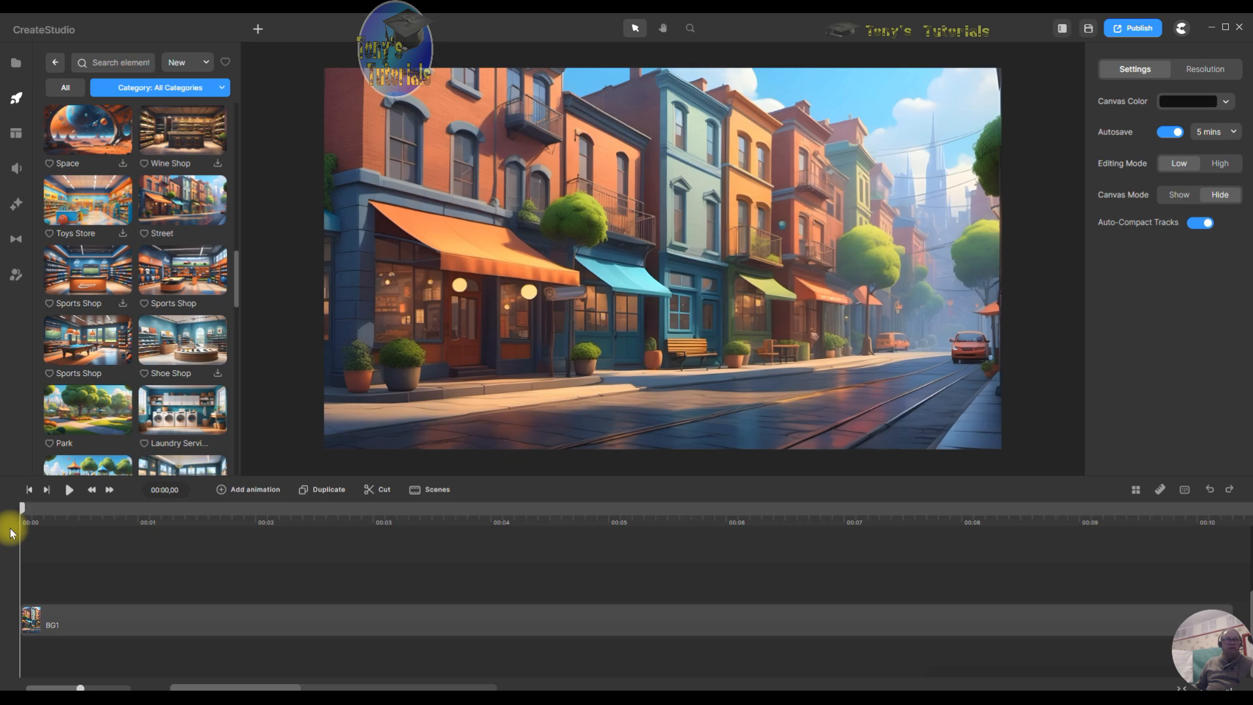
left_click(224, 498)
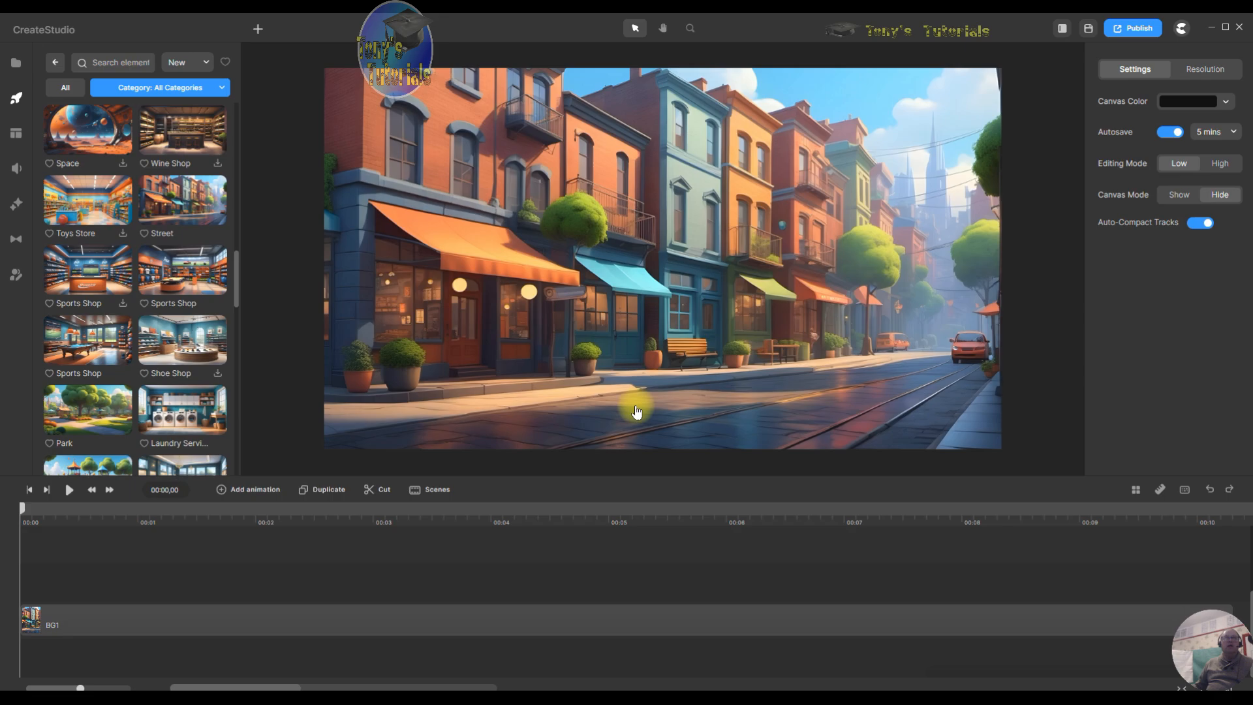
- Try adding a Position and Scale animation with Linear easing at the start of the BG1 clip
left_click(630, 285)
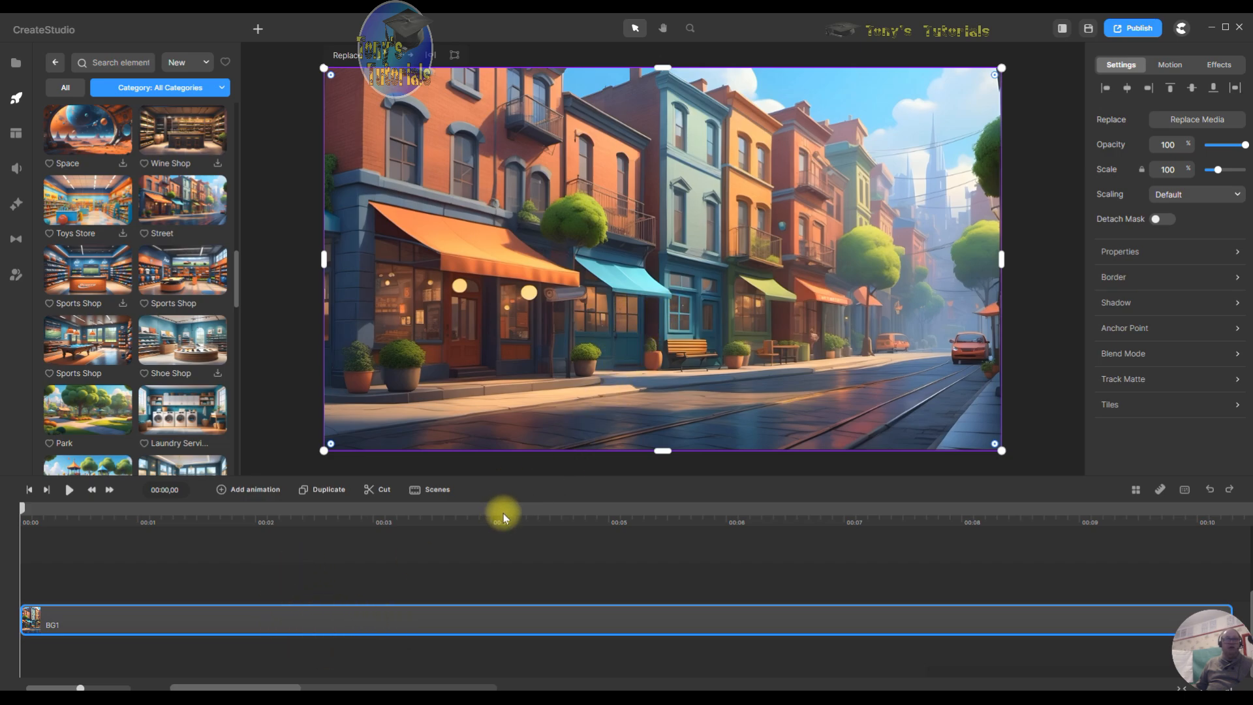
left_click(243, 495)
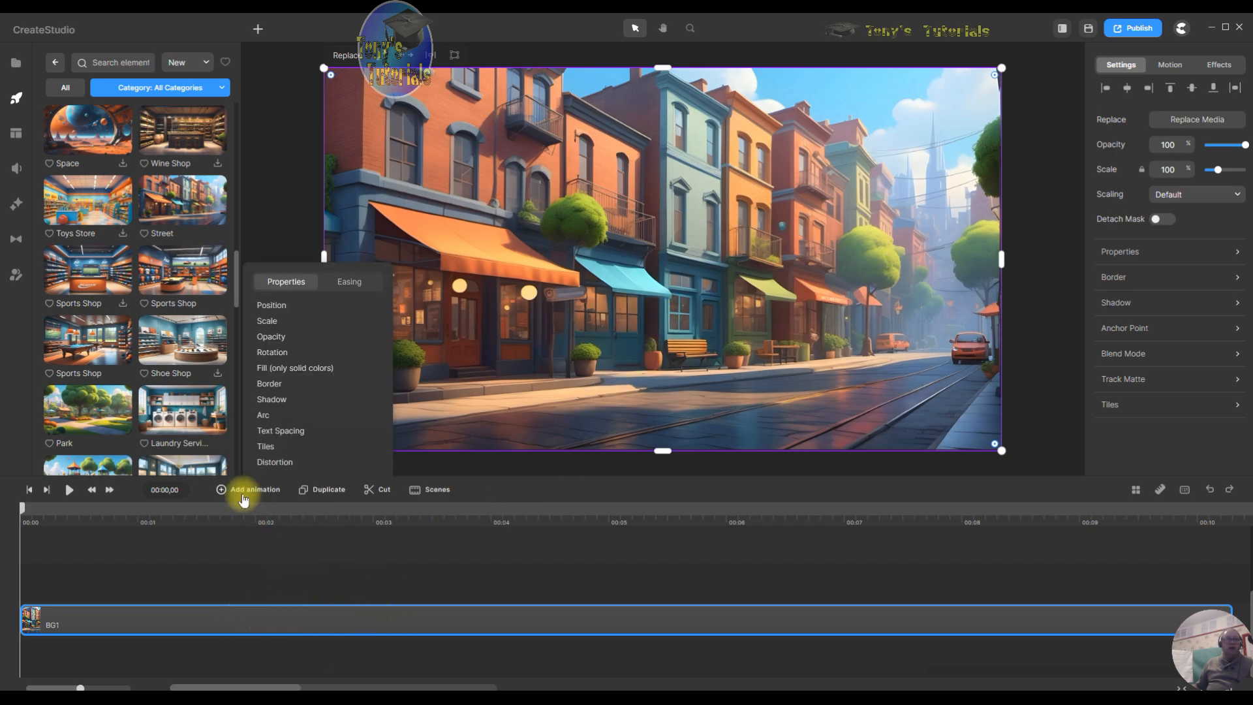
left_click(288, 308)
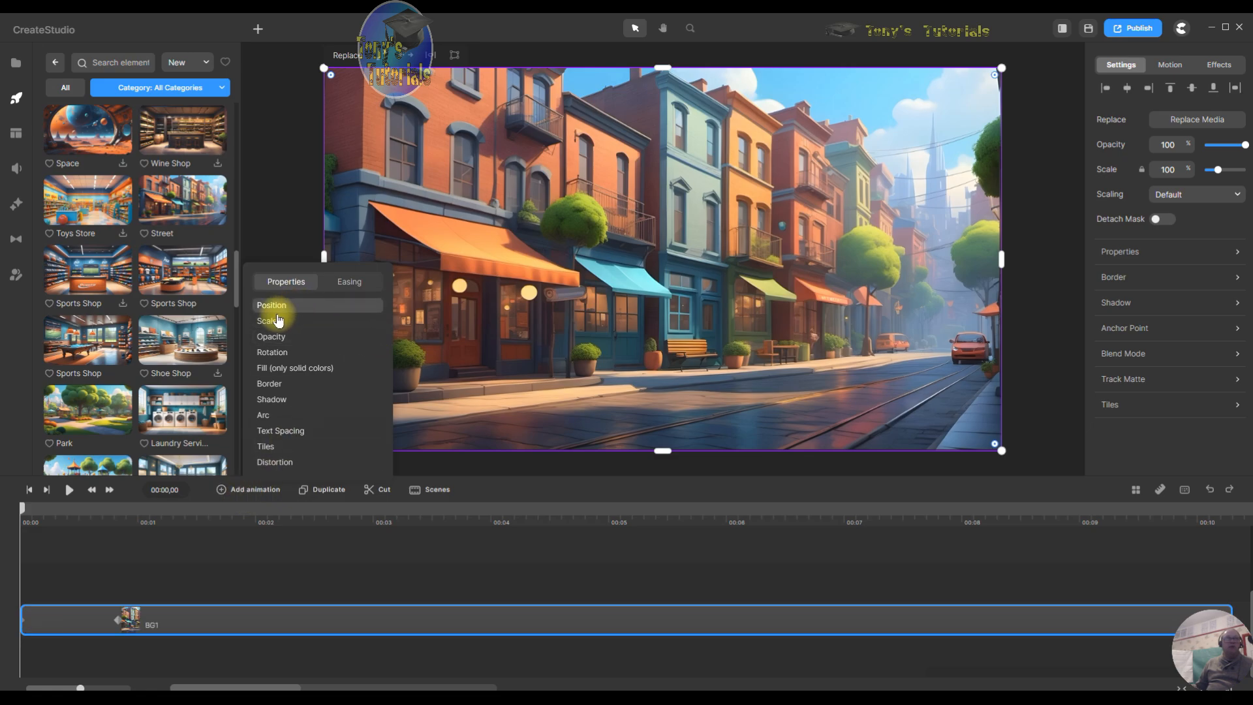
left_click(274, 321)
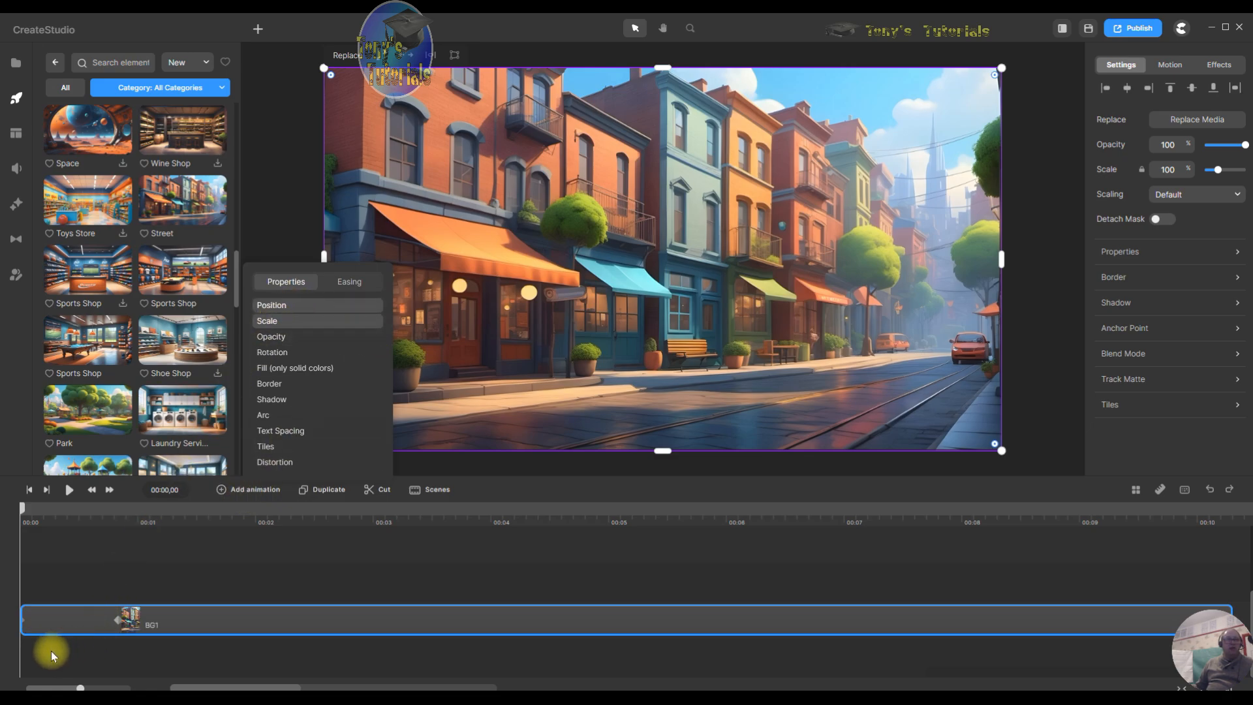
left_click(362, 286)
left_click(275, 377)
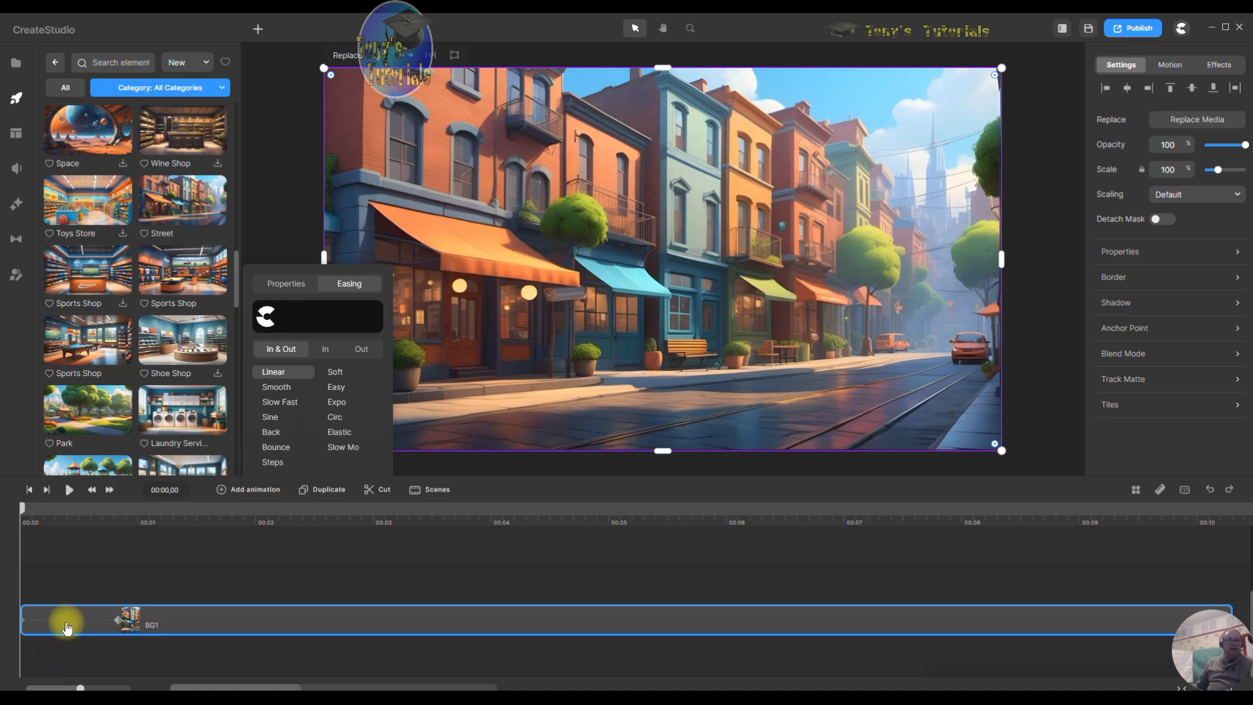
left_click(118, 621)
left_click(158, 608)
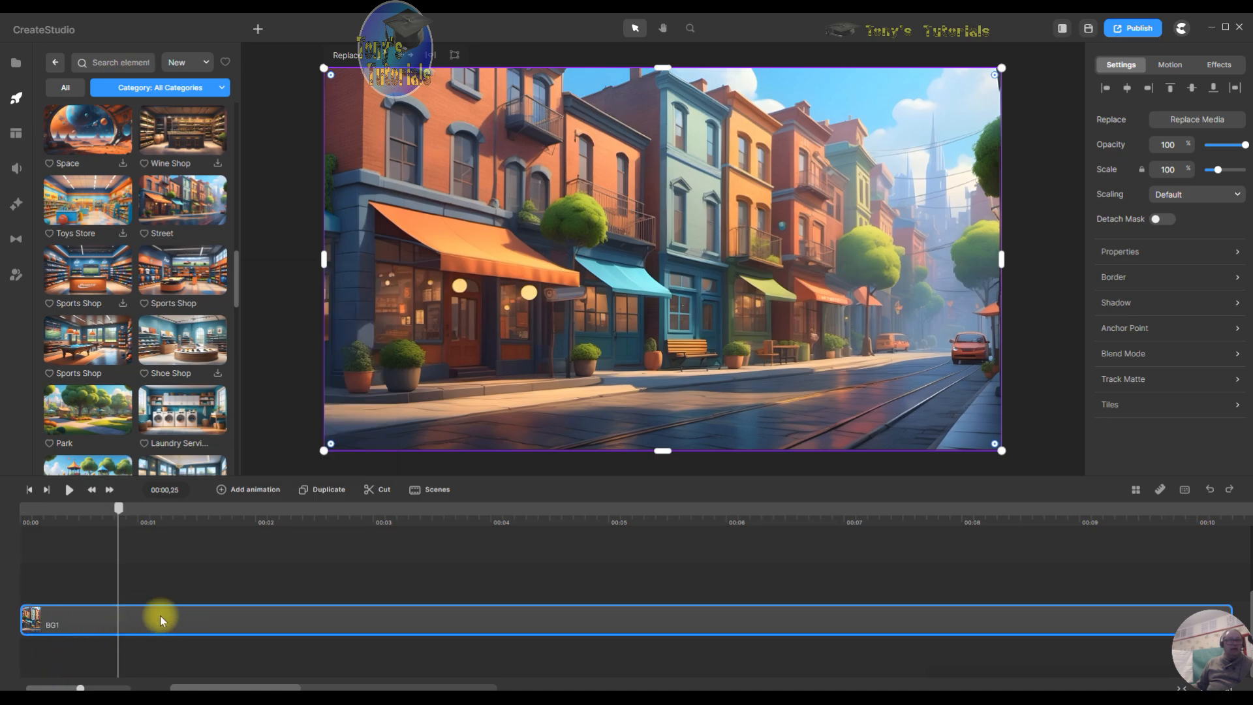
- Add an animation to BG1 at 00:00,28 with Position and Scale properties and Linear easing
left_click_drag(118, 508, 130, 508)
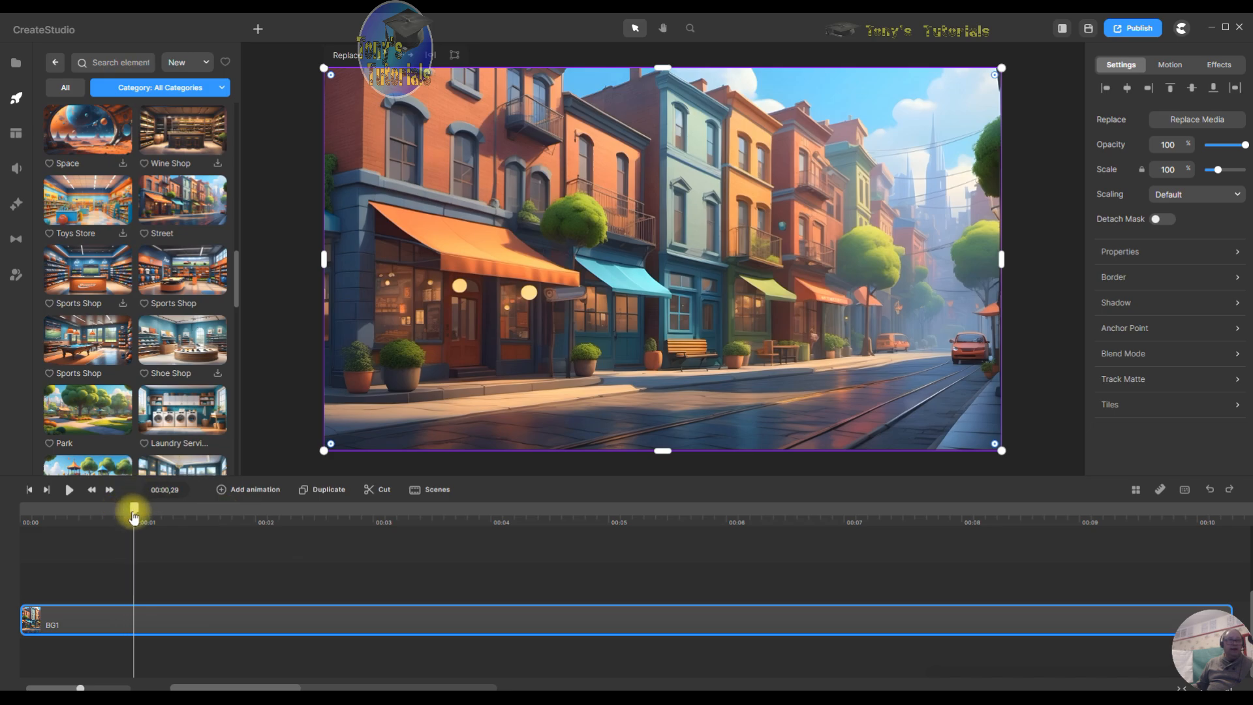
left_click(236, 494)
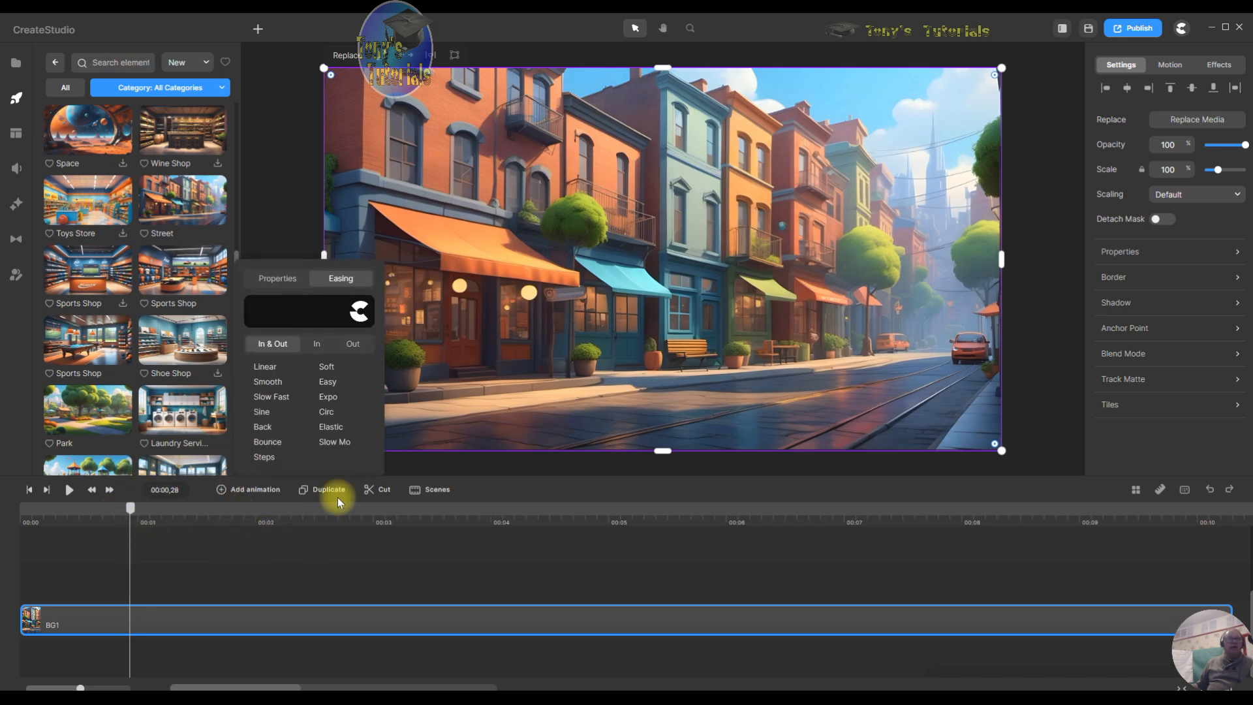
left_click(268, 367)
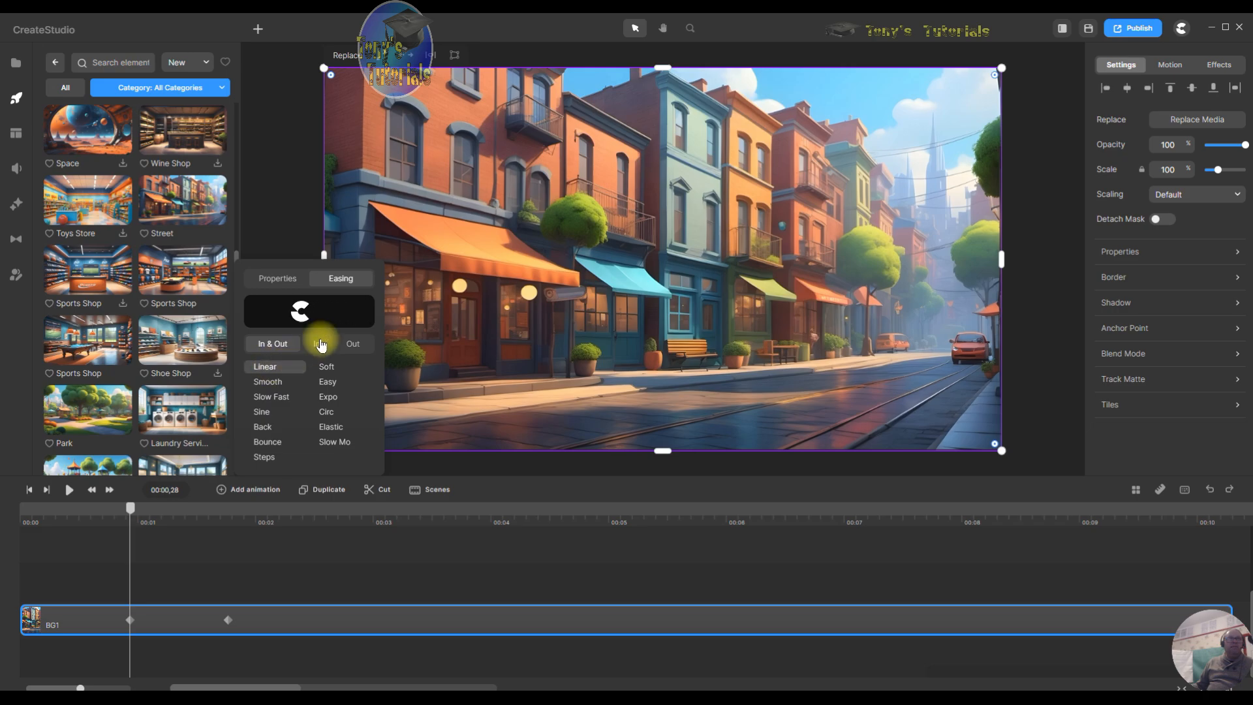
left_click(277, 284)
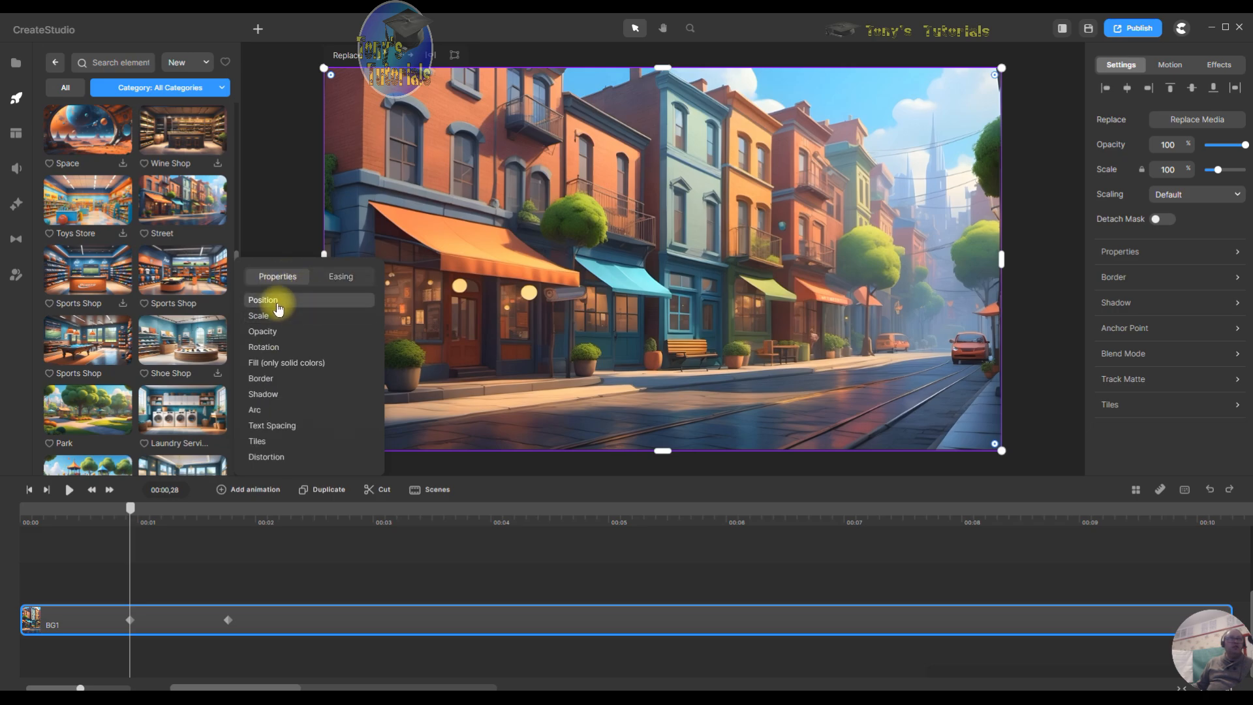
left_click(278, 304)
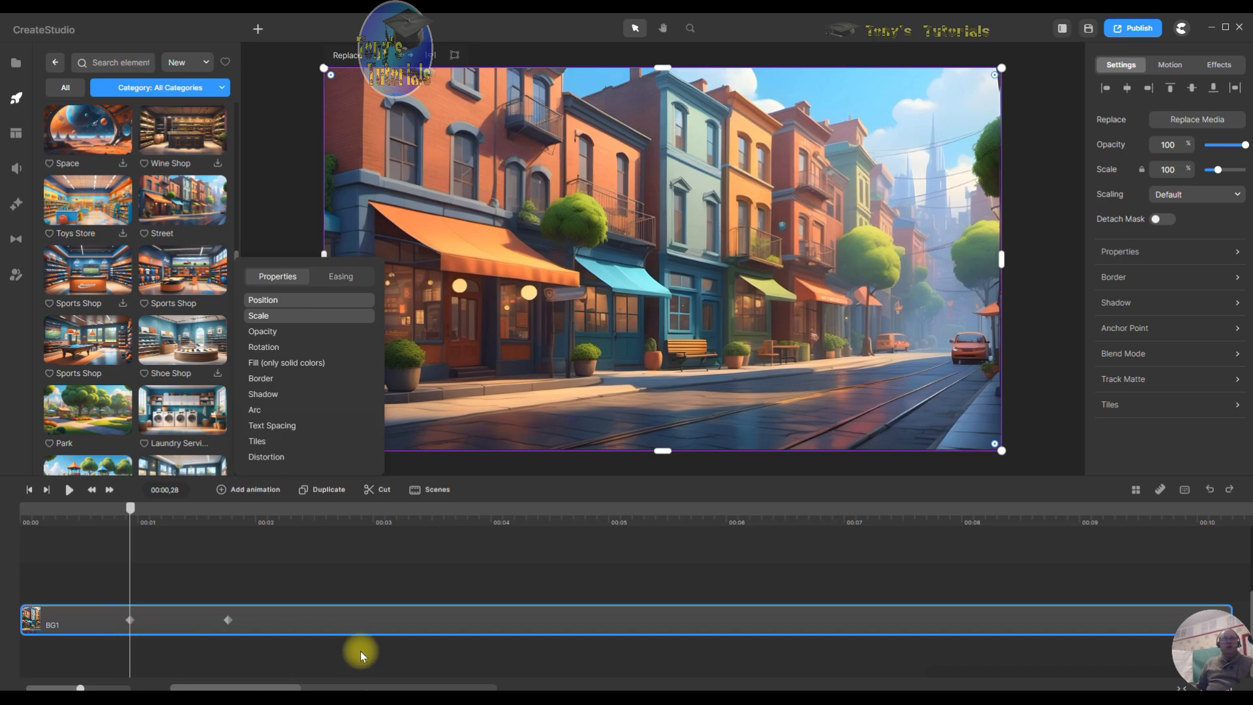
left_click(444, 565)
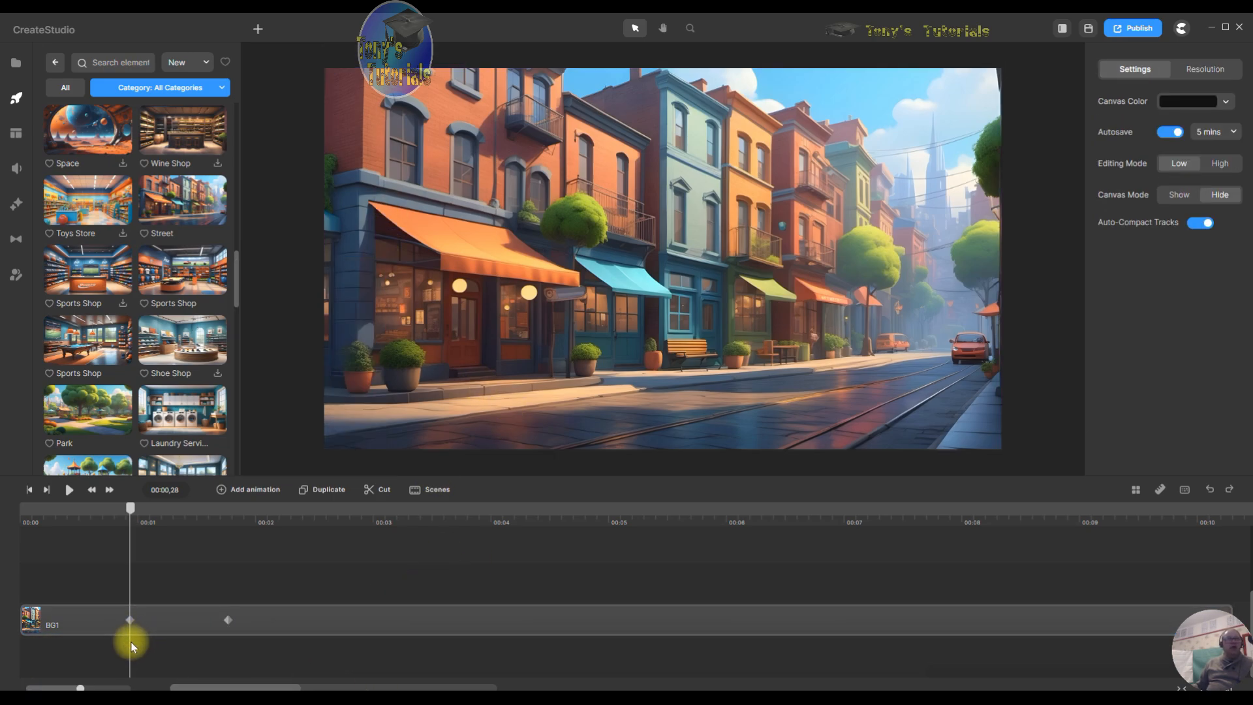
- Shift and lengthen the BG1 animation on the timeline so it runs from about 00:01,15 to 00:02,12
left_click_drag(176, 625, 198, 623)
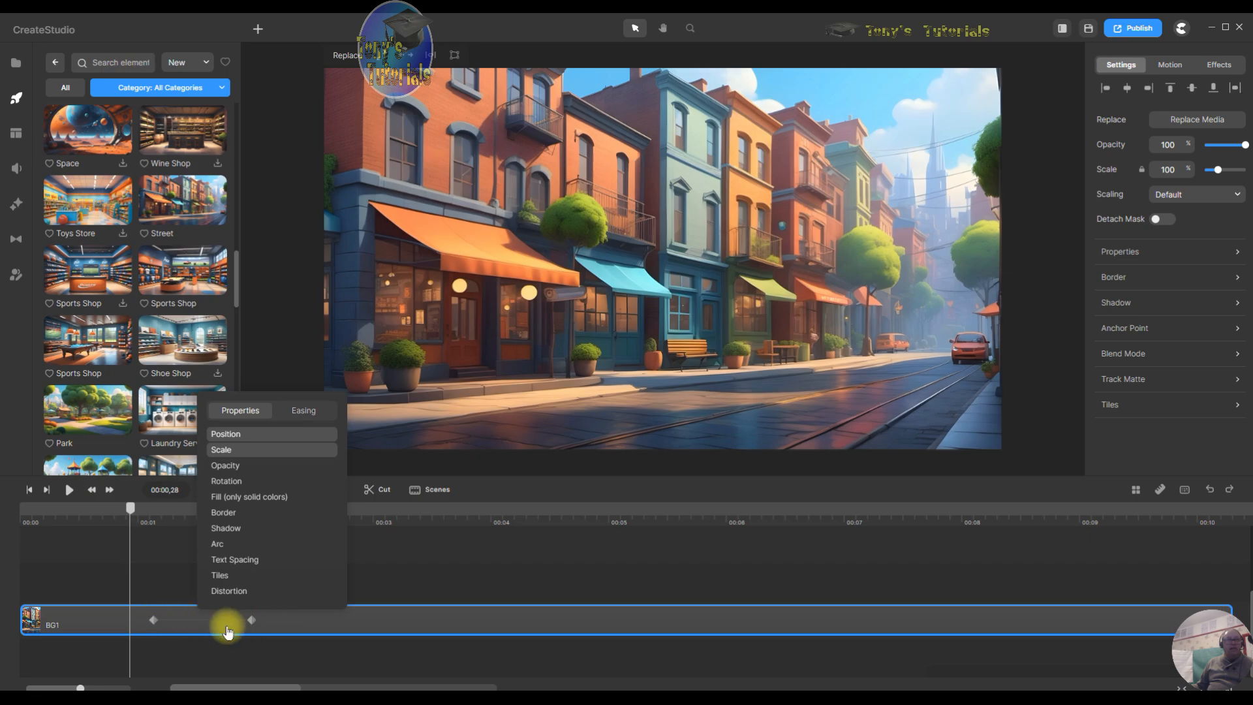
left_click_drag(202, 623, 185, 628)
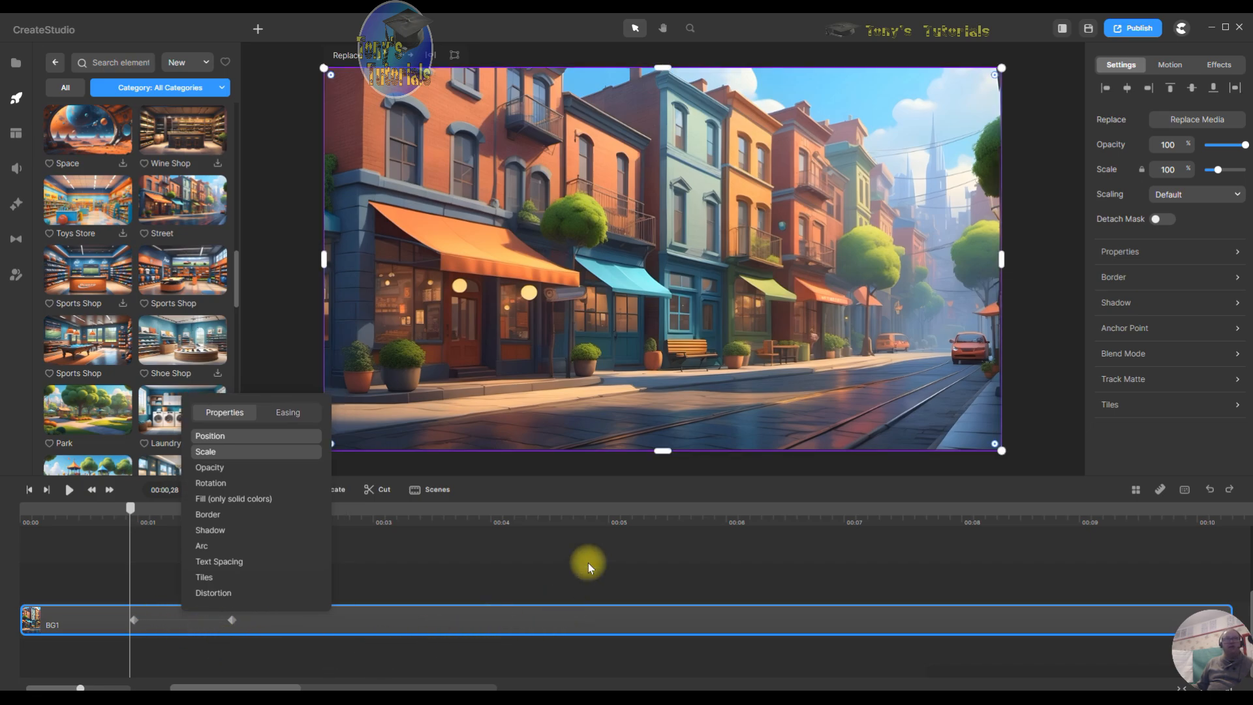
left_click(525, 589)
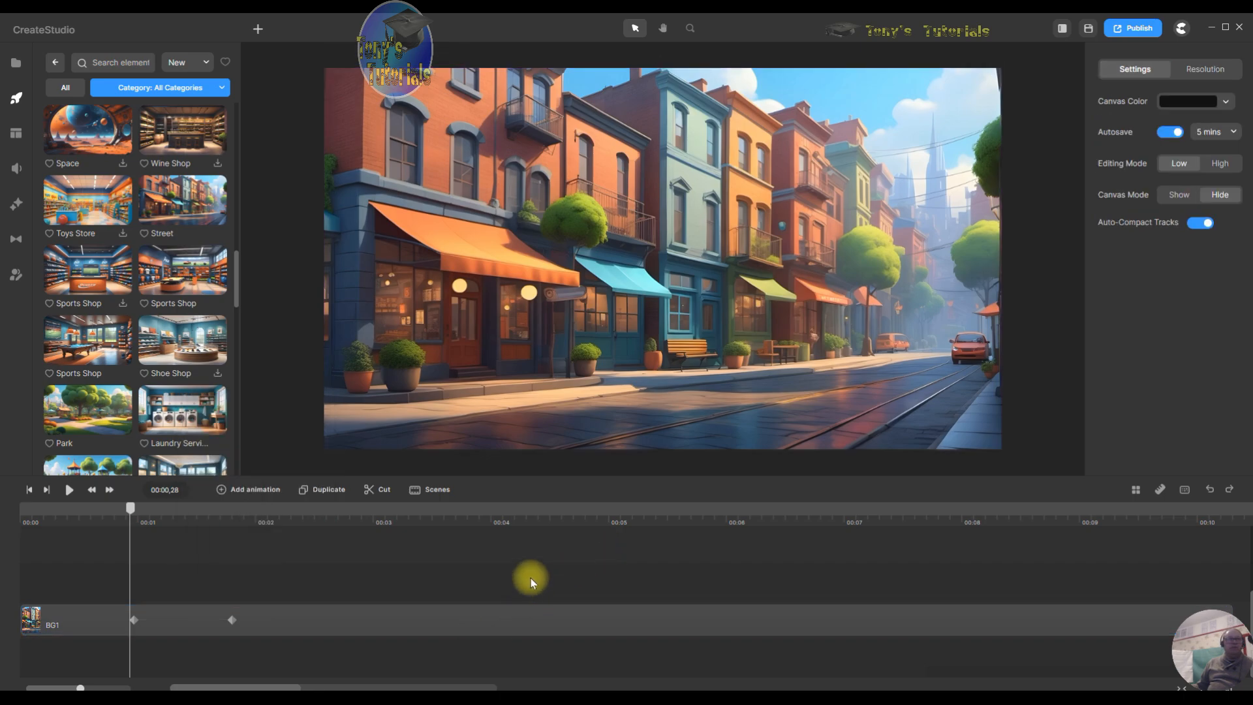
left_click_drag(186, 625, 319, 626)
left_click_drag(216, 621, 252, 628)
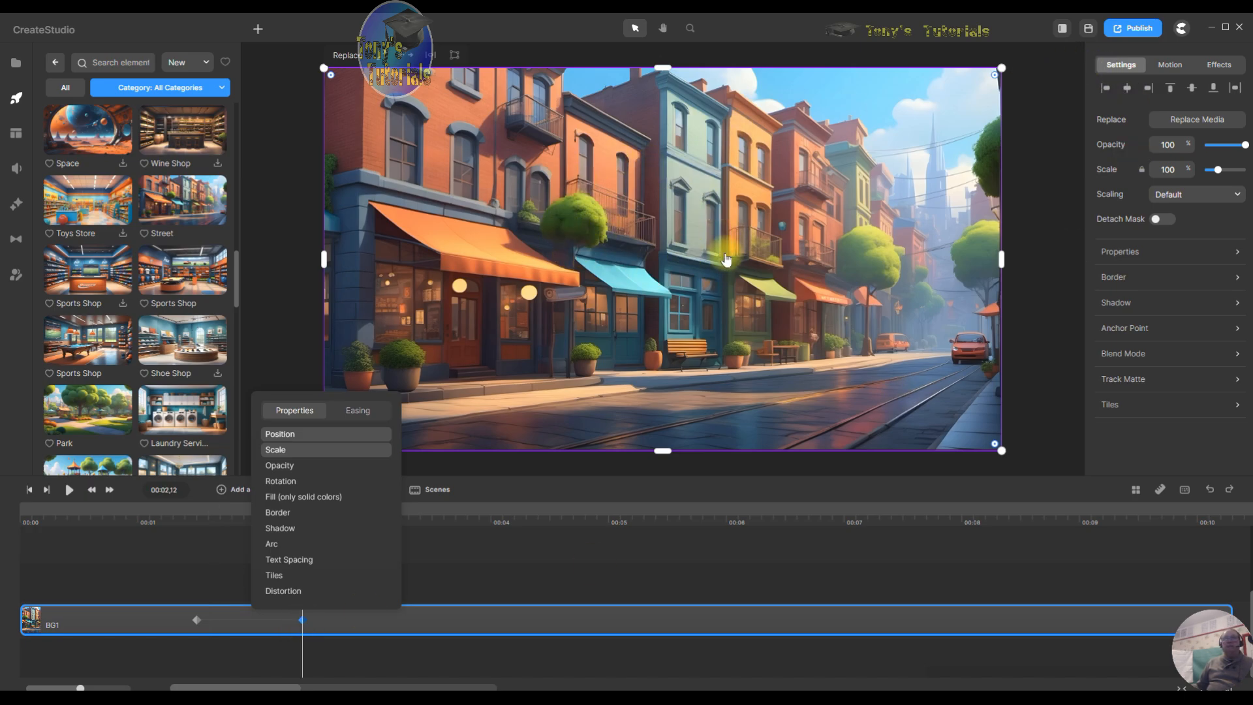
left_click(675, 285)
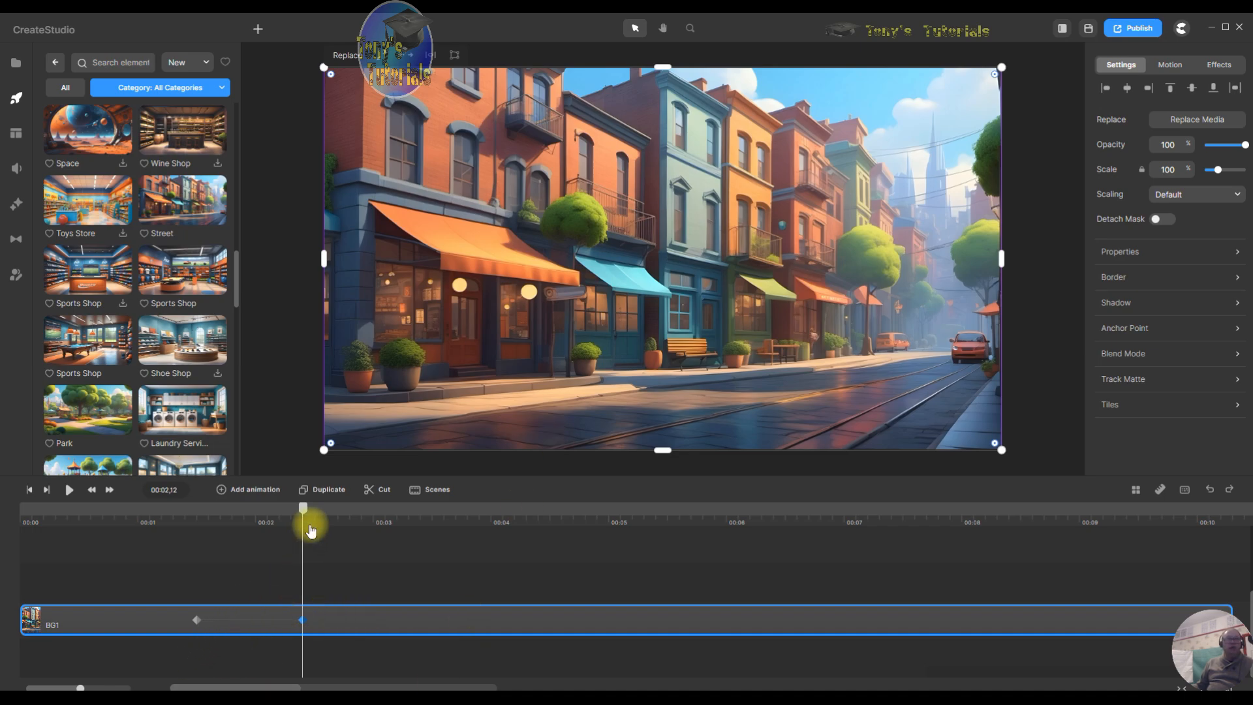
- At the BG1 animation's first keyframe, shrink the street image to 12% scale and place it just beyond the canvas's left edge
left_click_drag(303, 510, 158, 509)
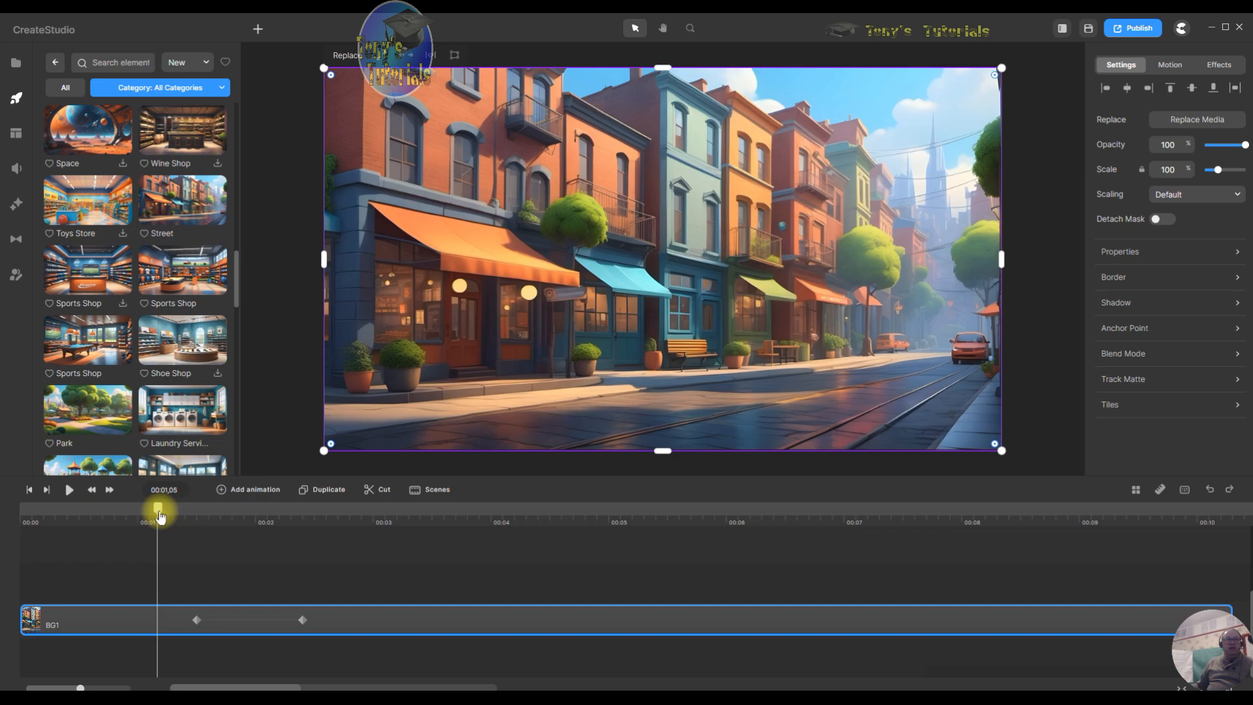
left_click(193, 621)
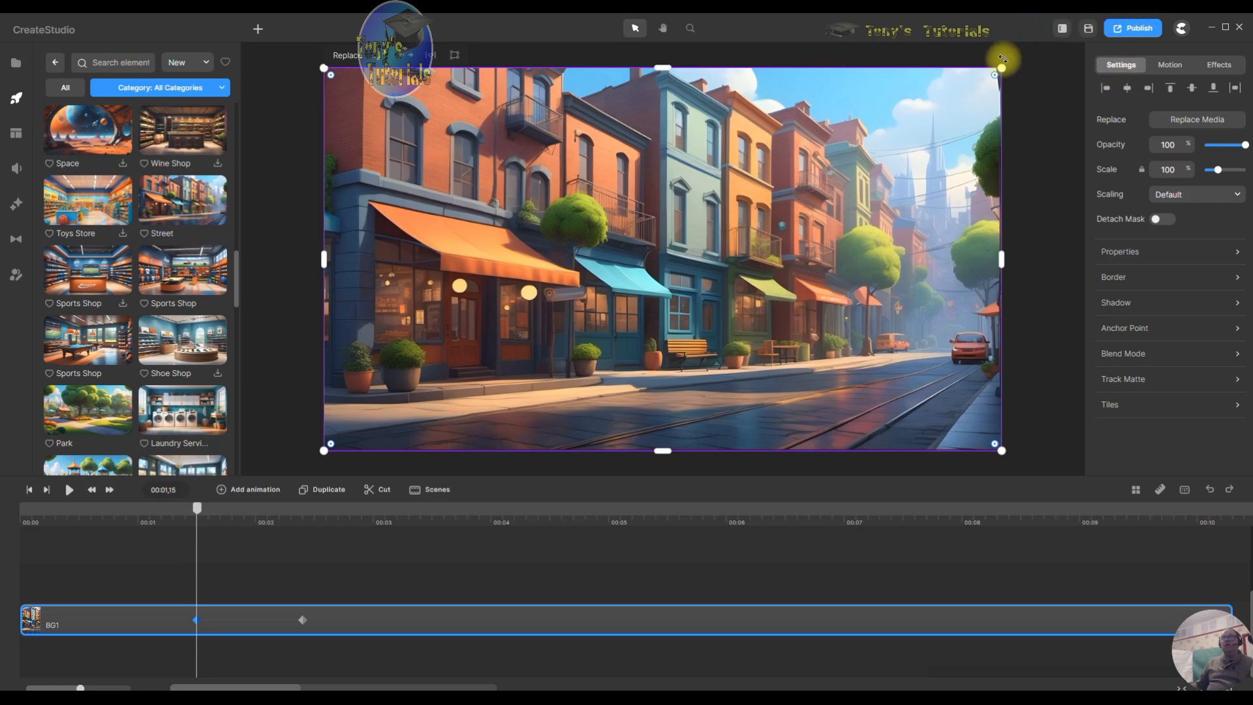
left_click_drag(1002, 67, 285, 239)
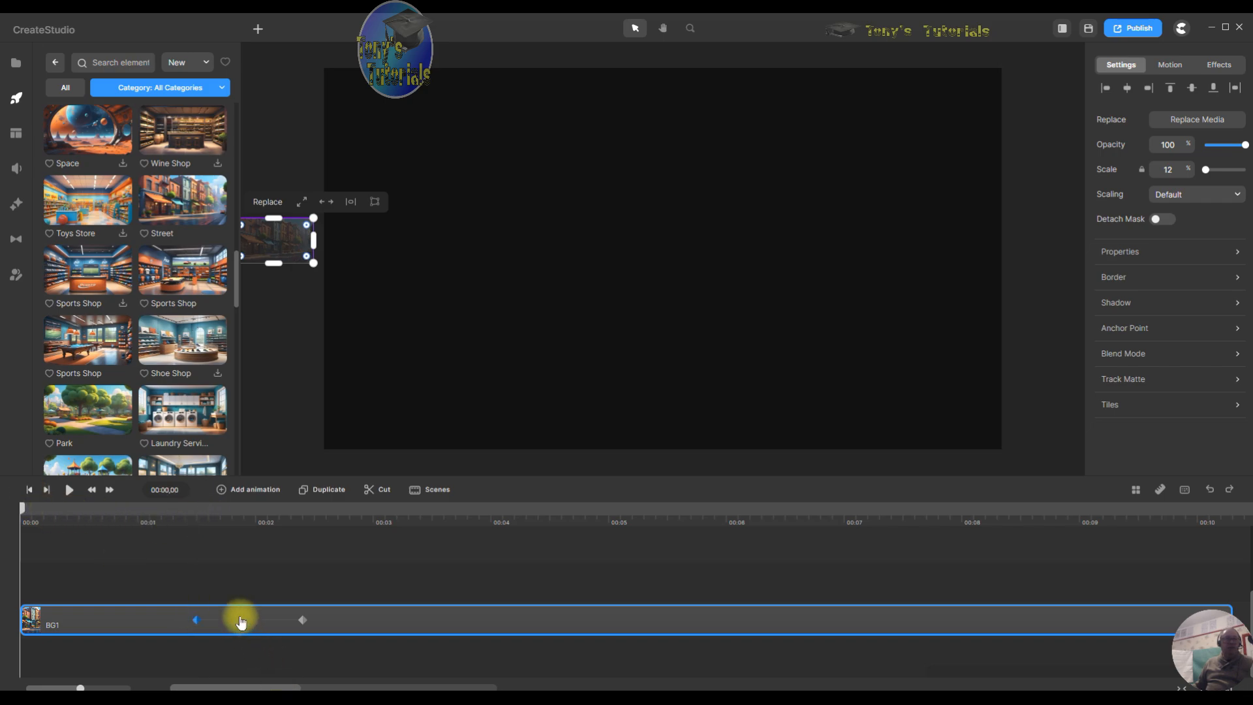
- Move the whole BG1 animation to the beginning of the timeline so its first keyframe sits at 00:00
left_click_drag(241, 623, 66, 620)
left_click(62, 620)
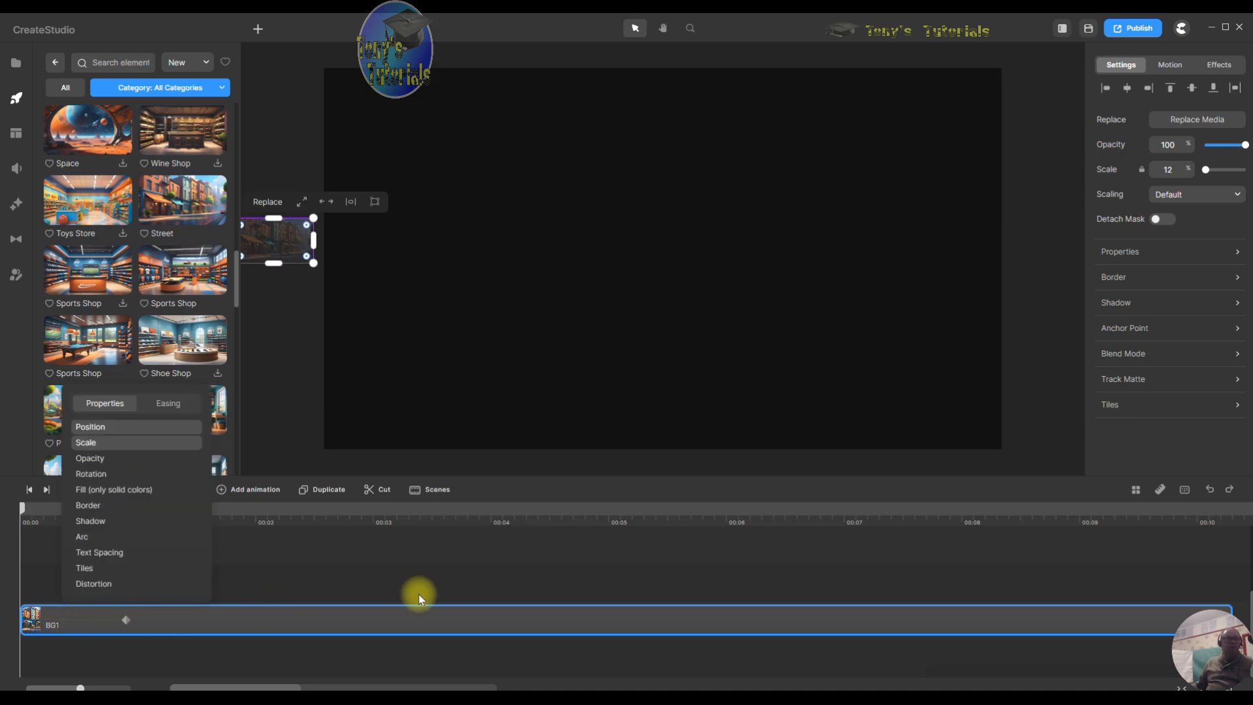
left_click(597, 539)
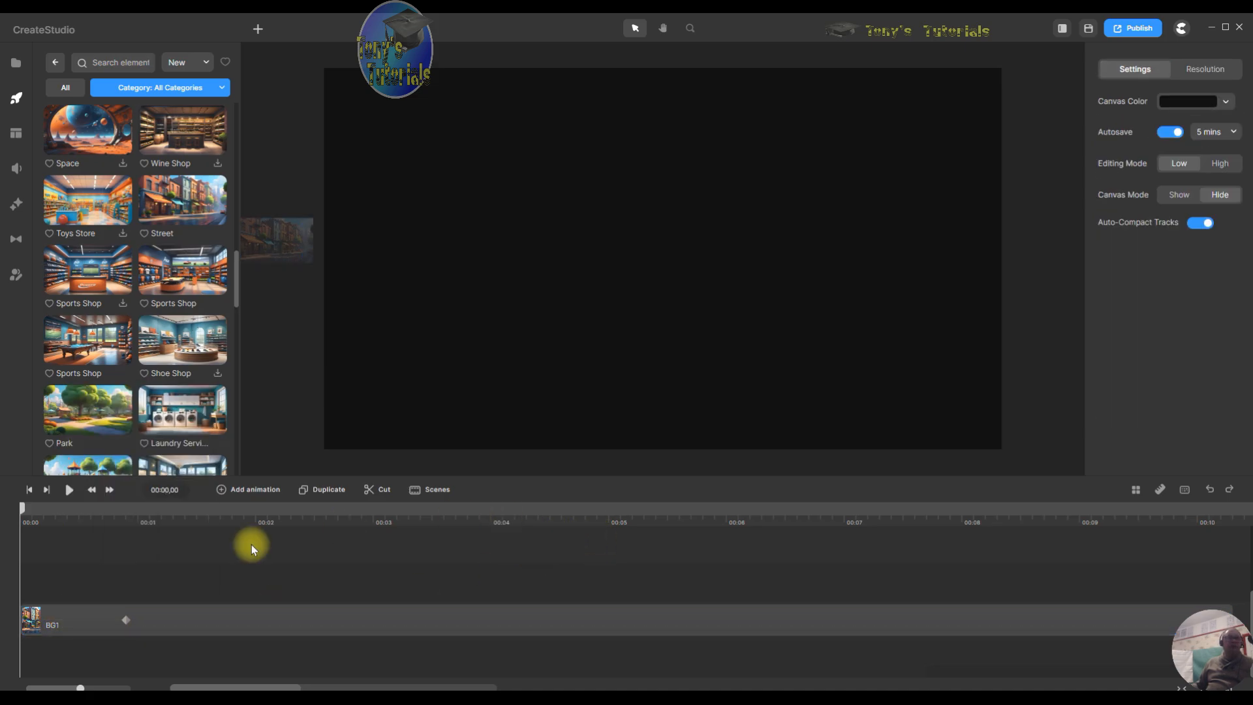
- Preview the BG1 animation and lengthen it so its last keyframe sits at about 00:01,20
left_click(68, 494)
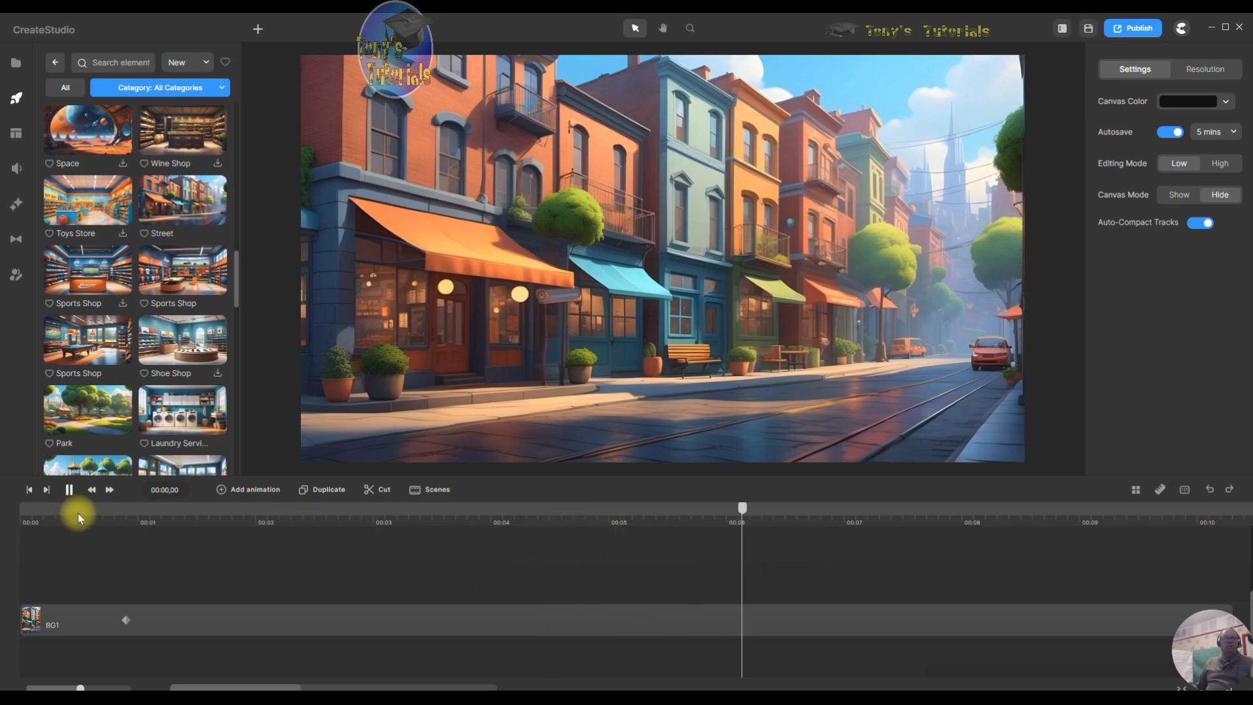
left_click(68, 489)
left_click(128, 630)
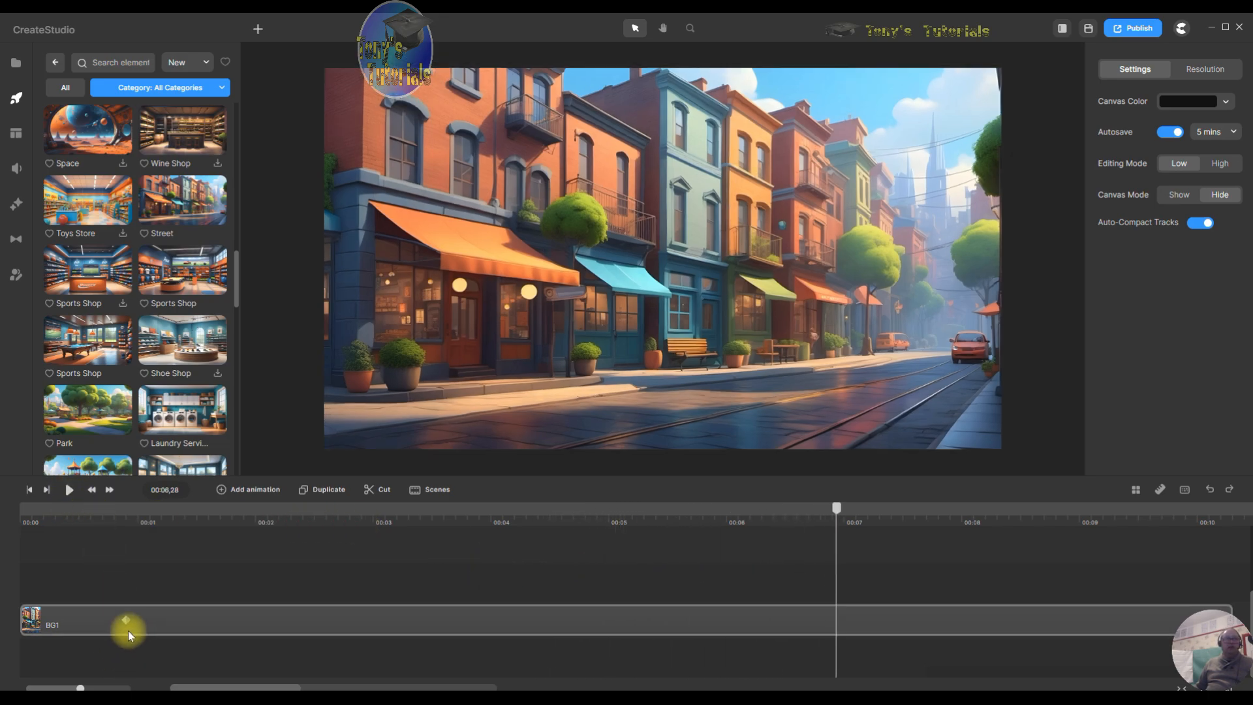
left_click_drag(128, 630, 216, 635)
left_click(433, 556)
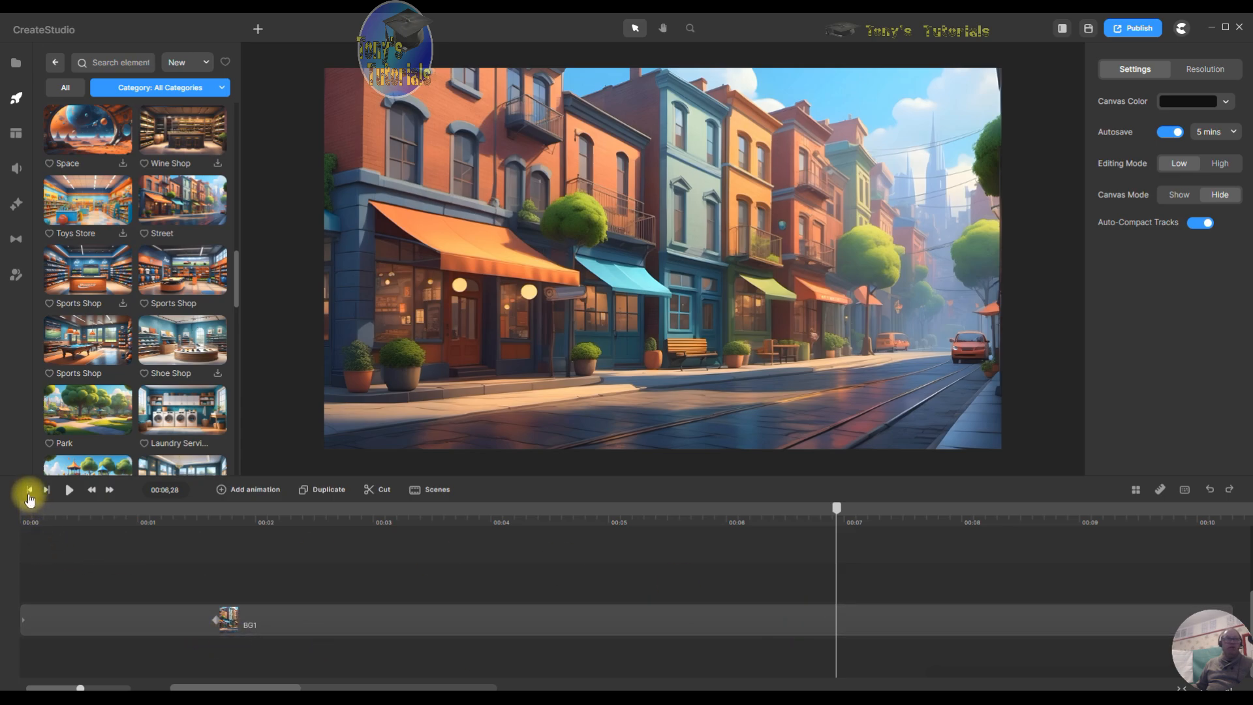
- Play the lengthened BG1 animation from the beginning of the timeline to check its speed
left_click(29, 496)
left_click(70, 490)
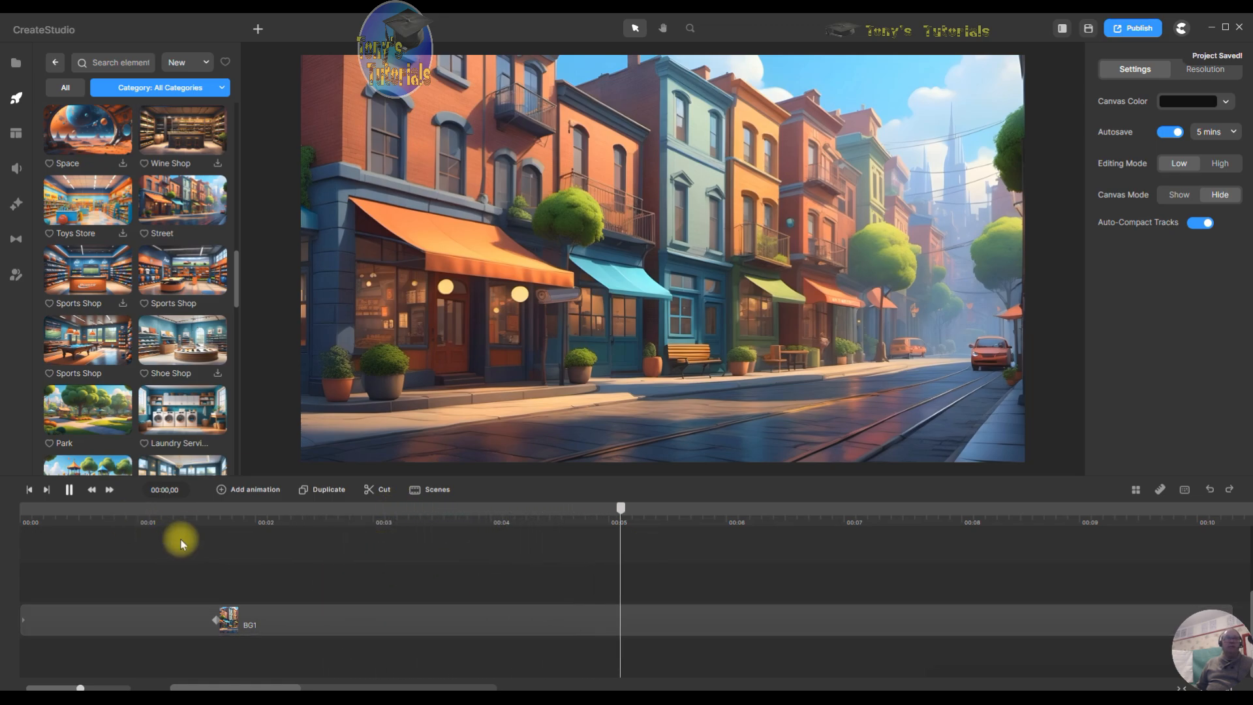
left_click(70, 490)
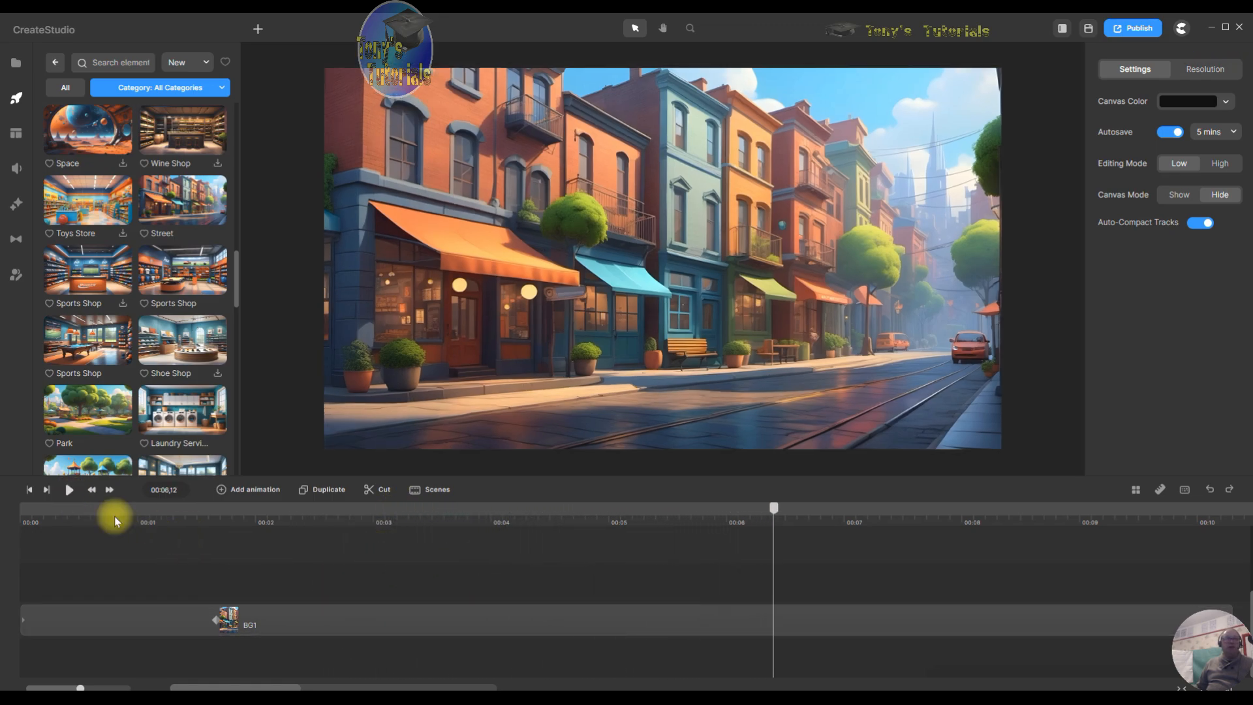
- Shift the whole BG1 animation so its first keyframe sits at 00:00,14 and go to that keyframe
left_click_drag(124, 622, 177, 624)
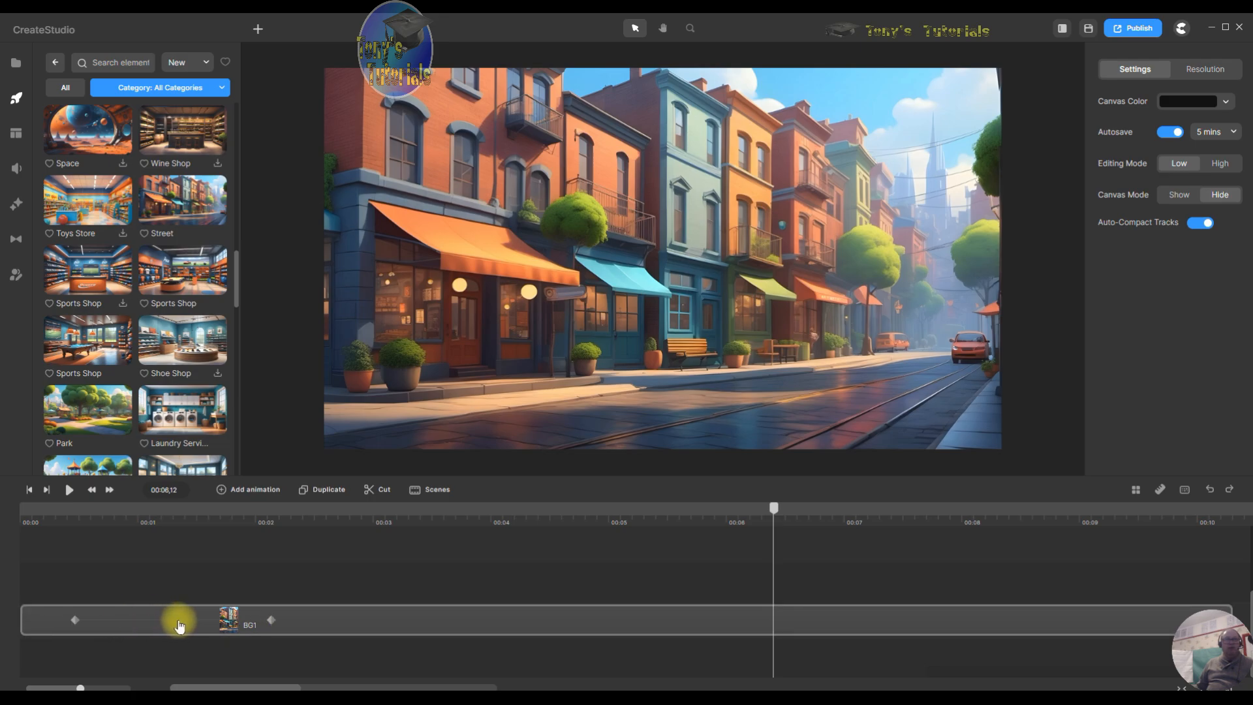
left_click(181, 625)
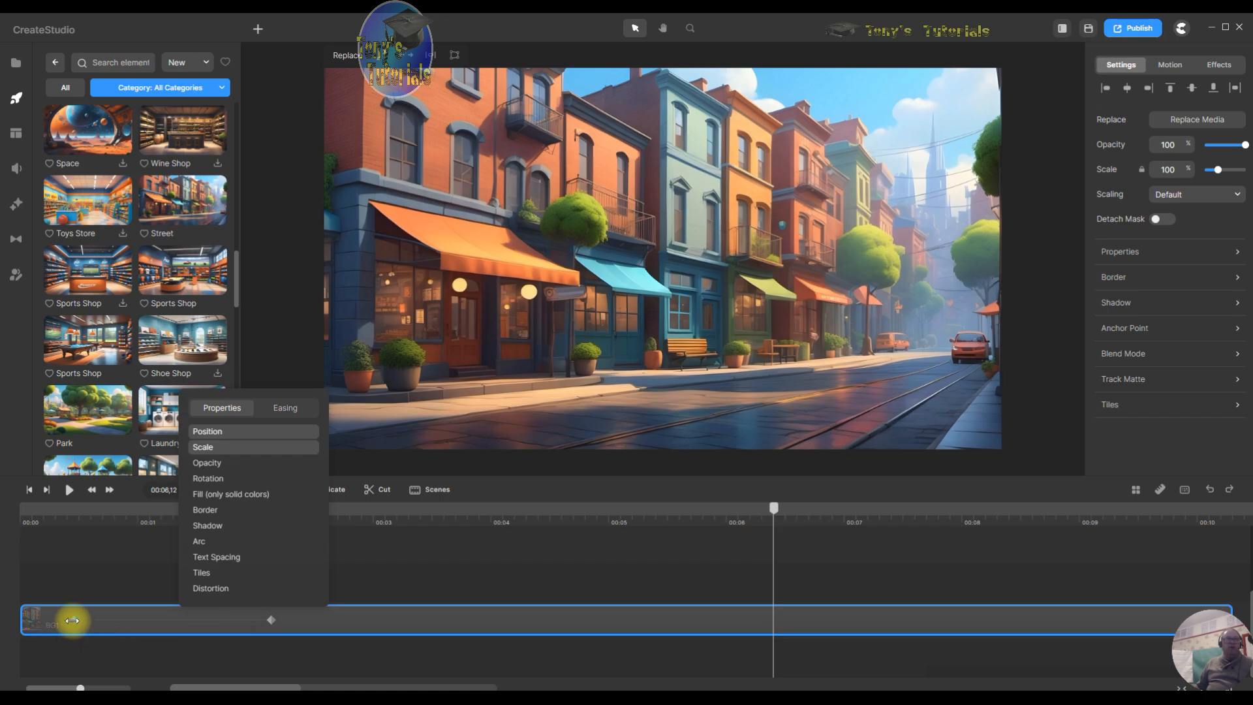
left_click(72, 620)
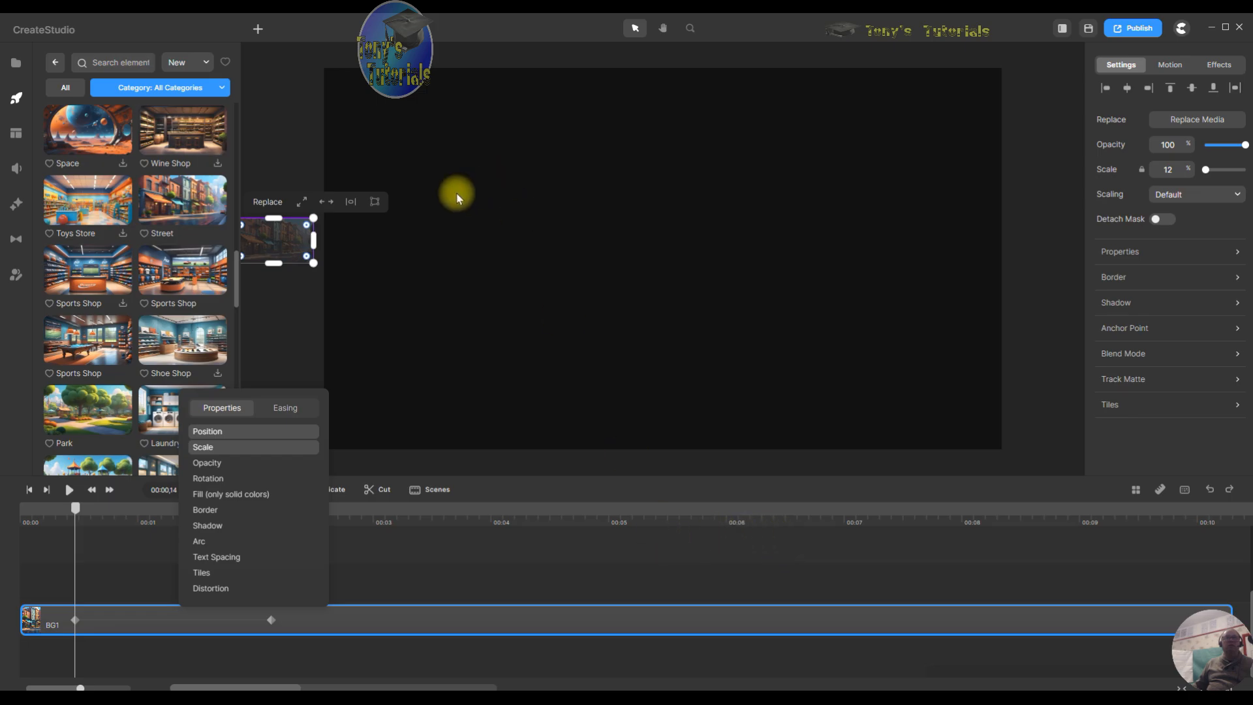
- At the first keyframe, place the small street image just beyond the canvas's right edge and preview the entrance
left_click(276, 240)
left_click_drag(276, 239, 1068, 270)
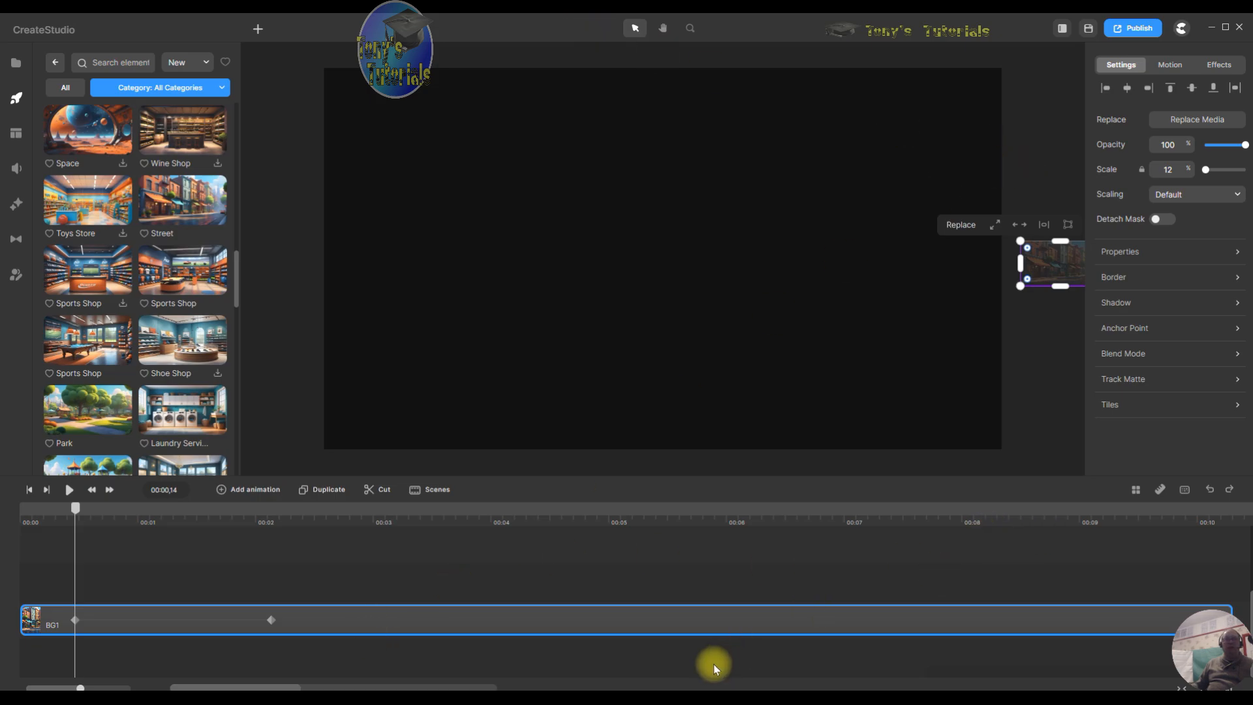
left_click(69, 490)
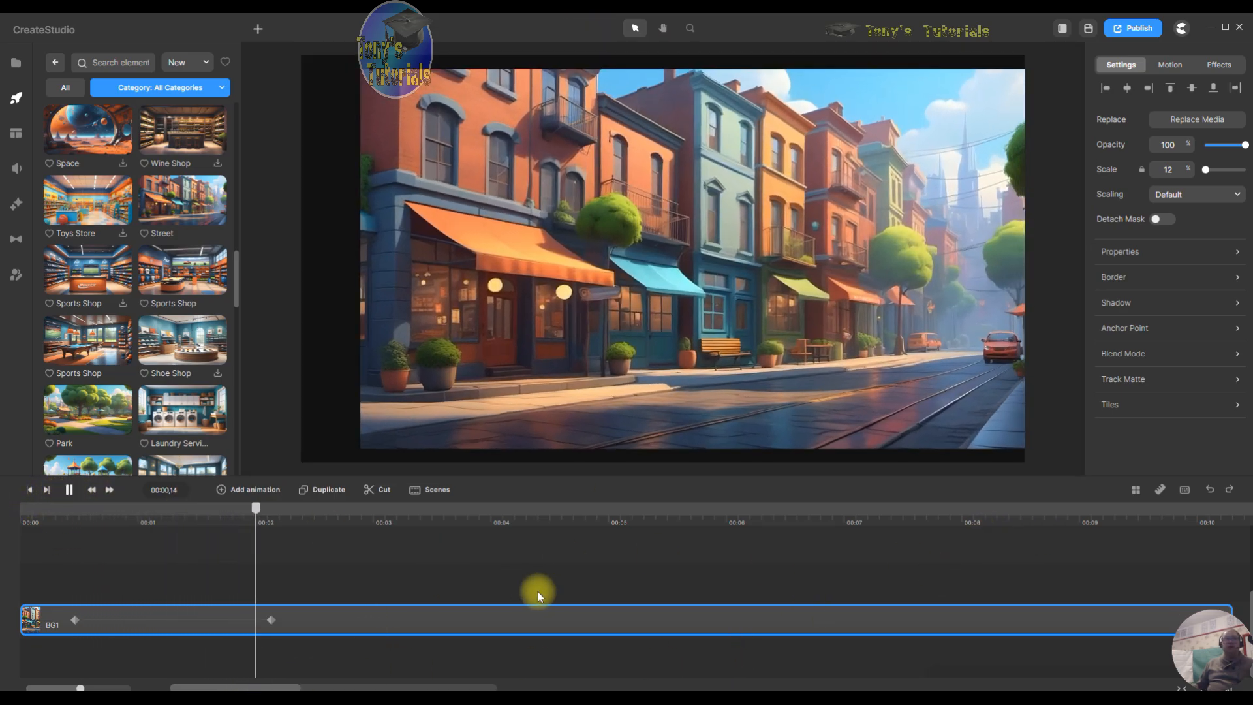
left_click(69, 490)
- At the first BG1 keyframe, move the street image diagonally beyond the canvas's lower-right corner
left_click_drag(403, 517, 73, 512)
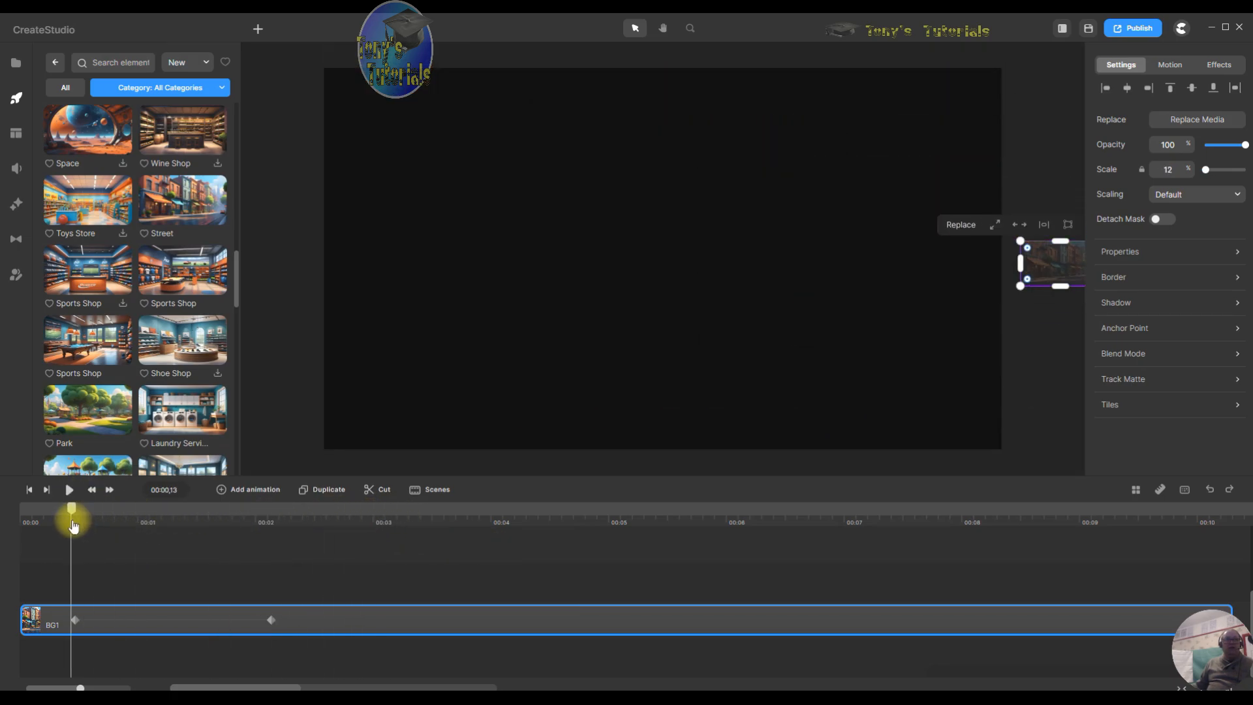
left_click(76, 620)
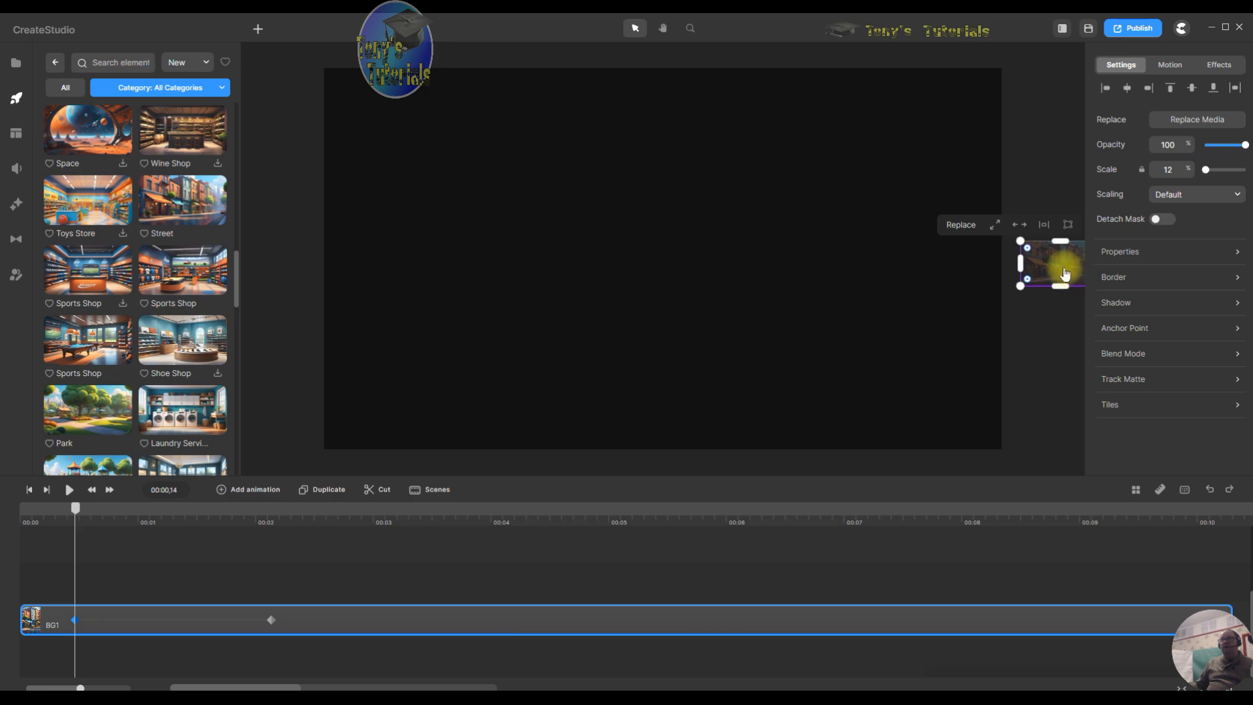
left_click_drag(1064, 273, 1121, 570)
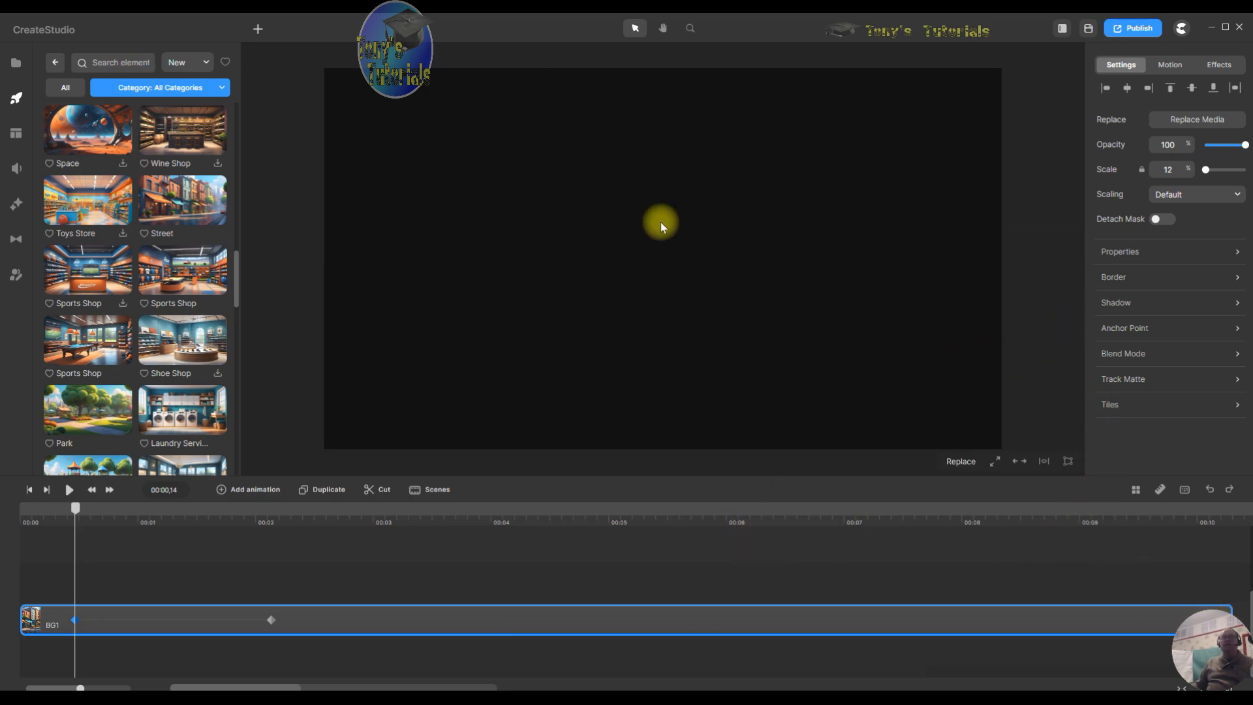
- With the canvas zoom at 20%, place the street image centrally just above the canvas, and fit the canvas to the view again
left_click(690, 29)
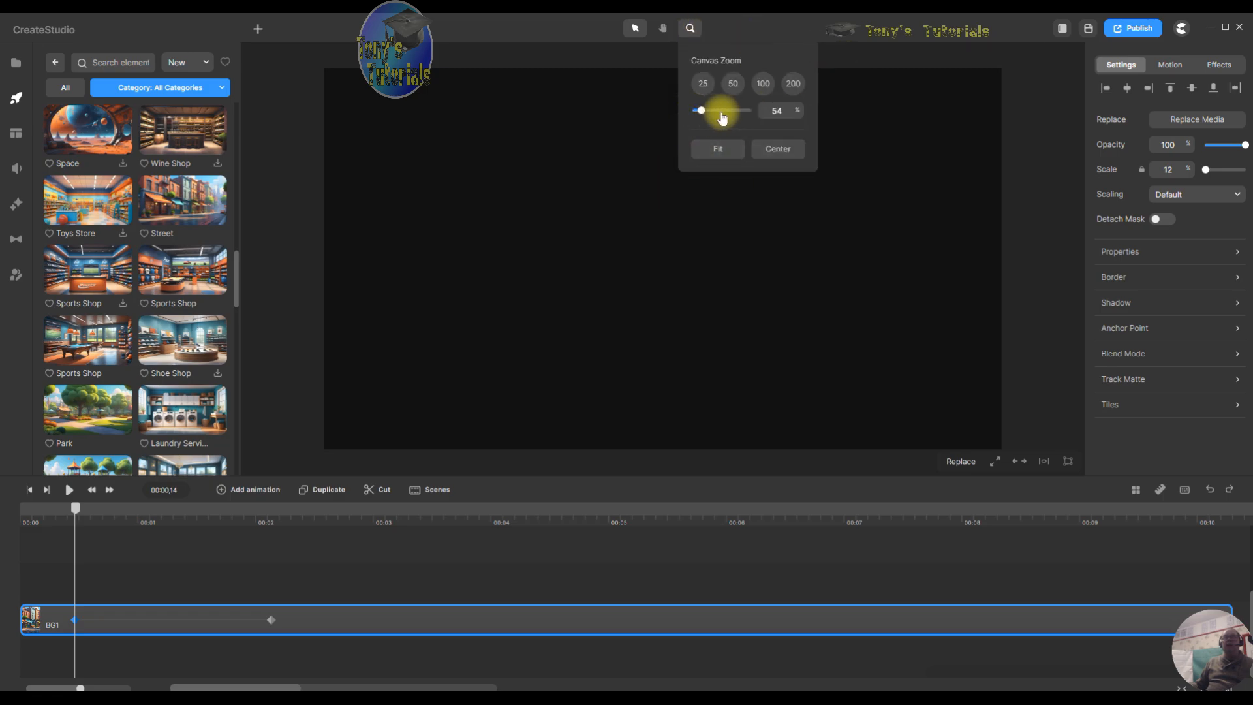
left_click_drag(703, 111, 696, 111)
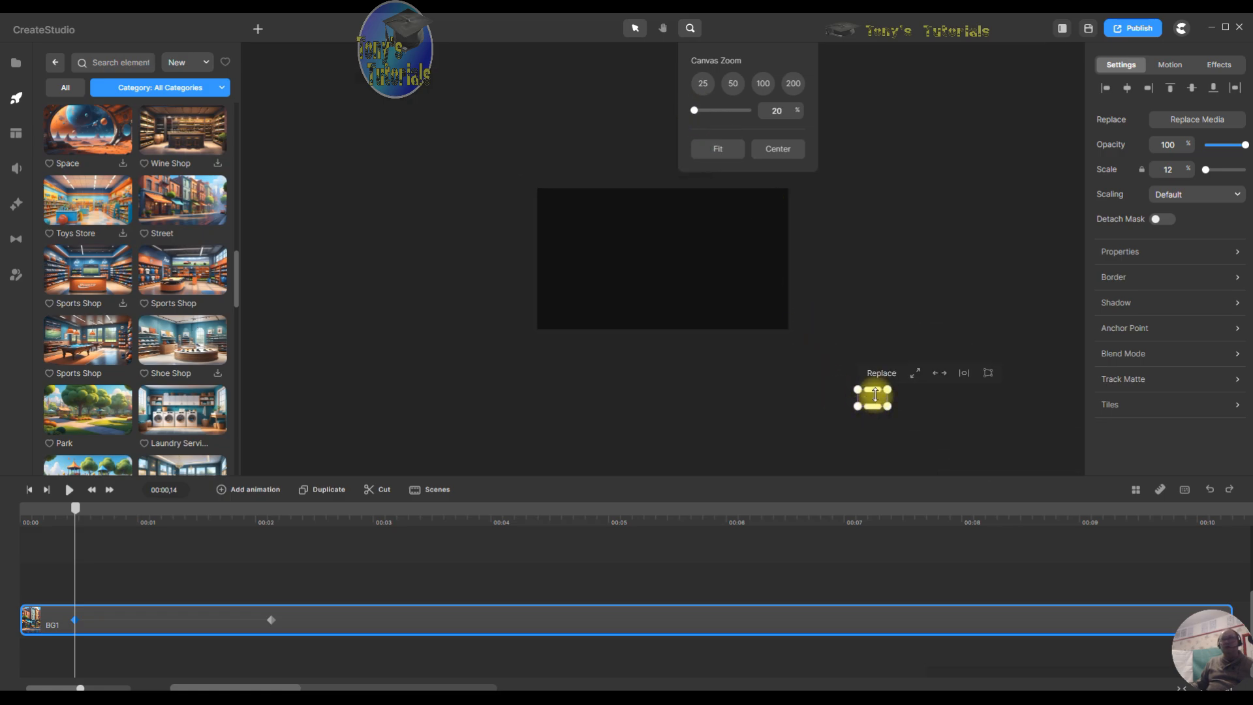
left_click(930, 410)
left_click(871, 408)
left_click_drag(870, 407, 669, 173)
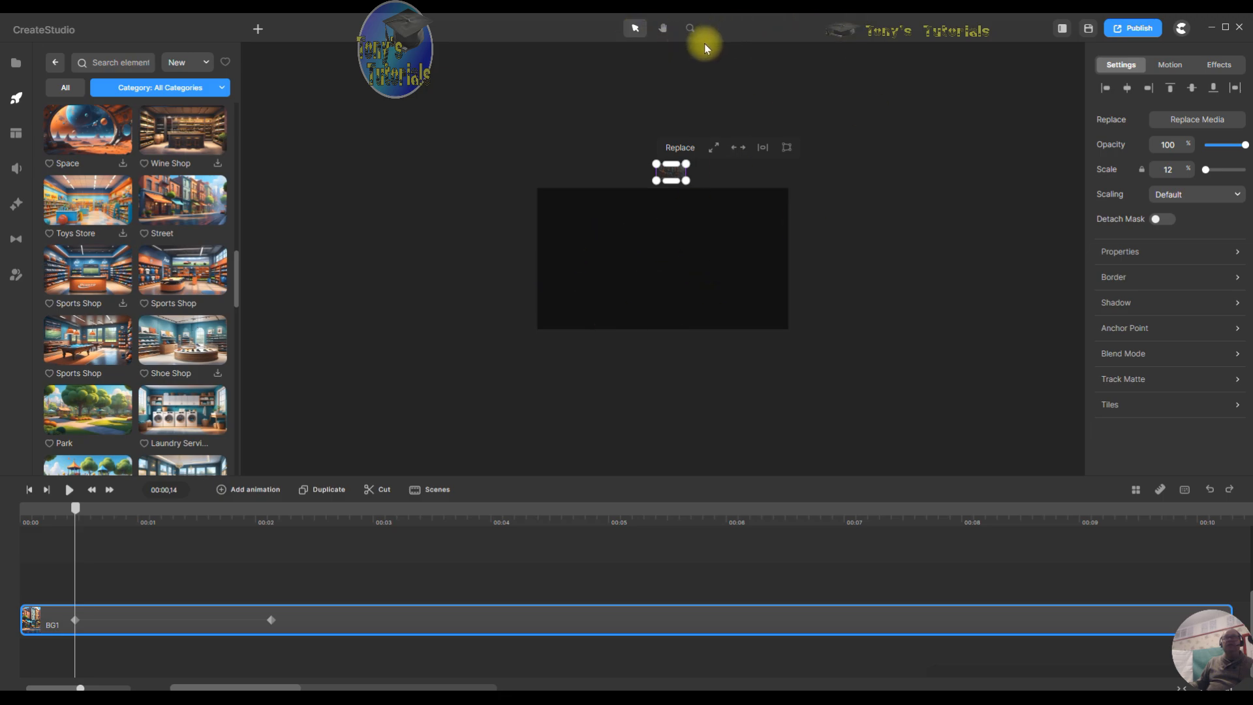
left_click(690, 29)
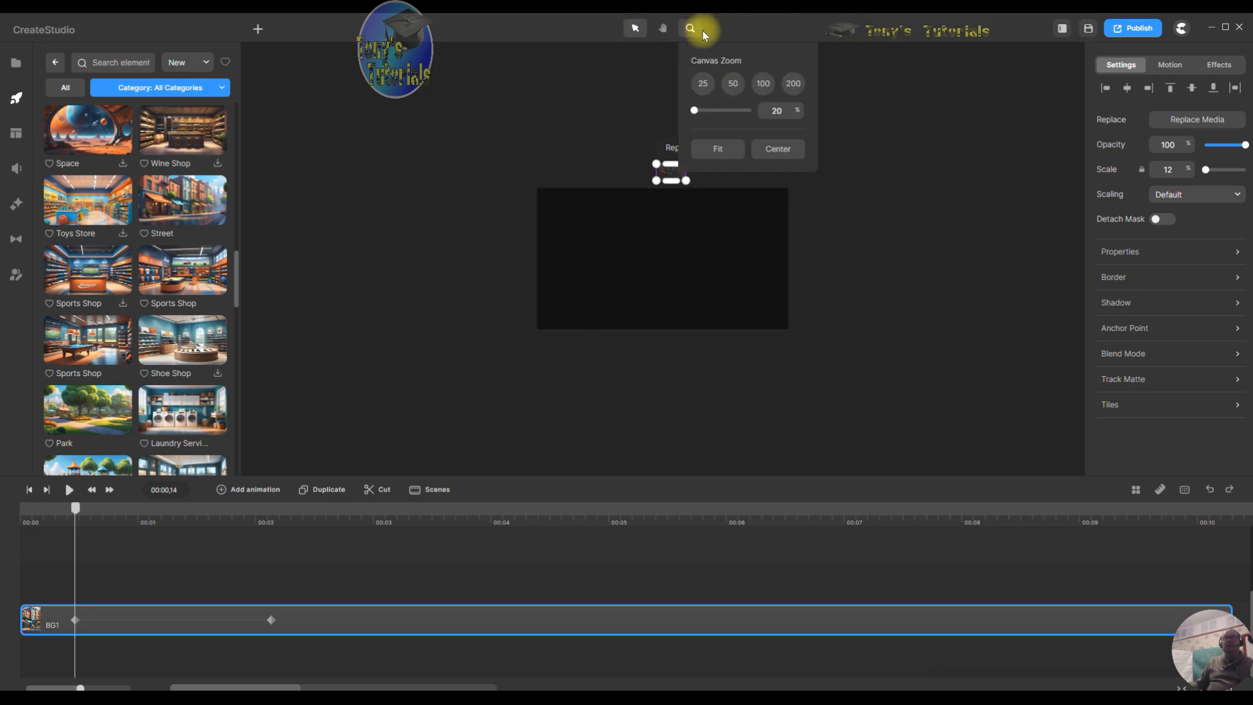
left_click(720, 149)
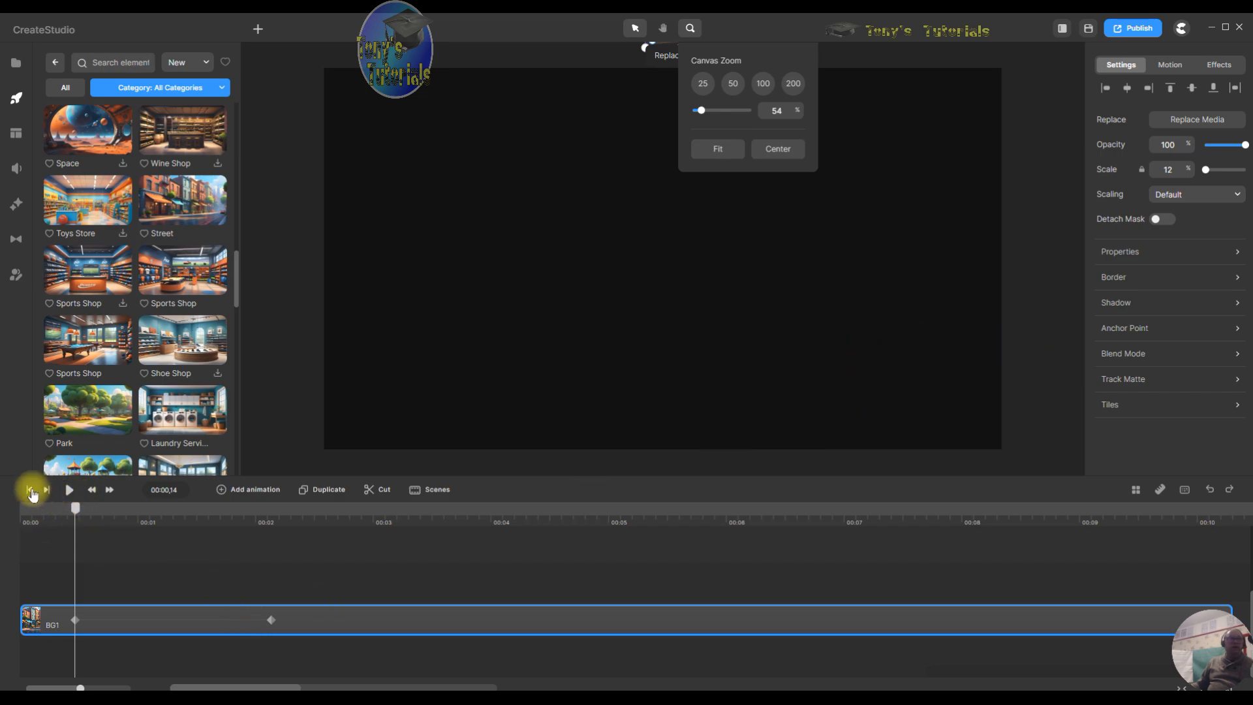
- Move the whole BG1 animation back so it starts at 00:00
left_click(170, 620)
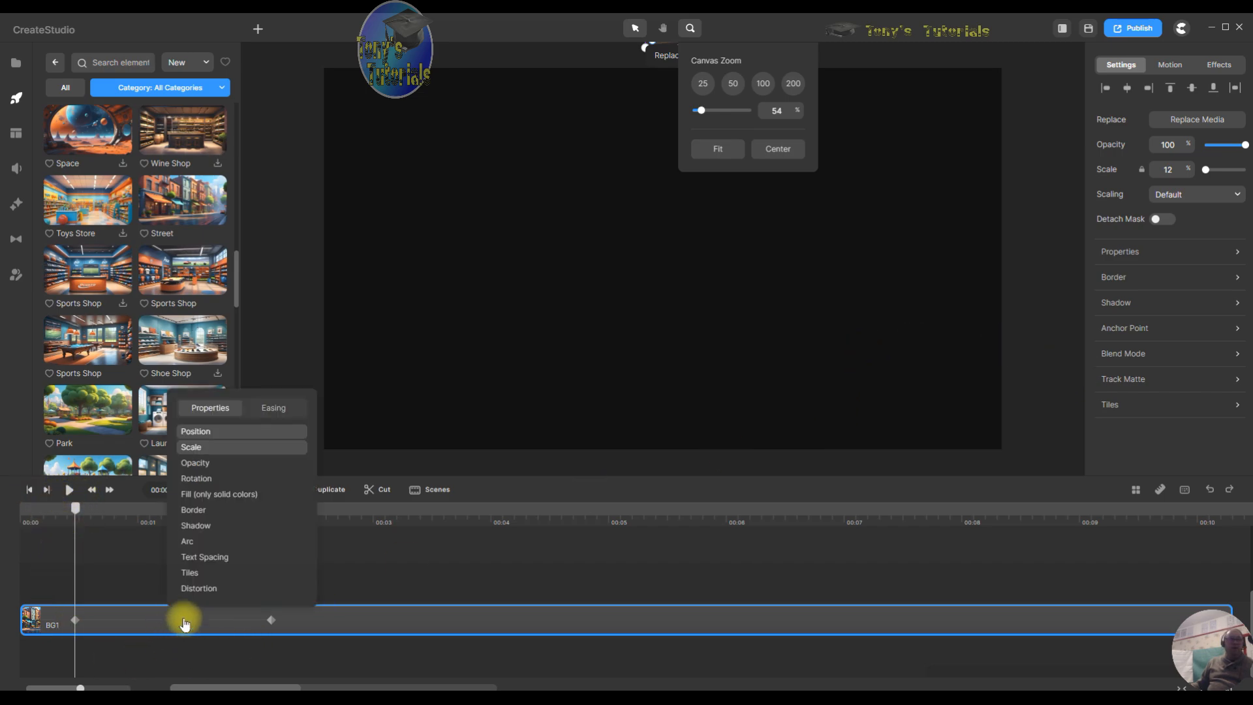
left_click(29, 491)
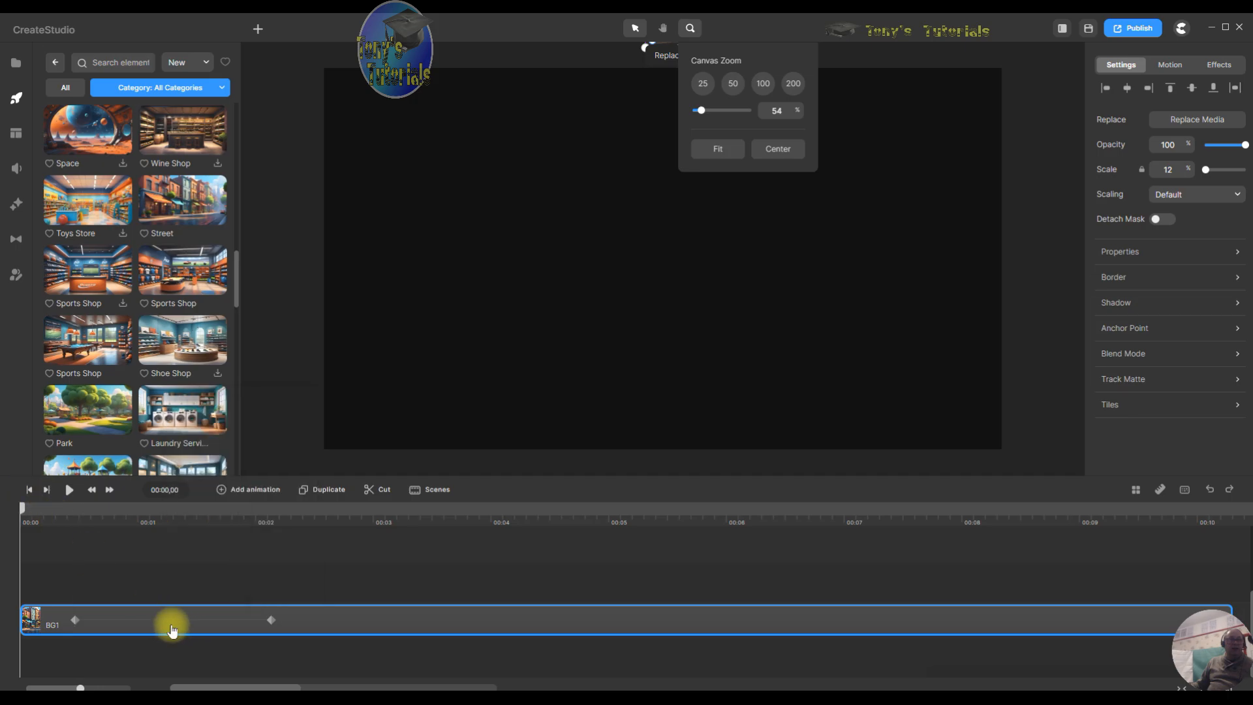
left_click_drag(173, 624, 111, 620)
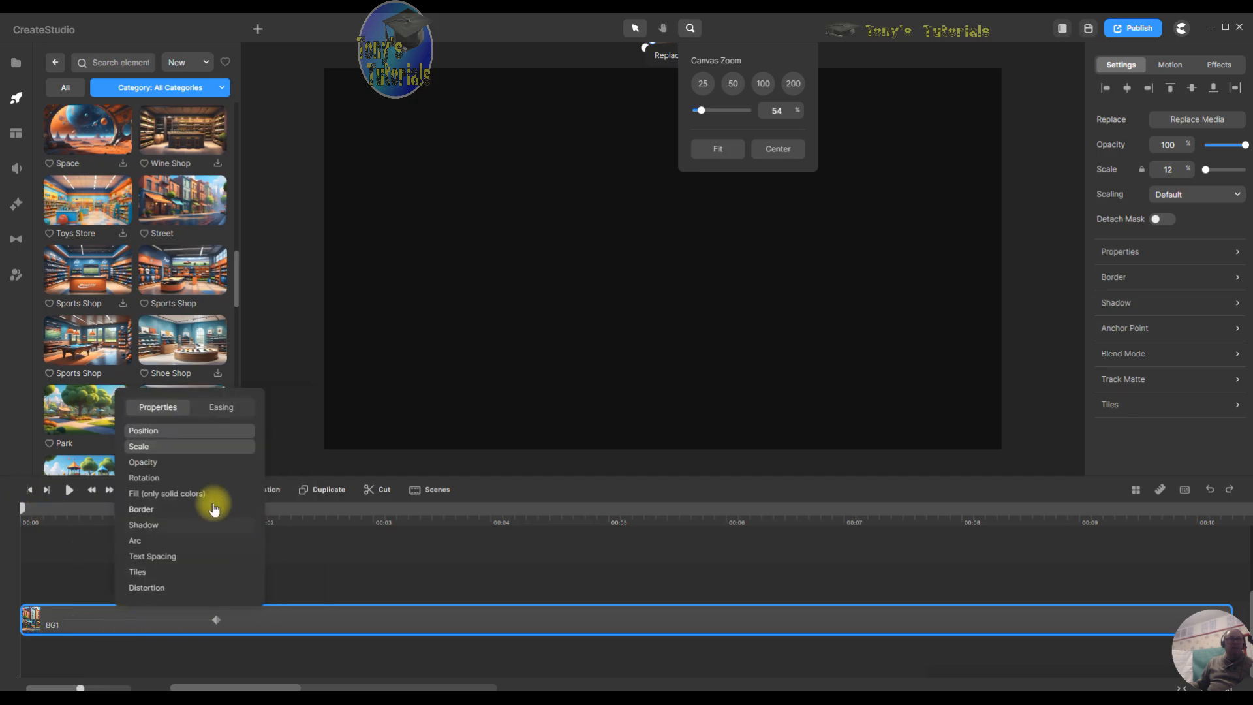
- Play the BG1 animation from 00:00 to check the street image's entrance from above, then deselect it
left_click(71, 491)
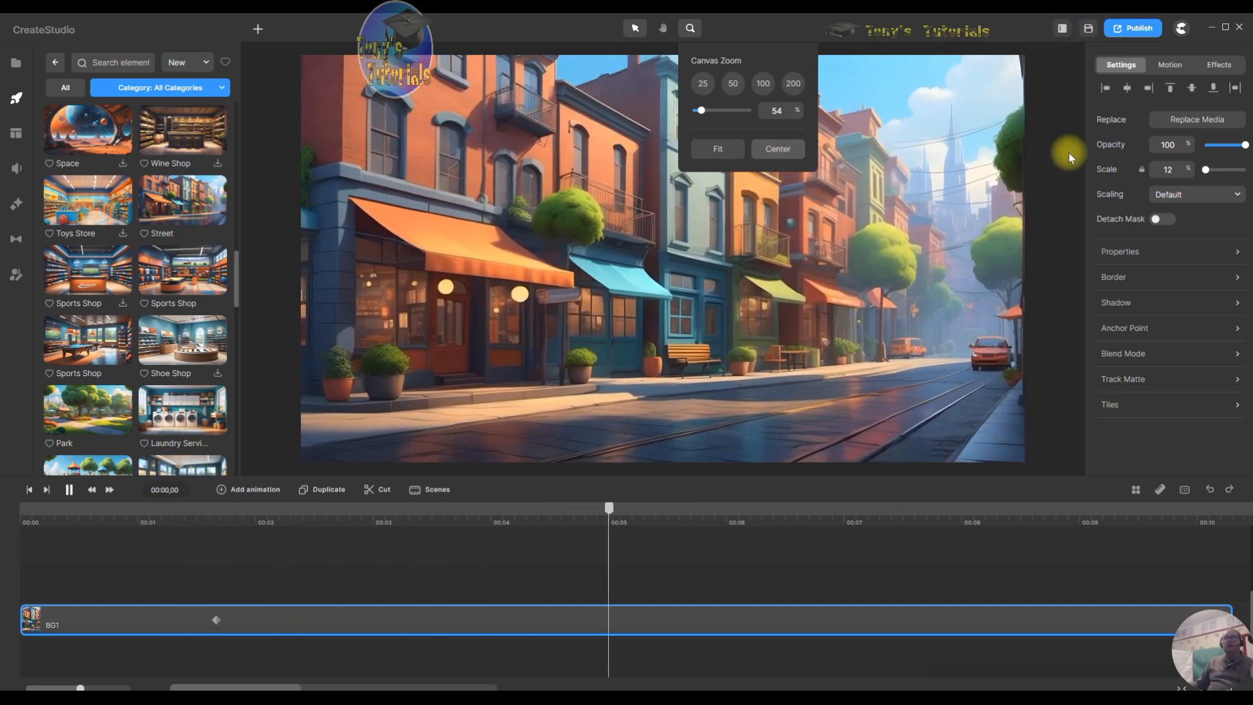
key("space")
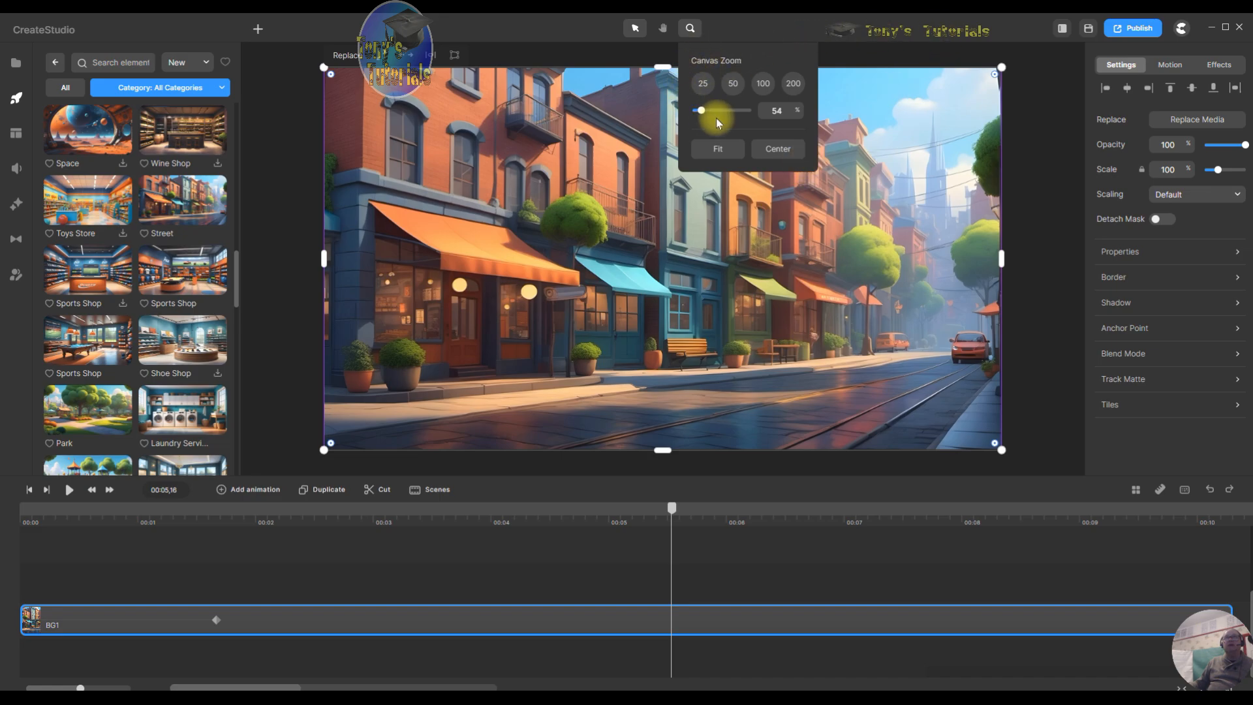
left_click(1048, 146)
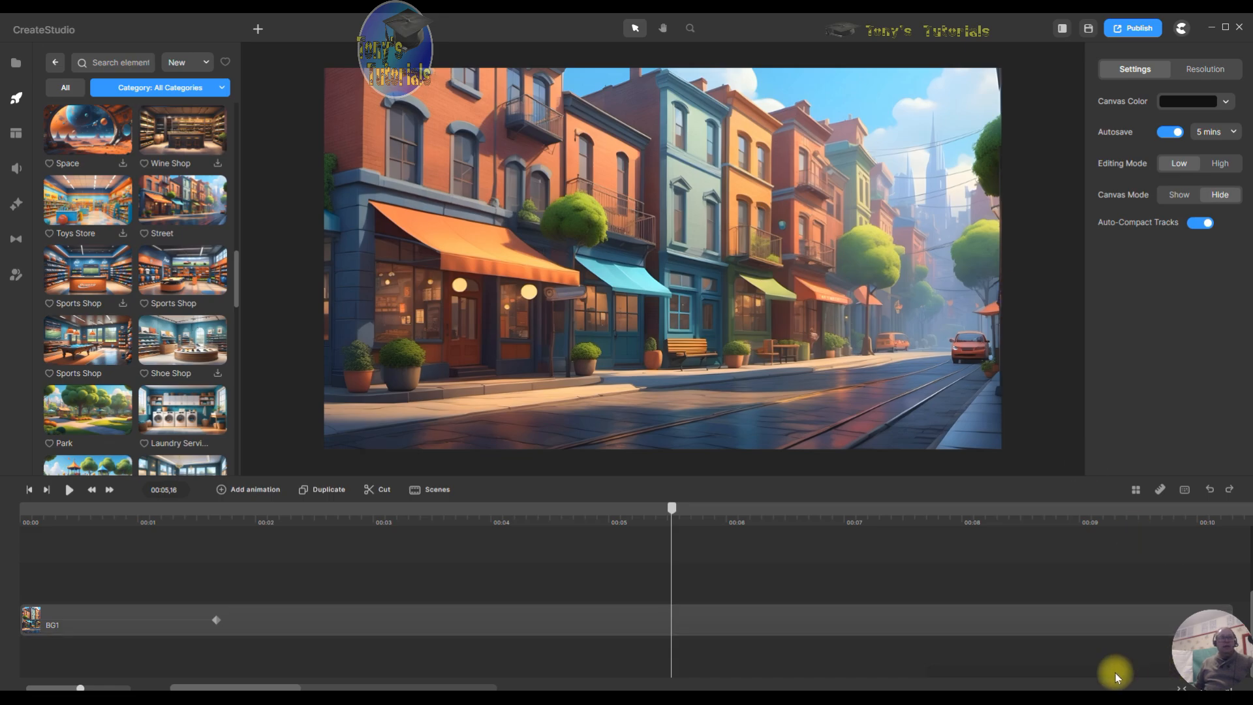
- Add the Groom character at 00:02,13 and place it slightly to the right of the canvas centre
left_click_drag(671, 519, 307, 535)
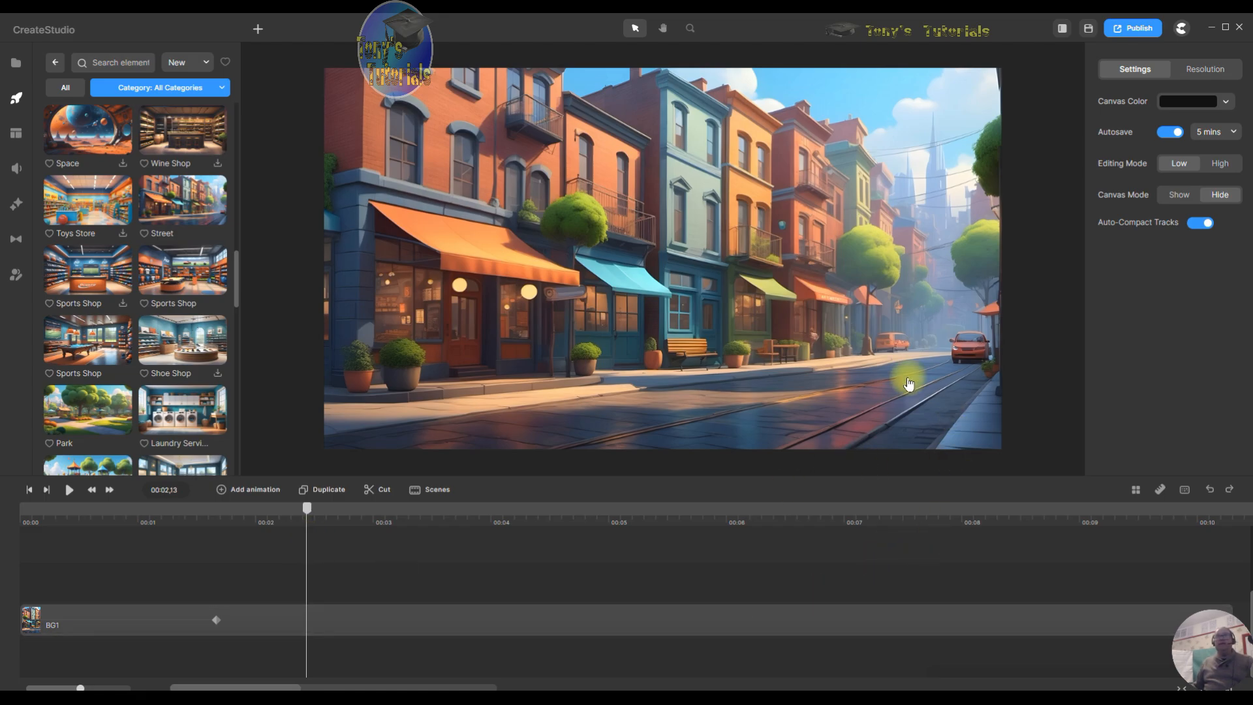
left_click(56, 65)
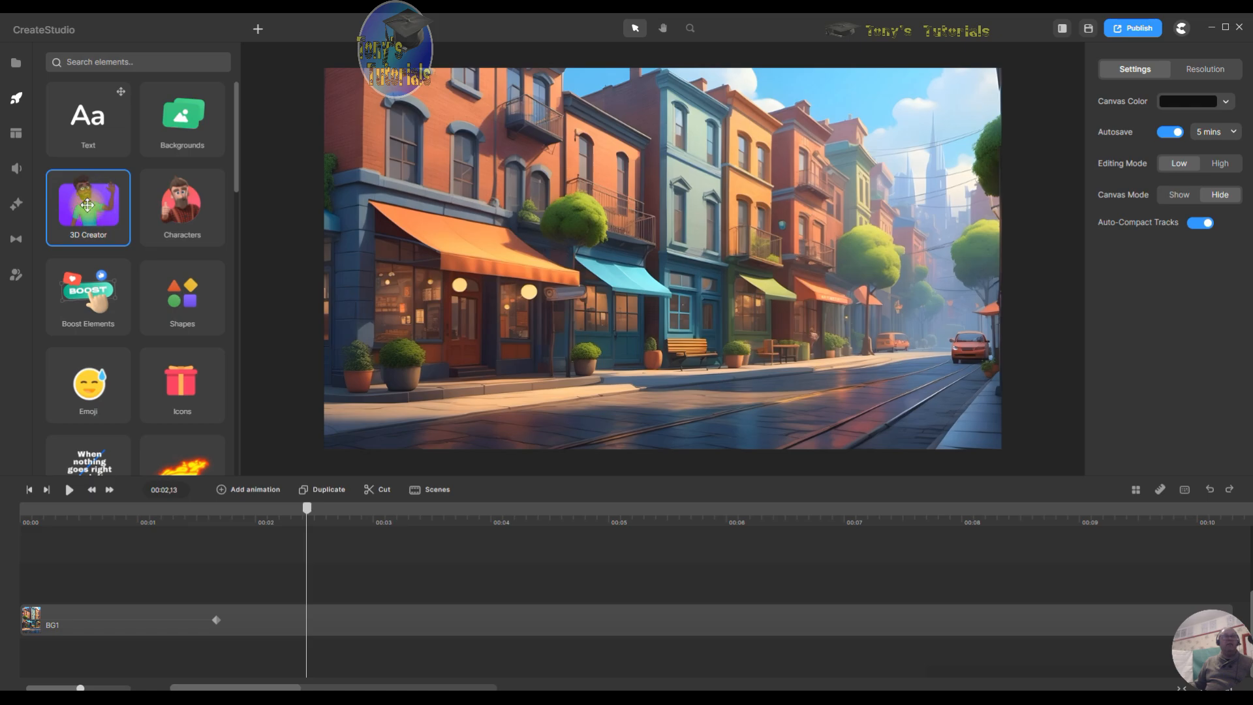
left_click(190, 194)
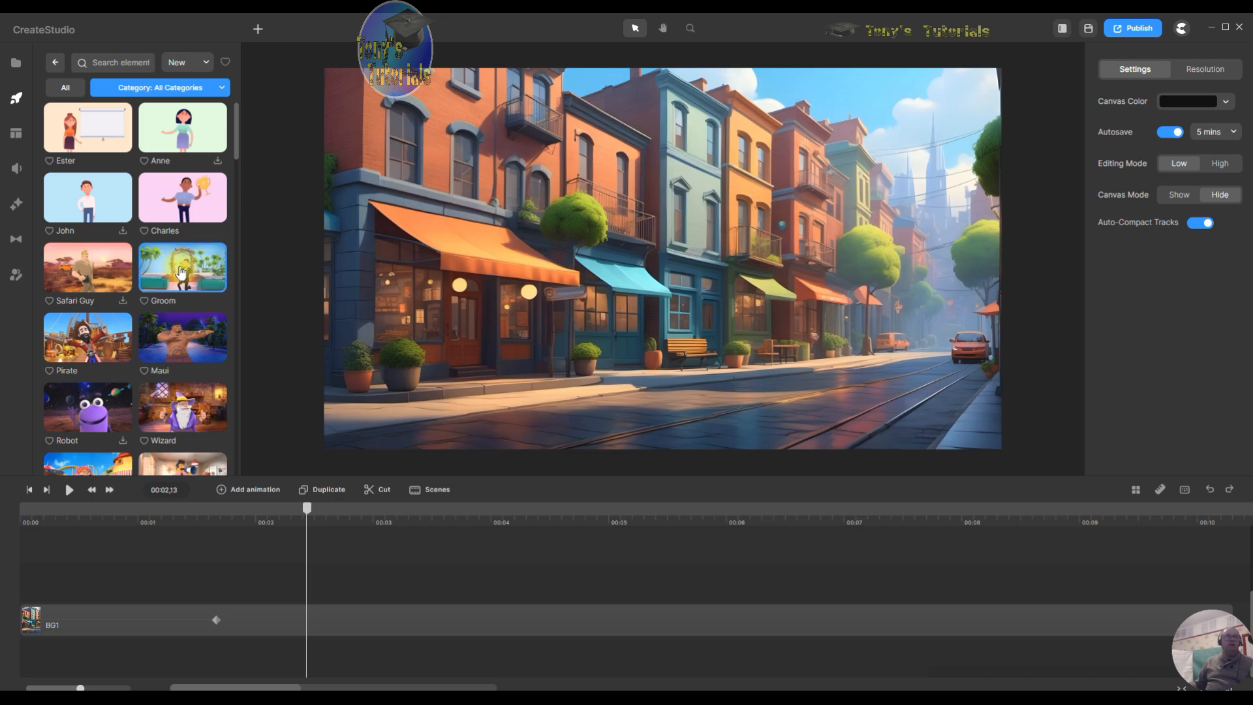
left_click(181, 273)
left_click_drag(658, 237, 688, 251)
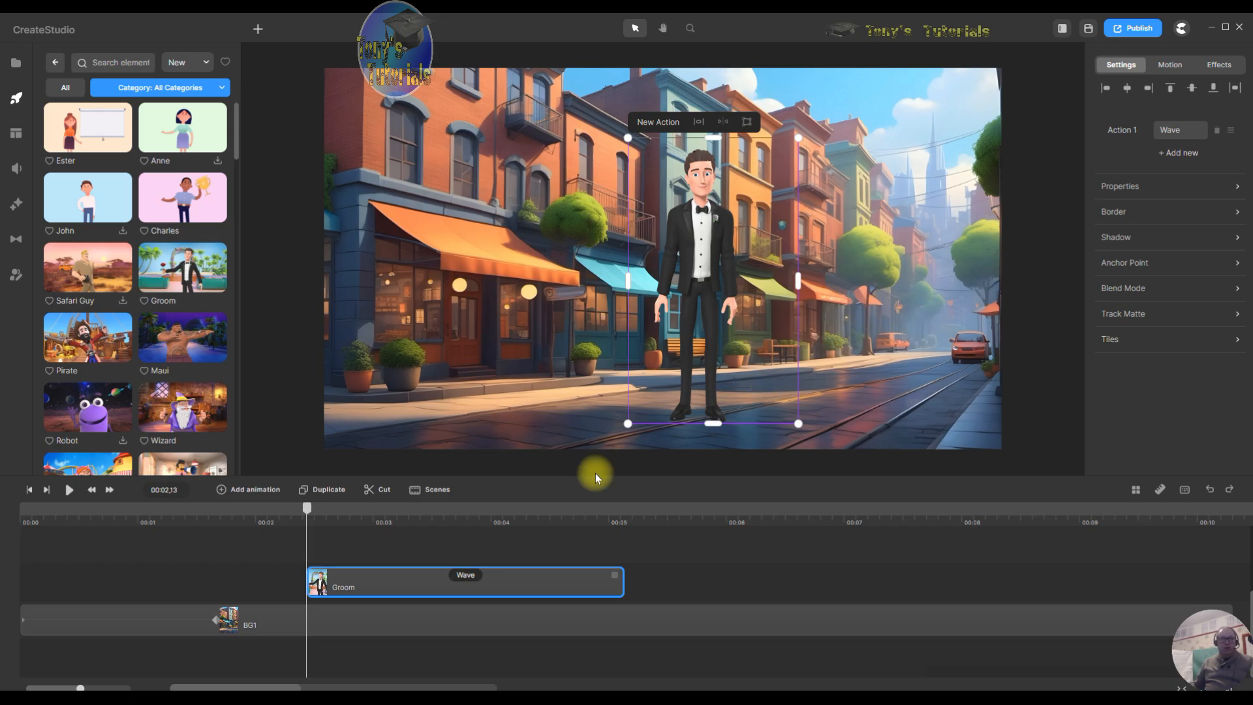
- Shift the Groom clip to start at about 00:02,06 and move the playhead to 00:02,17 within its Wave action
left_click_drag(415, 574, 387, 574)
left_click(438, 575)
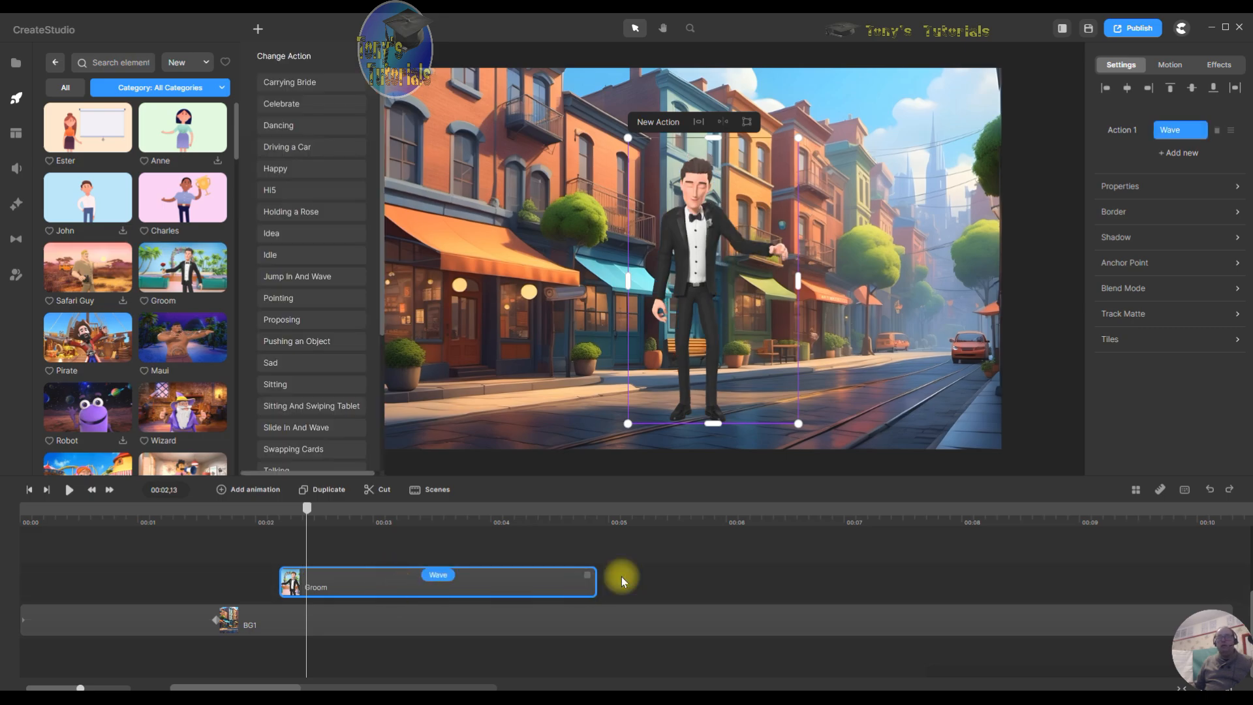
left_click(304, 514)
mouse_move(306, 515)
left_mouse_down()
mouse_move(291, 514)
mouse_move(583, 520)
mouse_move(322, 518)
left_mouse_up()
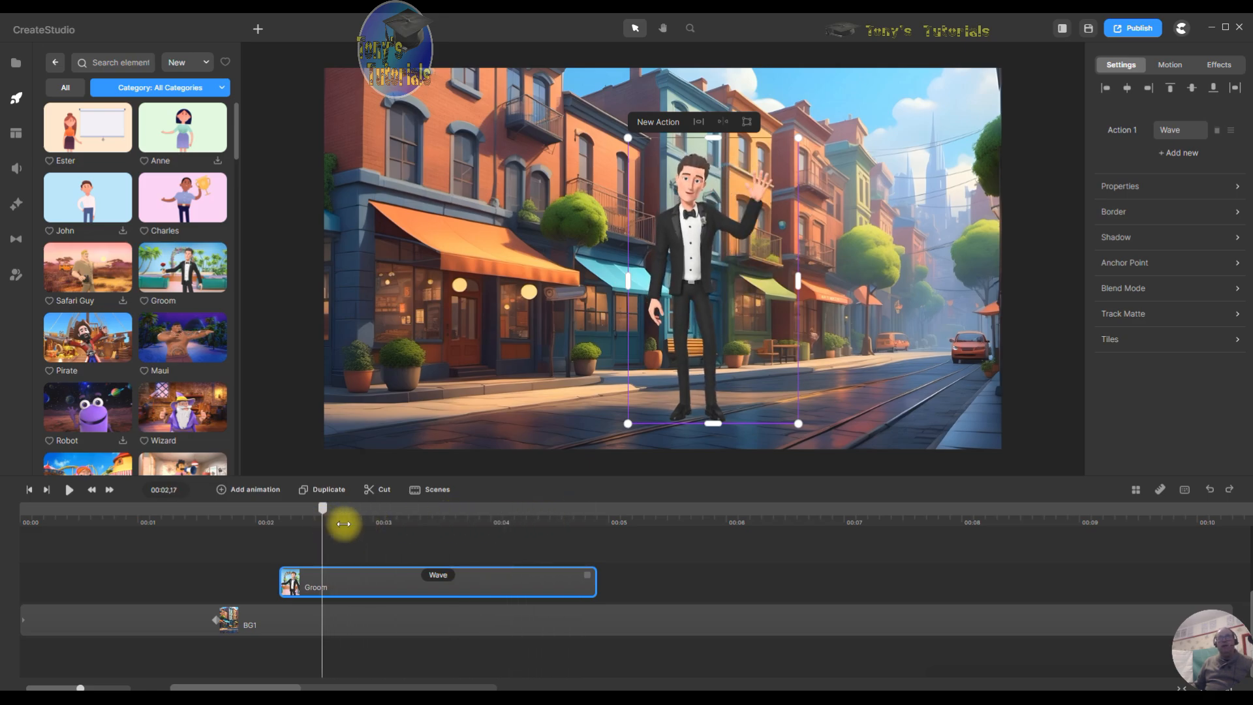
- Scale the Groom down to a bit over half size and stand him on the street at the canvas's lower edge near the centre
left_click_drag(629, 139, 715, 281)
left_click_drag(750, 350, 653, 377)
left_click_drag(697, 313, 718, 280)
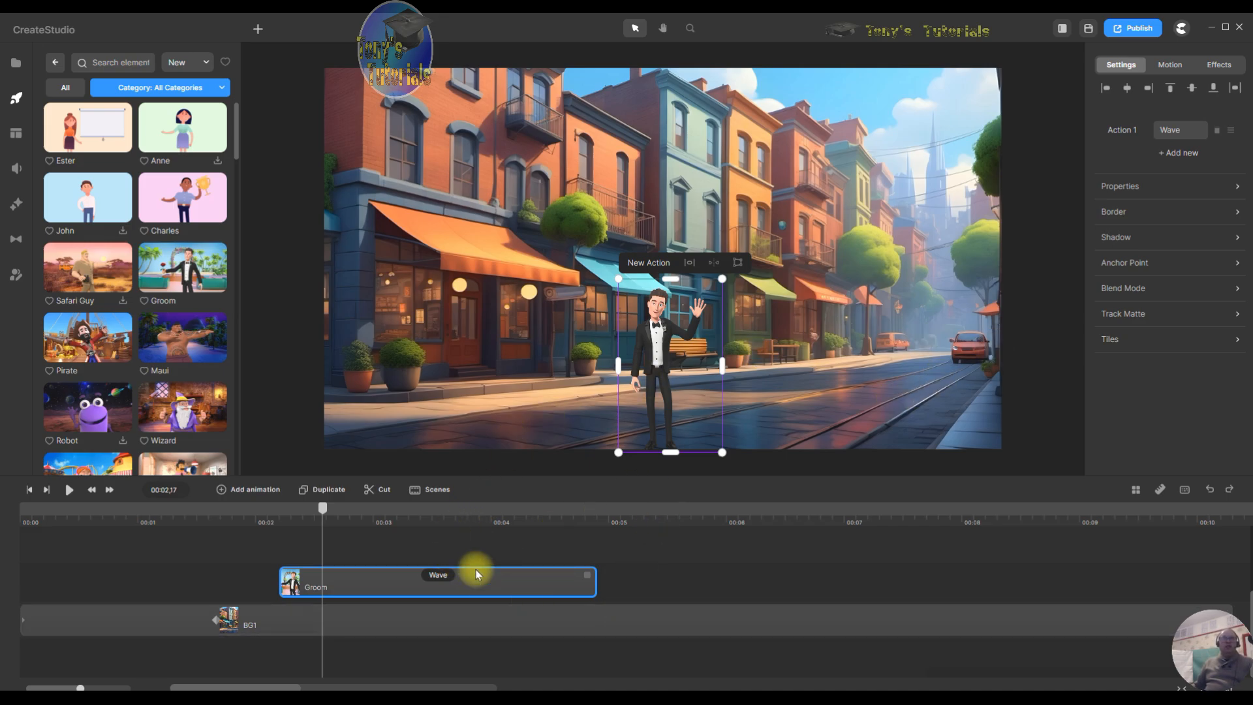
- Look over the Groom's replacement actions and the Wave action's starting and ending animation options, then deselect the clip
left_click(439, 576)
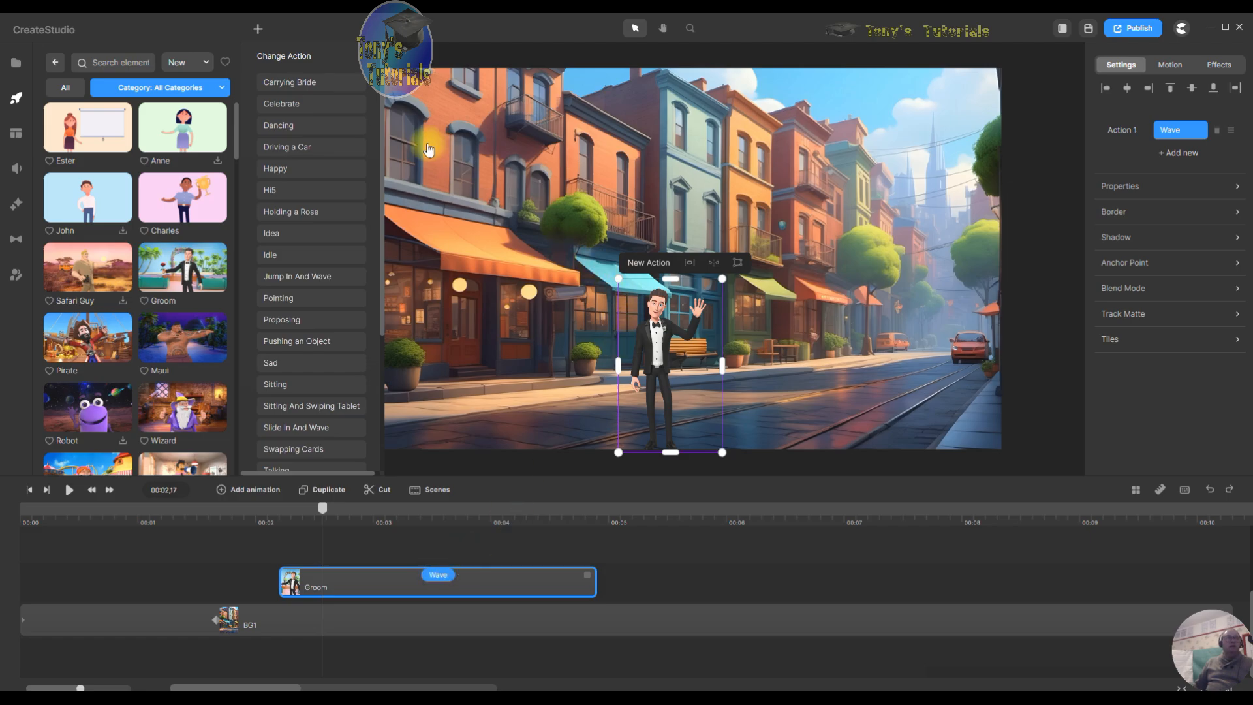
right_click(446, 578)
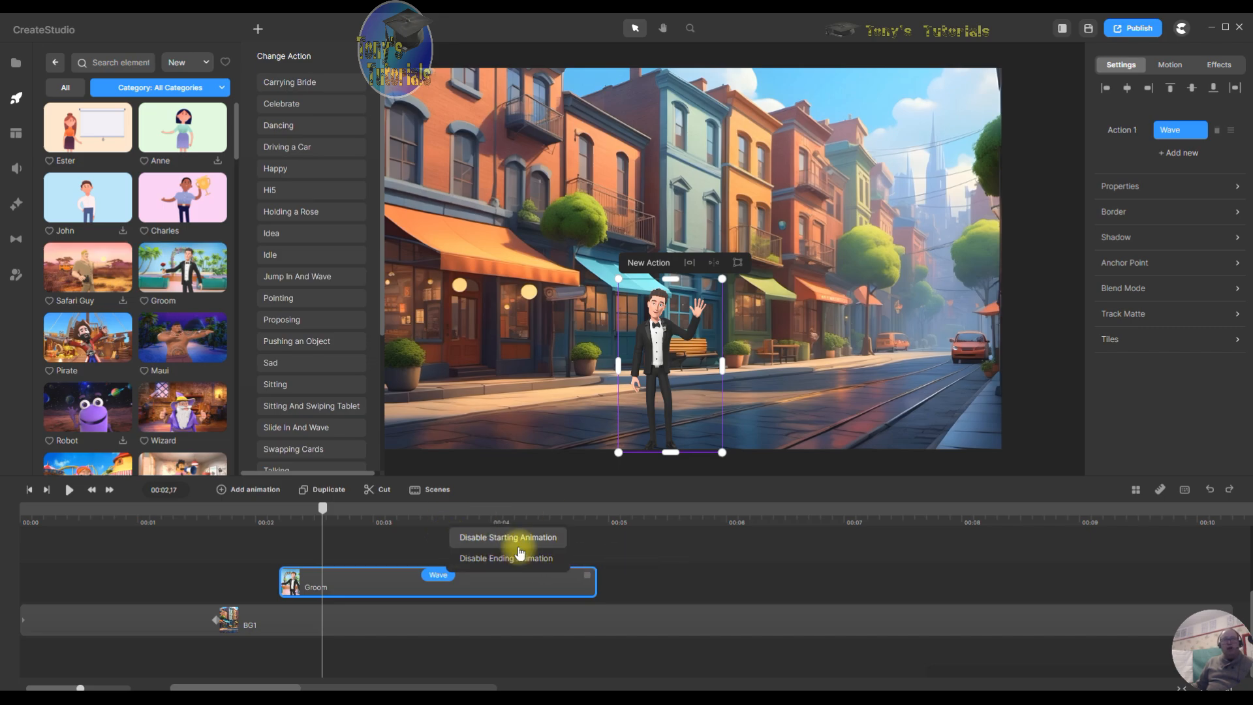
left_click(718, 550)
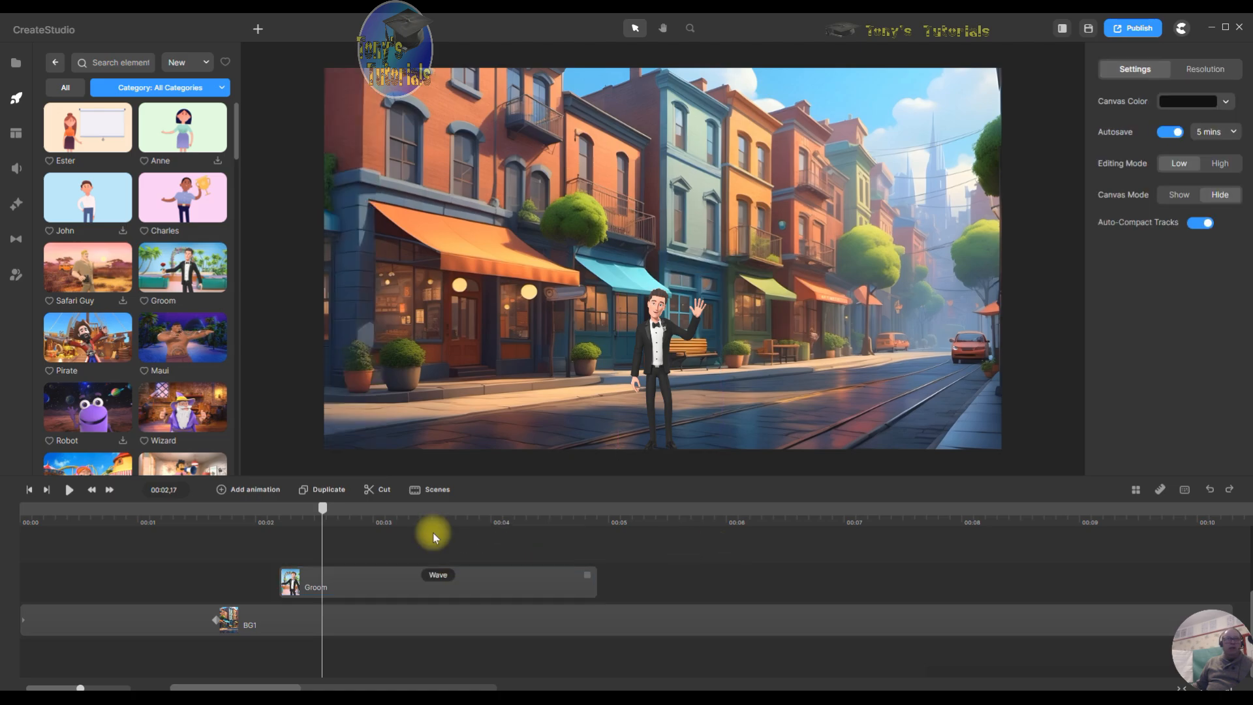
- Change the Groom's Wave action to Walking
left_click(435, 578)
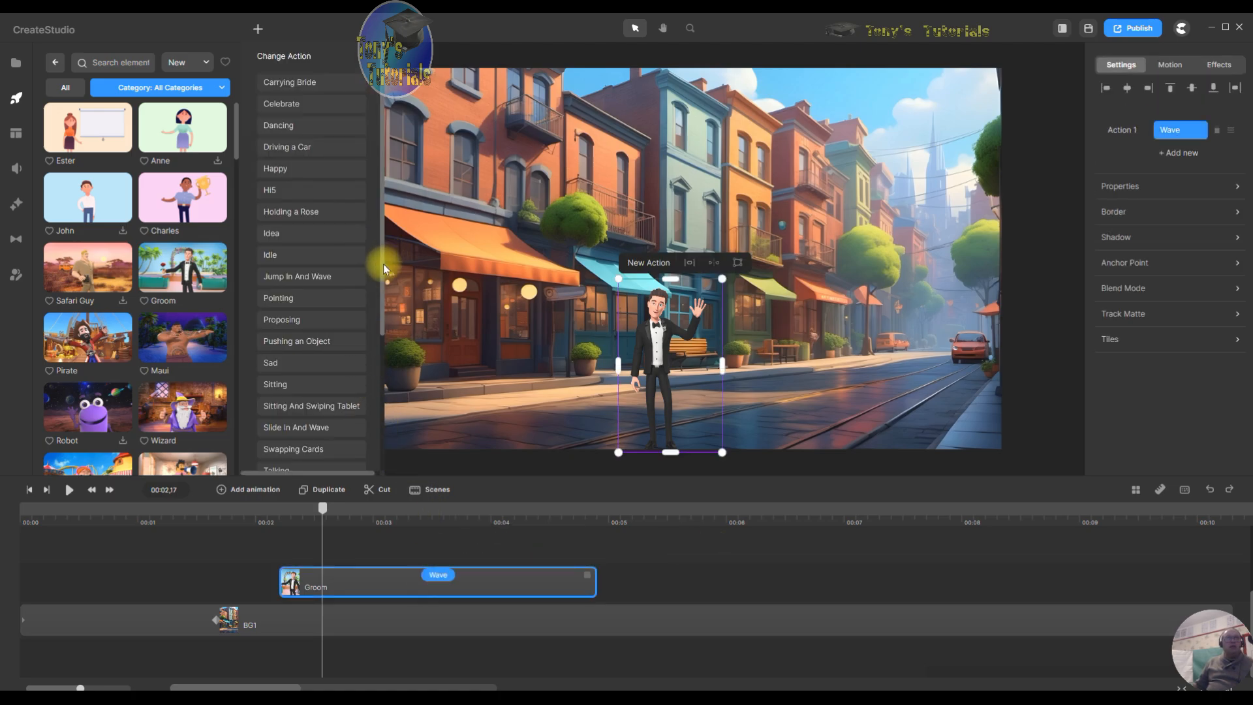
left_click_drag(383, 265, 370, 413)
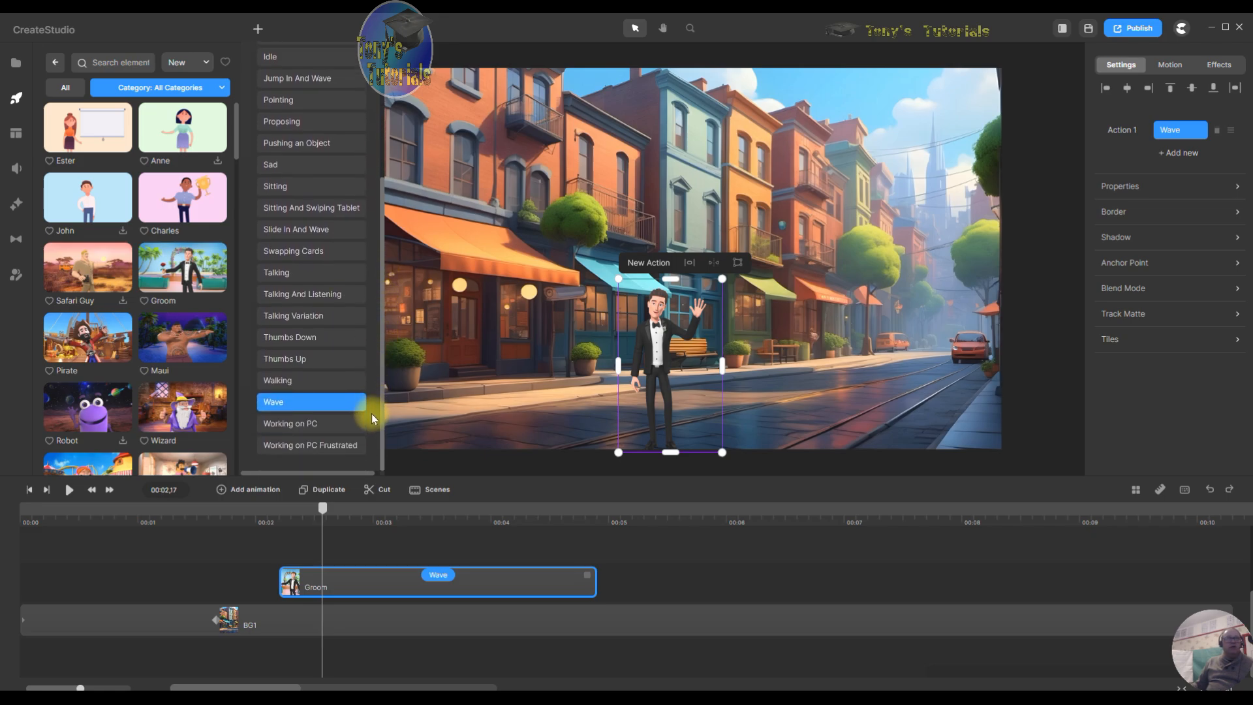
left_click(298, 385)
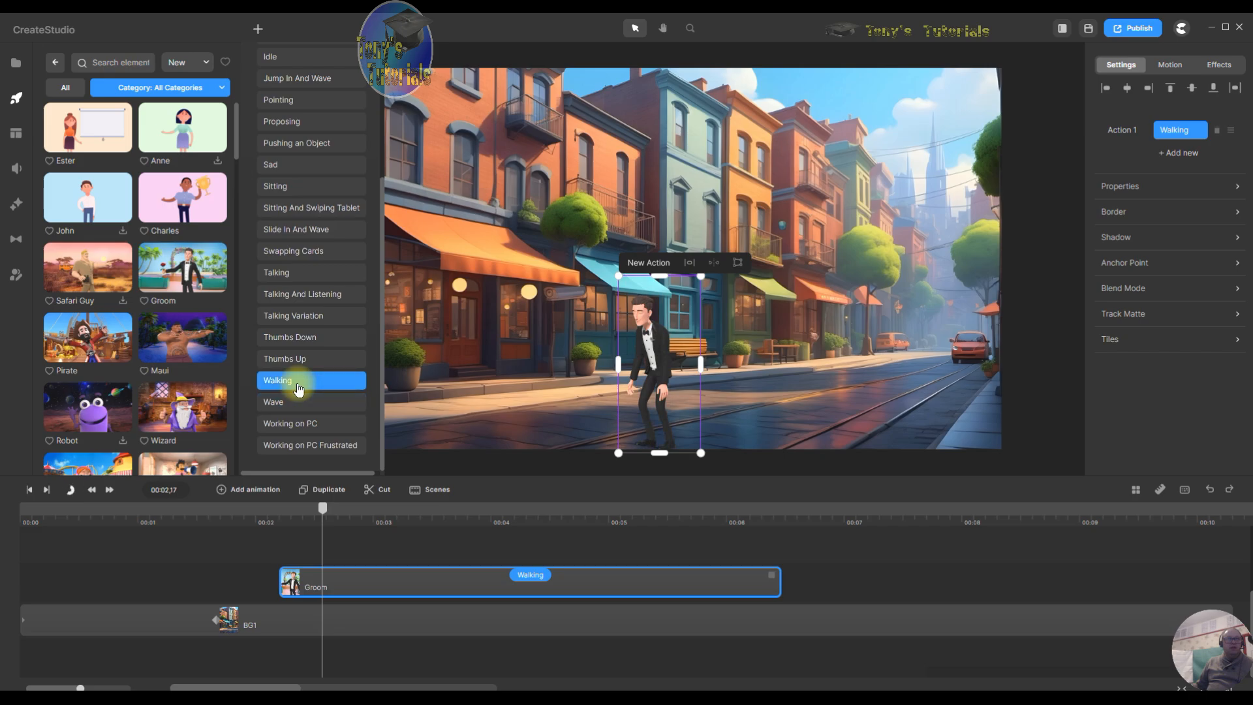
- Play the Walking action from 00:02,06, then extend the Groom clip to end at about 00:09,26
left_click_drag(325, 517, 282, 522)
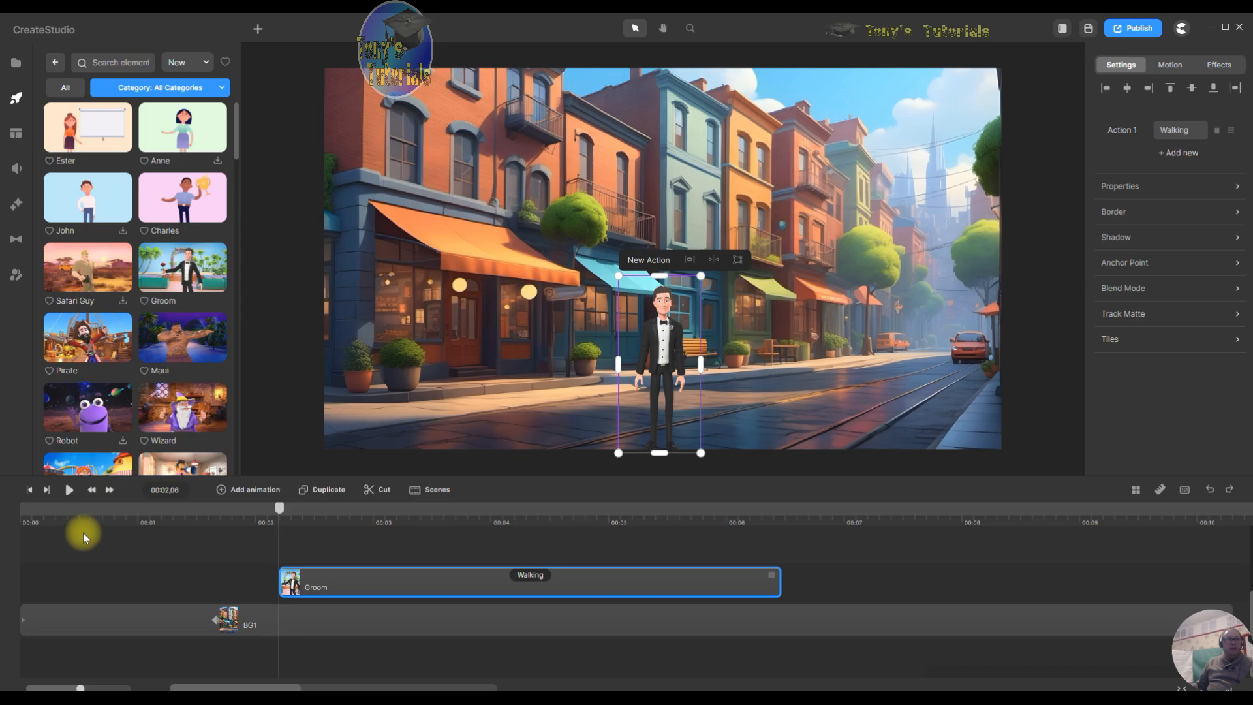
left_click(69, 489)
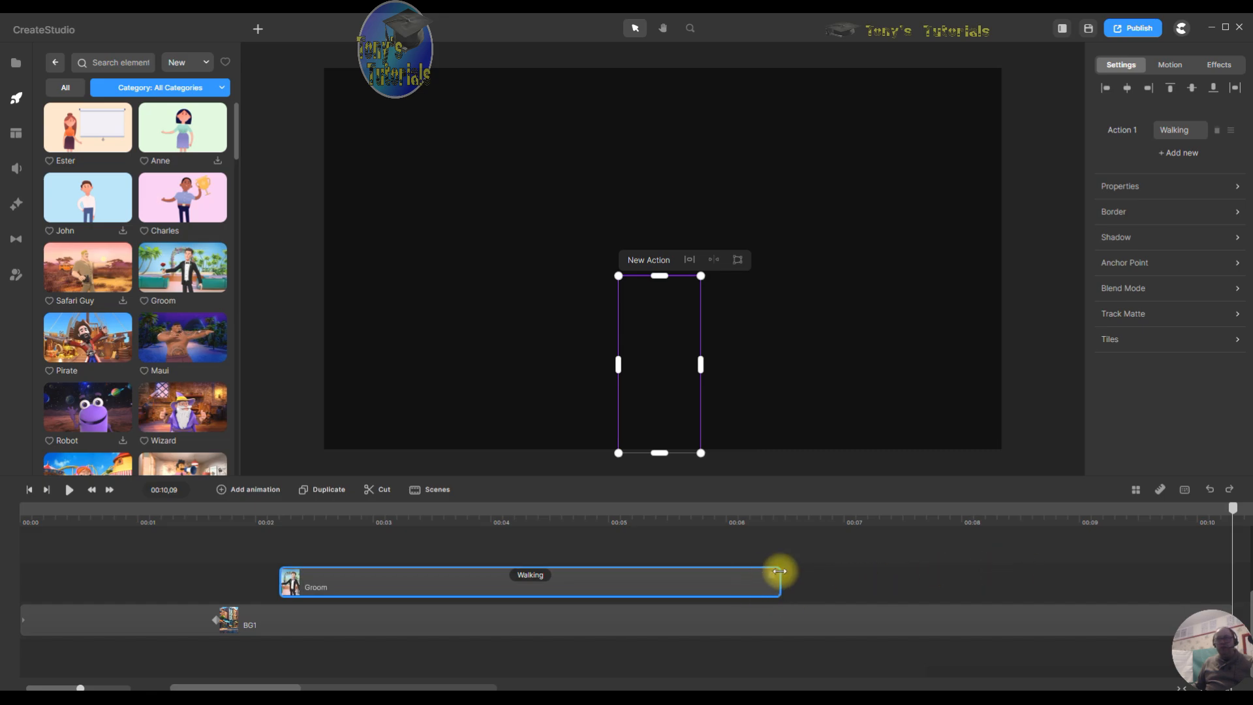
left_click_drag(771, 573, 1180, 562)
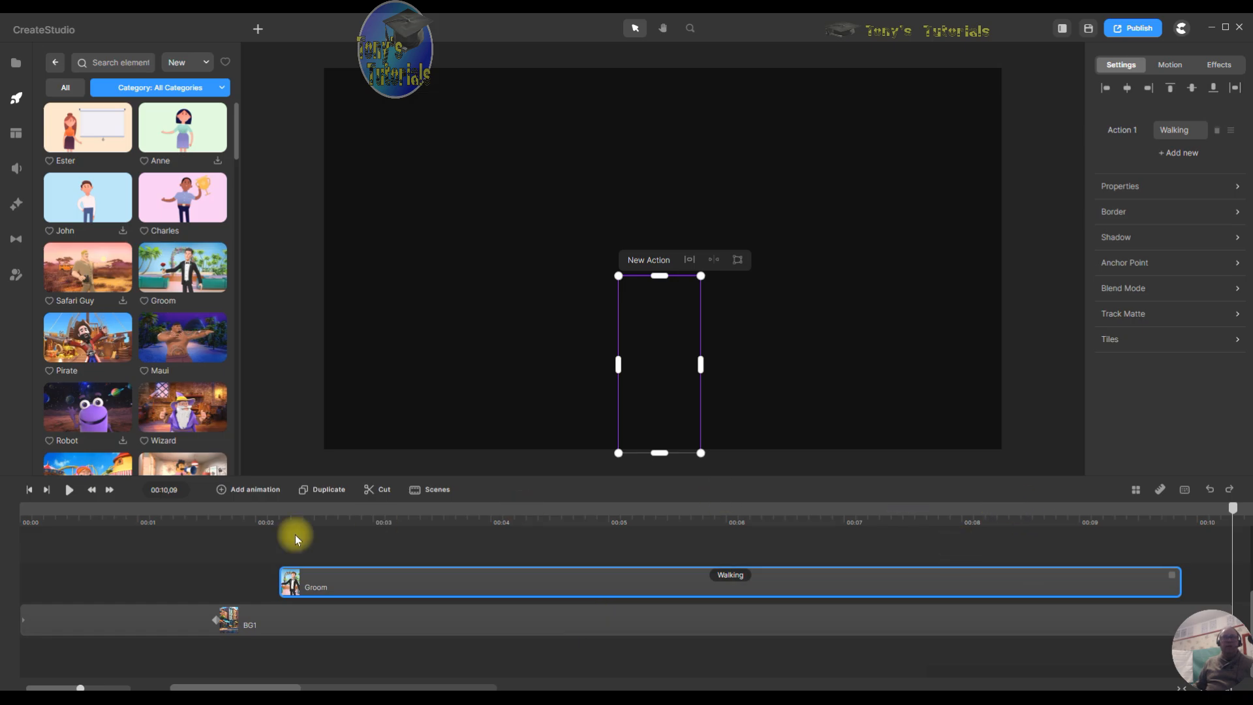
- Add an animation to the Groom at 00:02,16 with the Position and Scale properties and Linear easing
left_click(286, 513)
left_click_drag(287, 513, 318, 515)
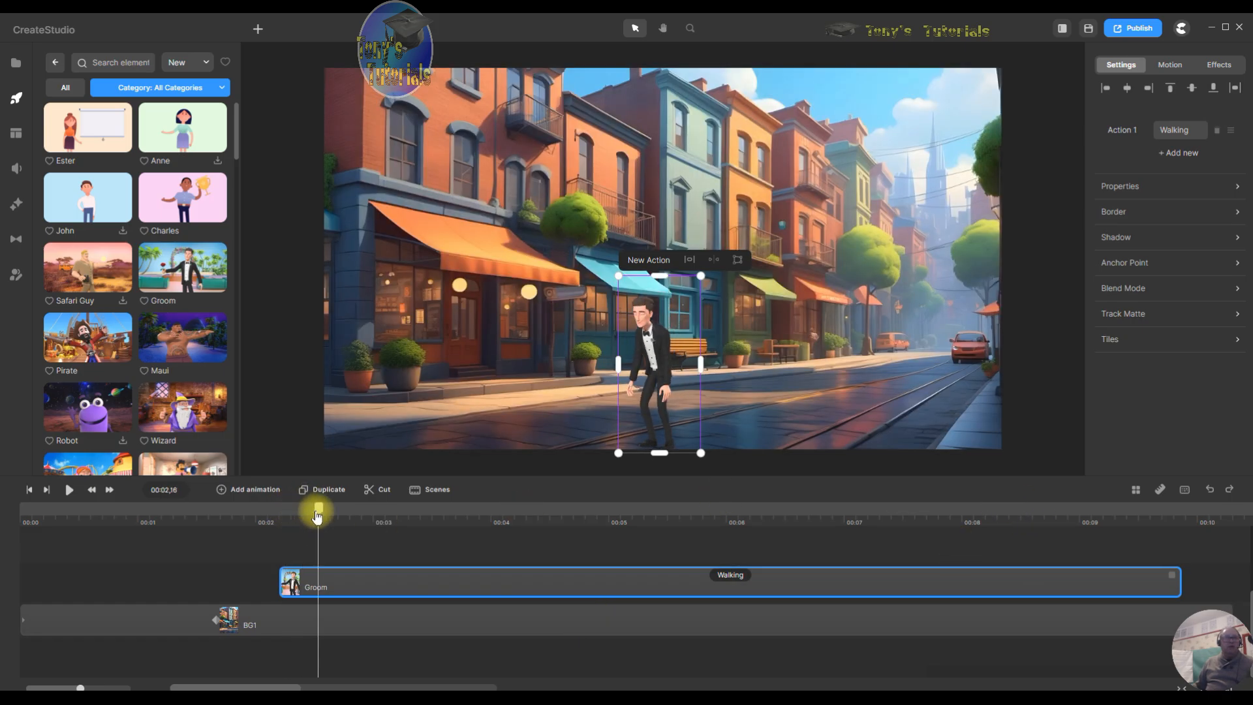
left_click(222, 494)
left_click(267, 300)
left_click(255, 314)
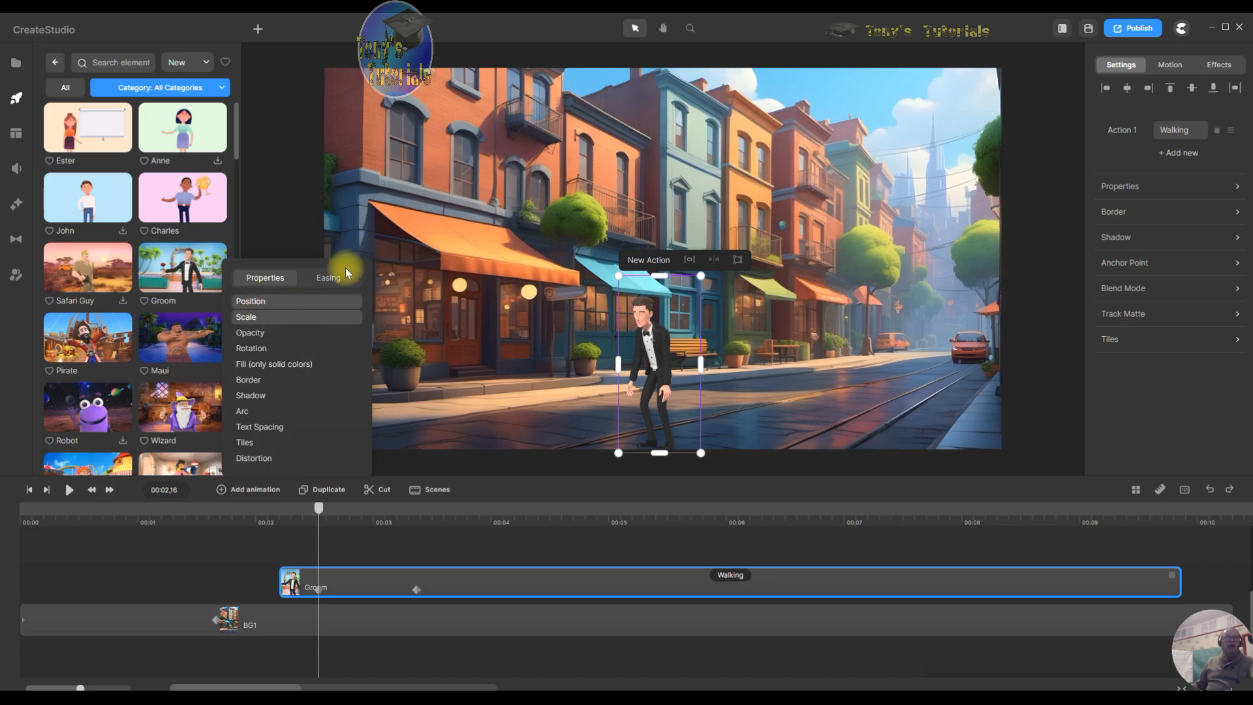
left_click(331, 279)
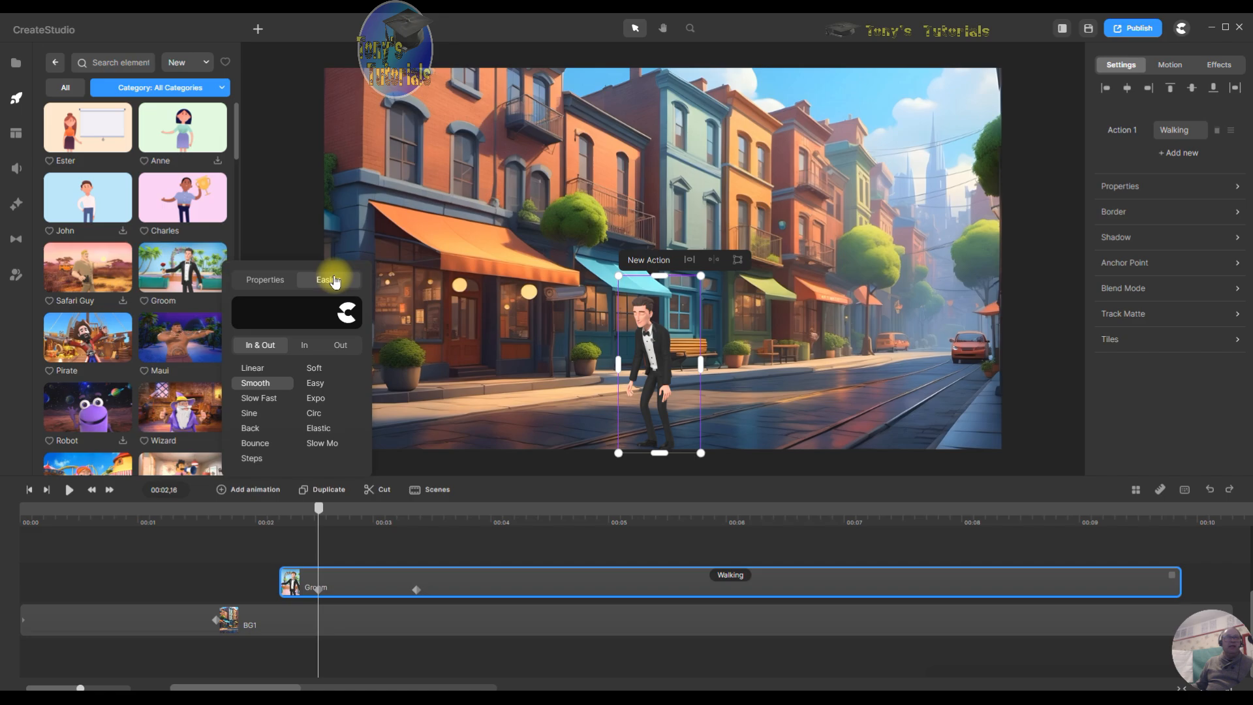
- At the Groom animation's end keyframe at 00:03,11, raise him slightly so his feet rest just above the canvas's lower edge
left_click(413, 592)
left_click(653, 359)
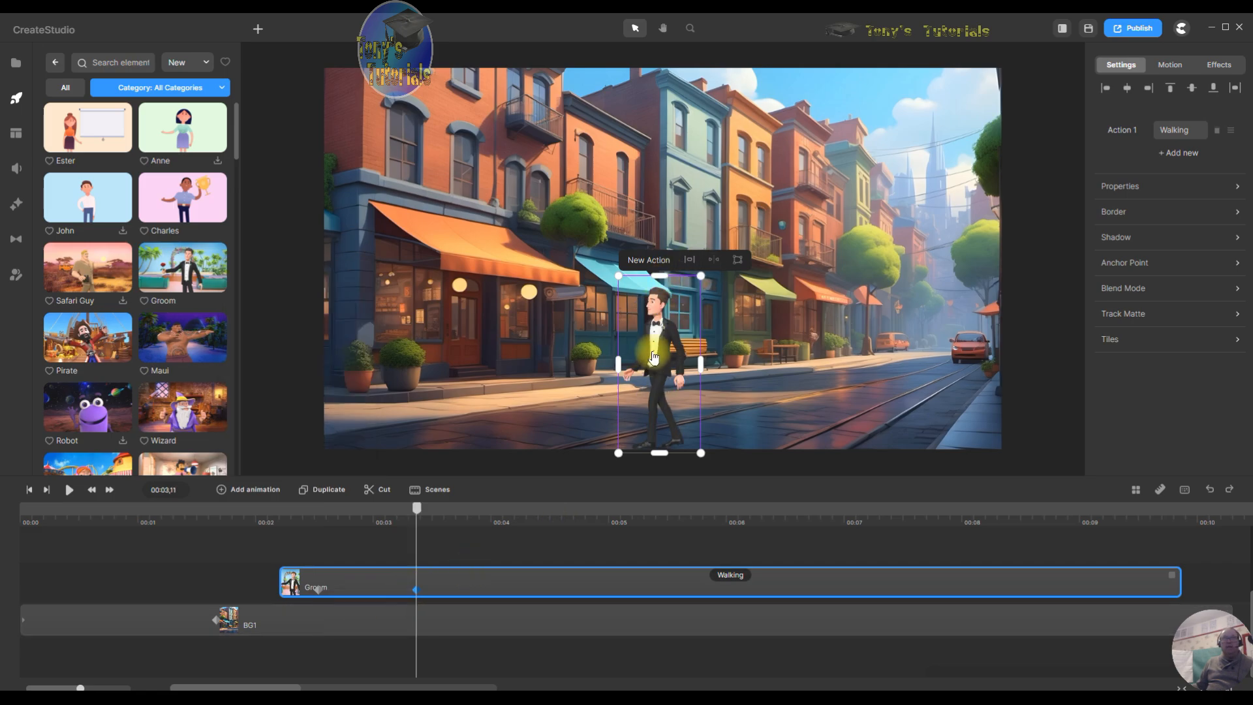
left_click_drag(662, 370, 661, 367)
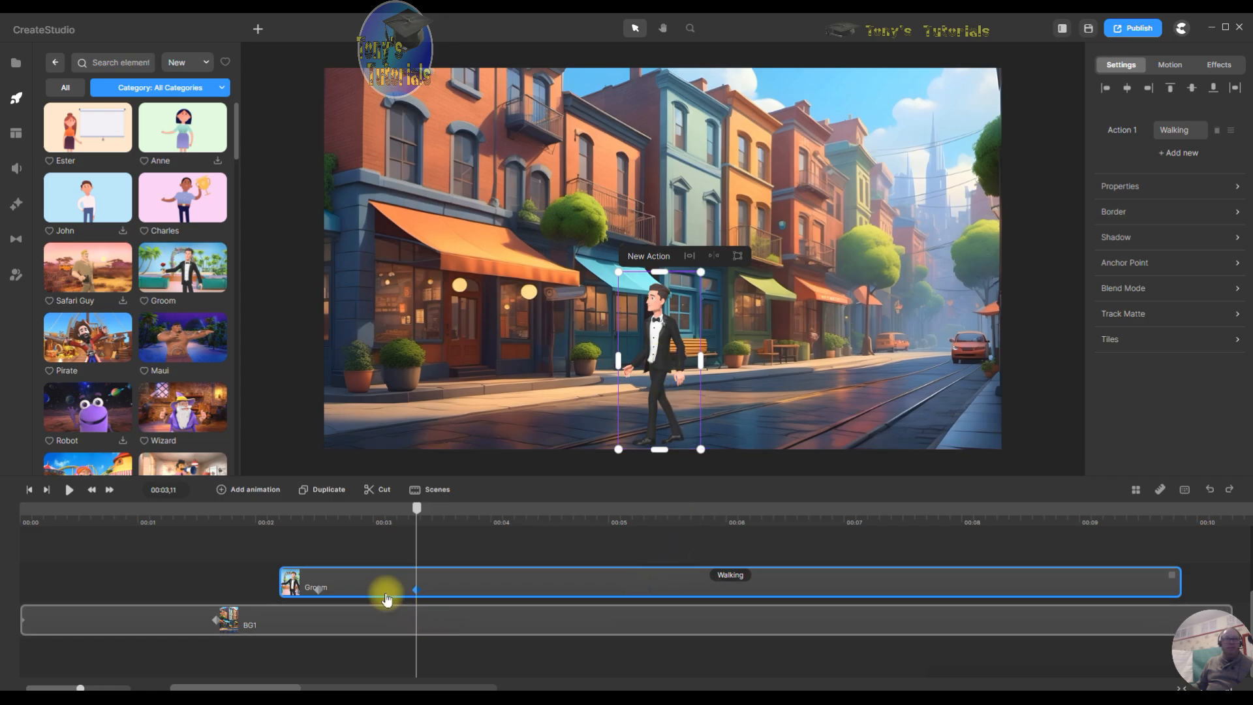
- At the Groom's start keyframe at 00:02,16, scale him to about three quarters and place him just off the canvas's right side
left_click(318, 591)
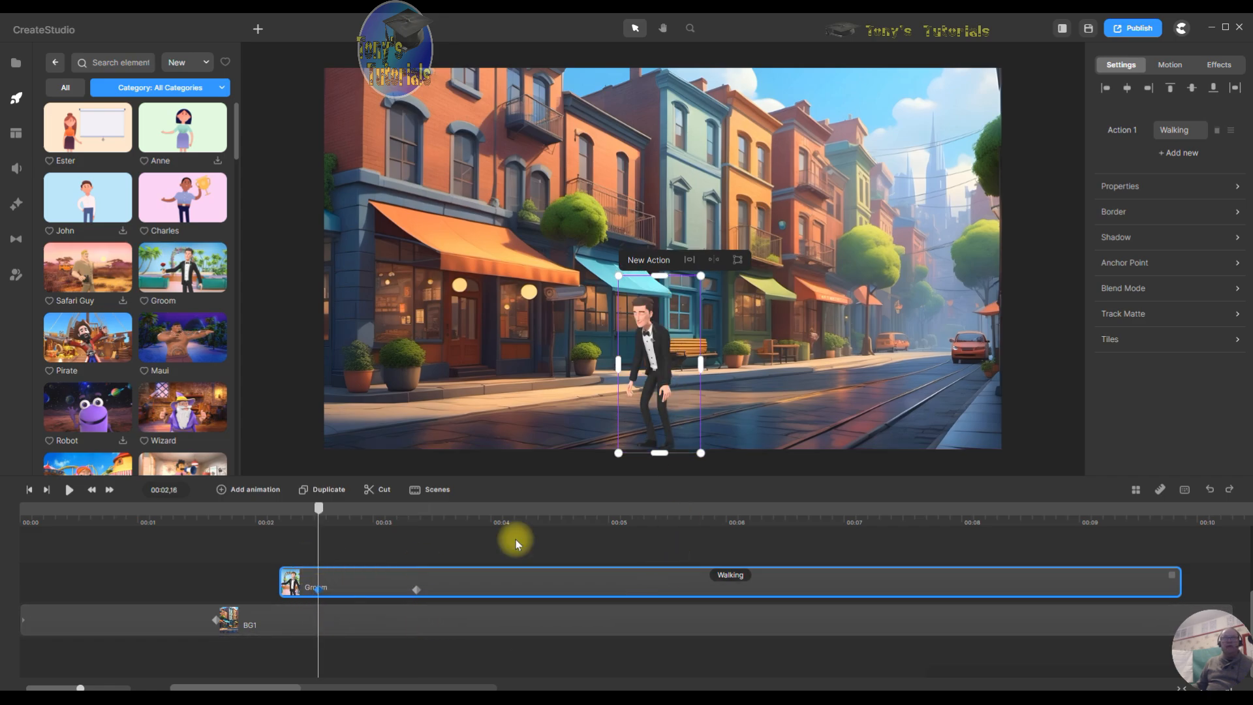
left_click_drag(619, 274, 638, 319)
left_click_drag(664, 388, 1040, 344)
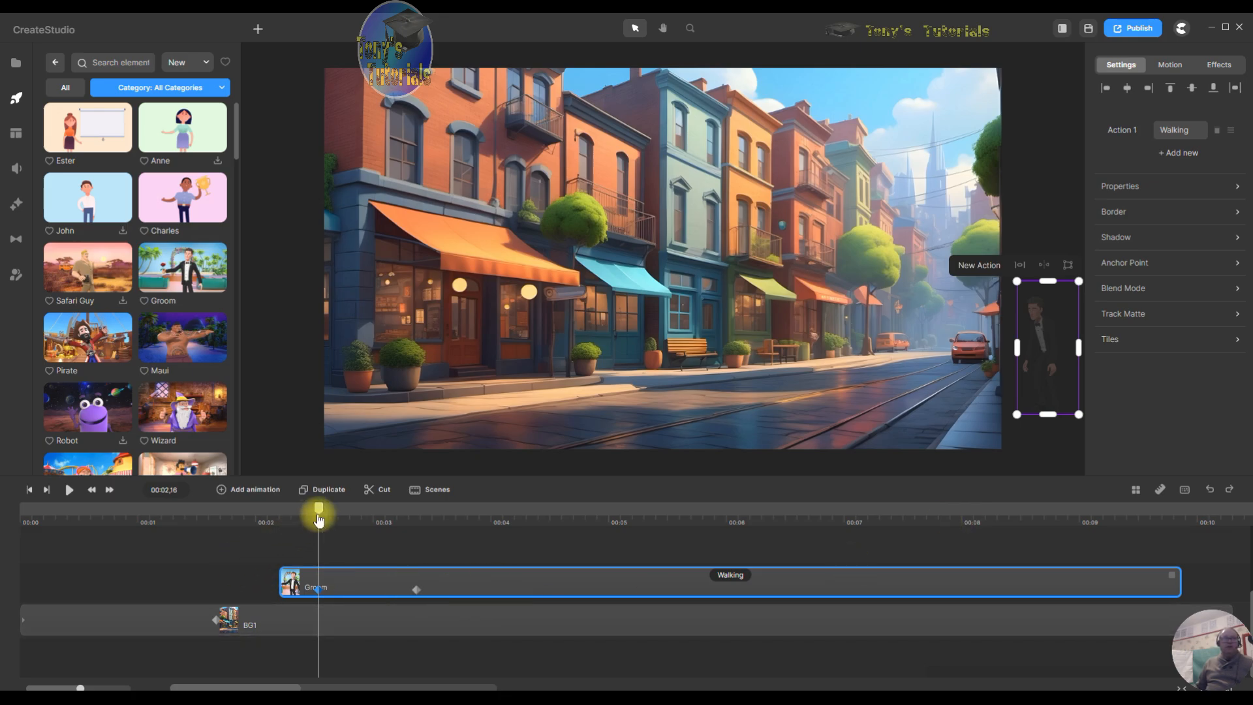
- Play the Groom's entrance from 00:02,07 to check his movement onto the street
left_click_drag(320, 515, 286, 515)
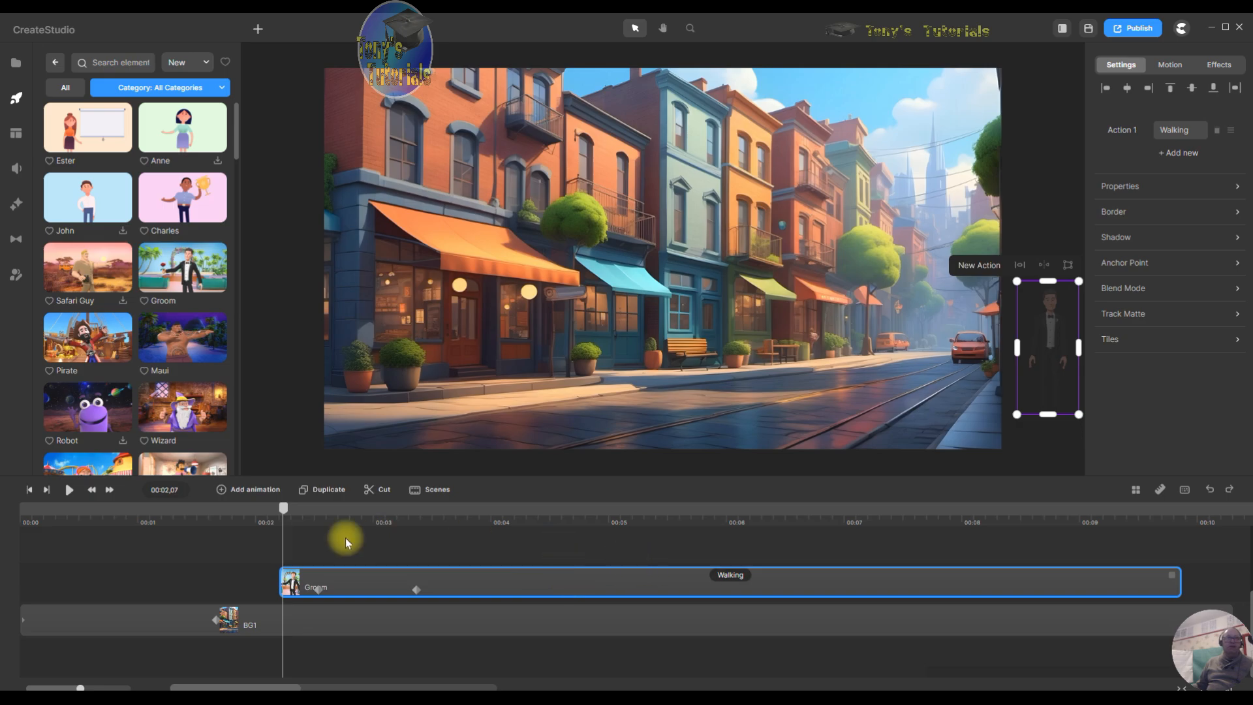
left_click(68, 491)
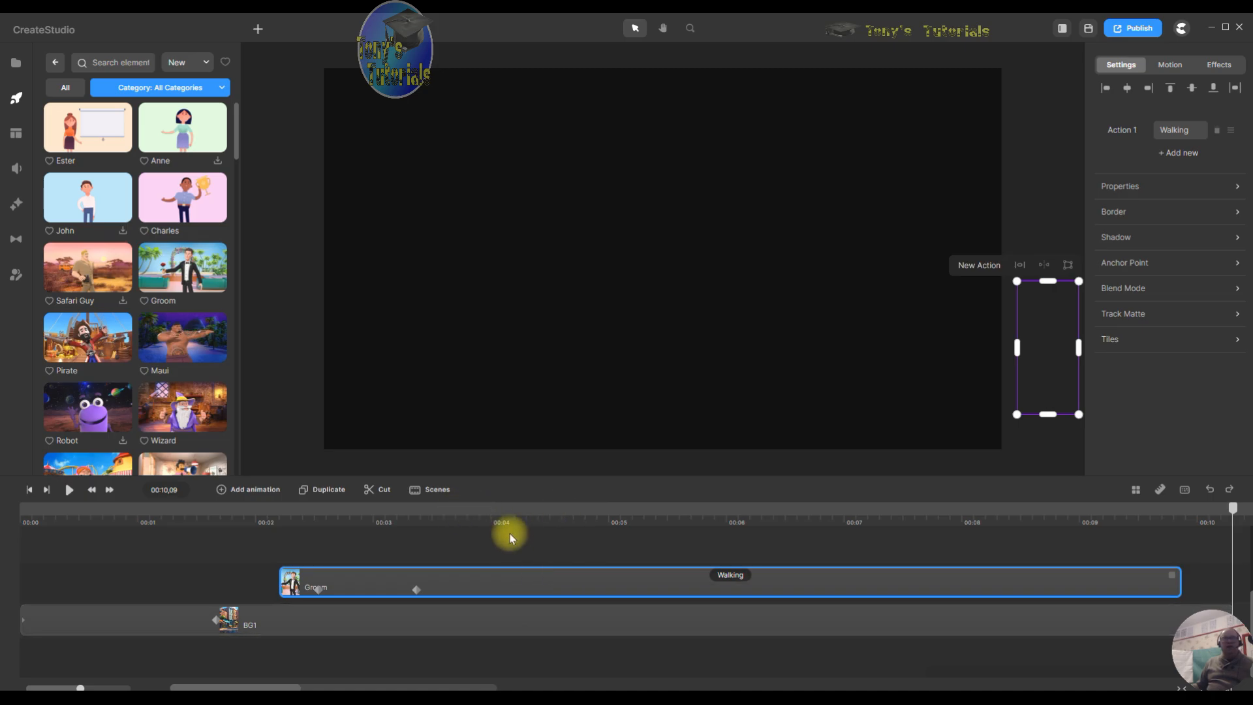
- Move the Groom's position and scale animation to the start of his clip and stretch its end keyframe to 00:08,29
left_click(435, 513)
left_click_drag(436, 515, 849, 520)
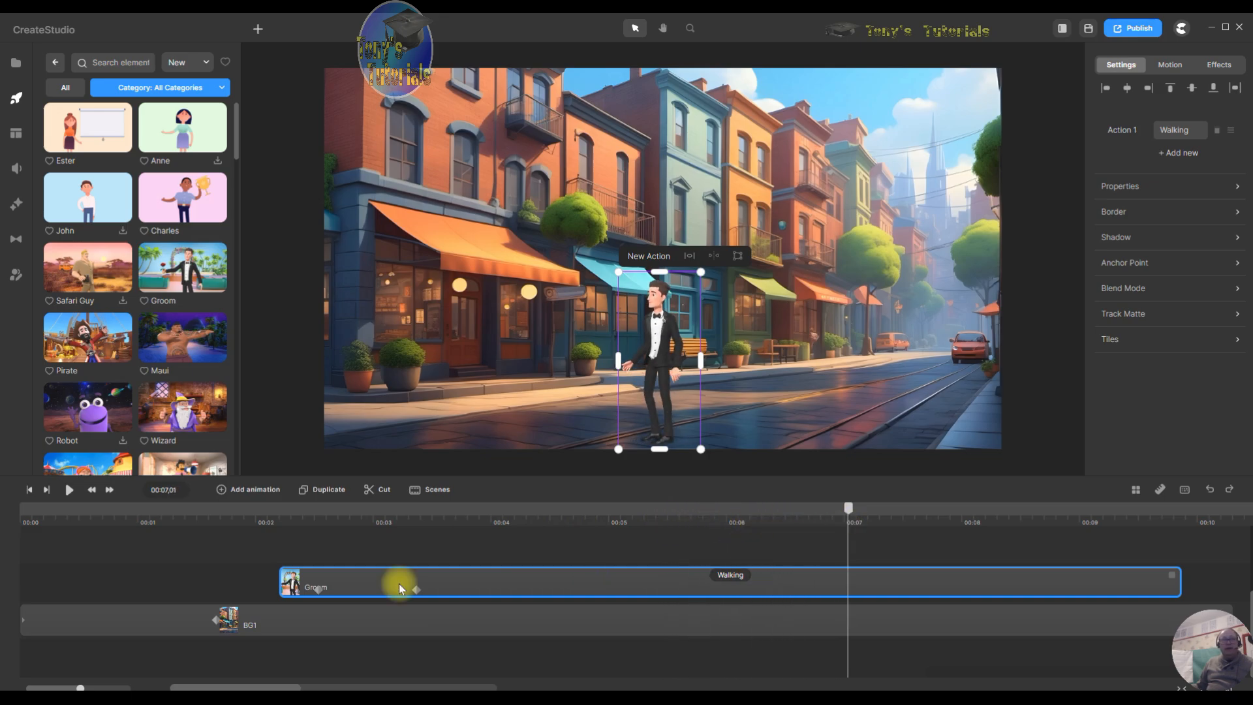
left_click_drag(376, 583, 333, 592)
left_click(334, 592)
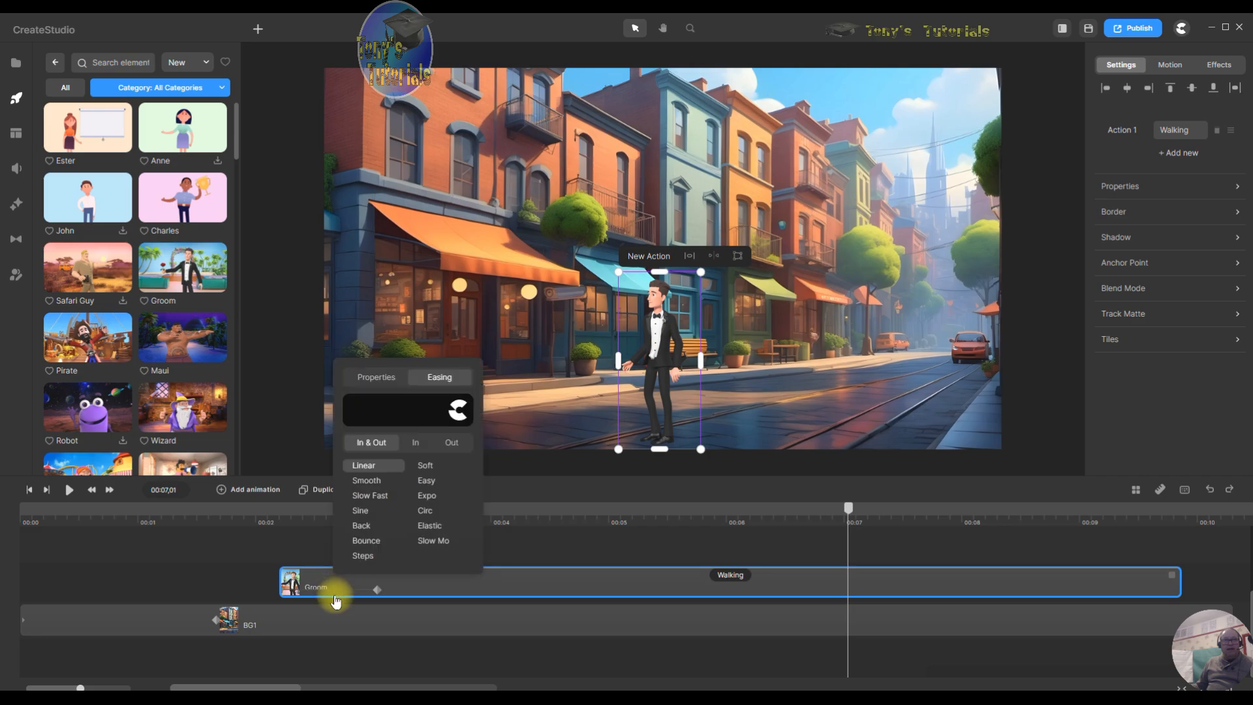
left_click_drag(847, 518, 940, 517)
left_click_drag(967, 516, 1075, 520)
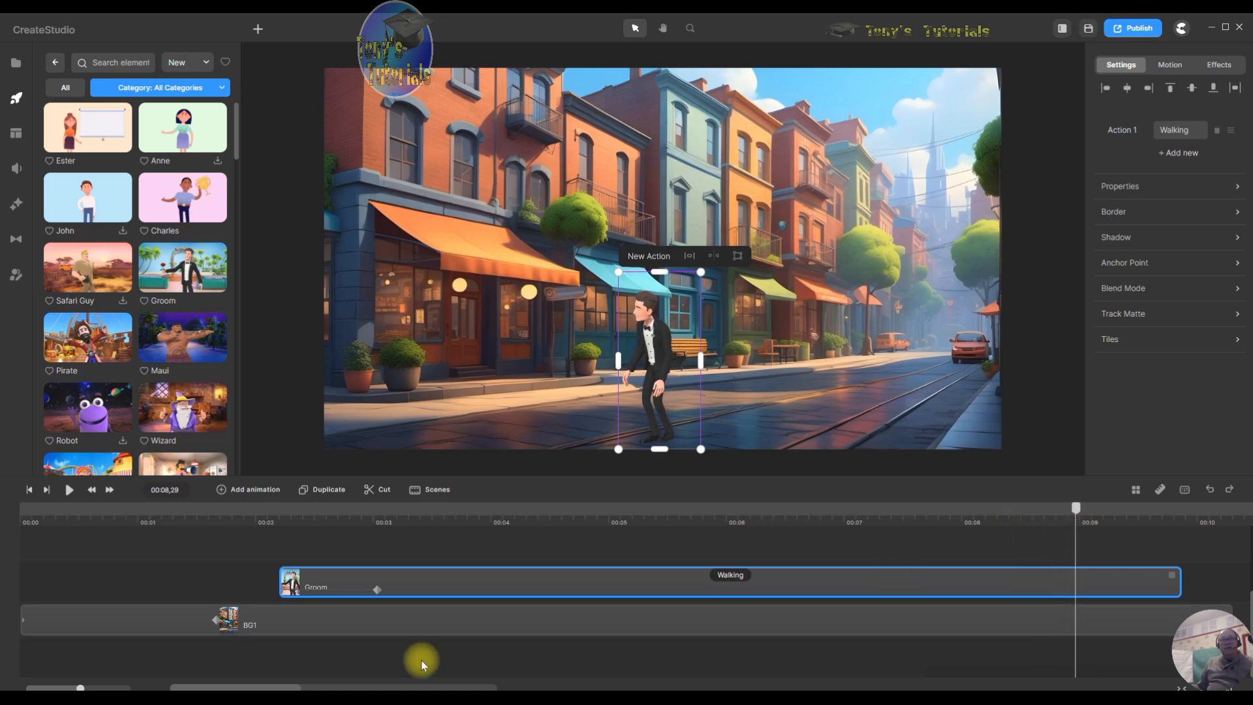
left_click_drag(378, 590, 1076, 601)
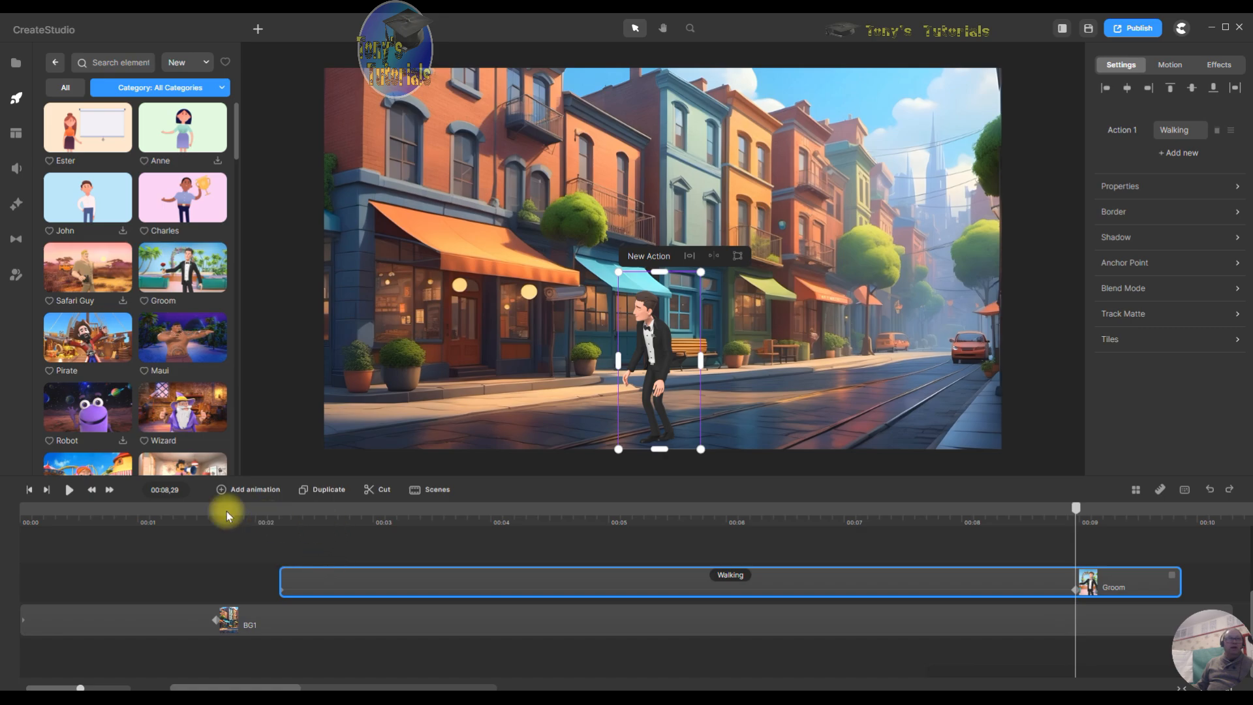
- Play the whole video from 00:00 to check the Groom's slower walk onto the street
left_click(29, 489)
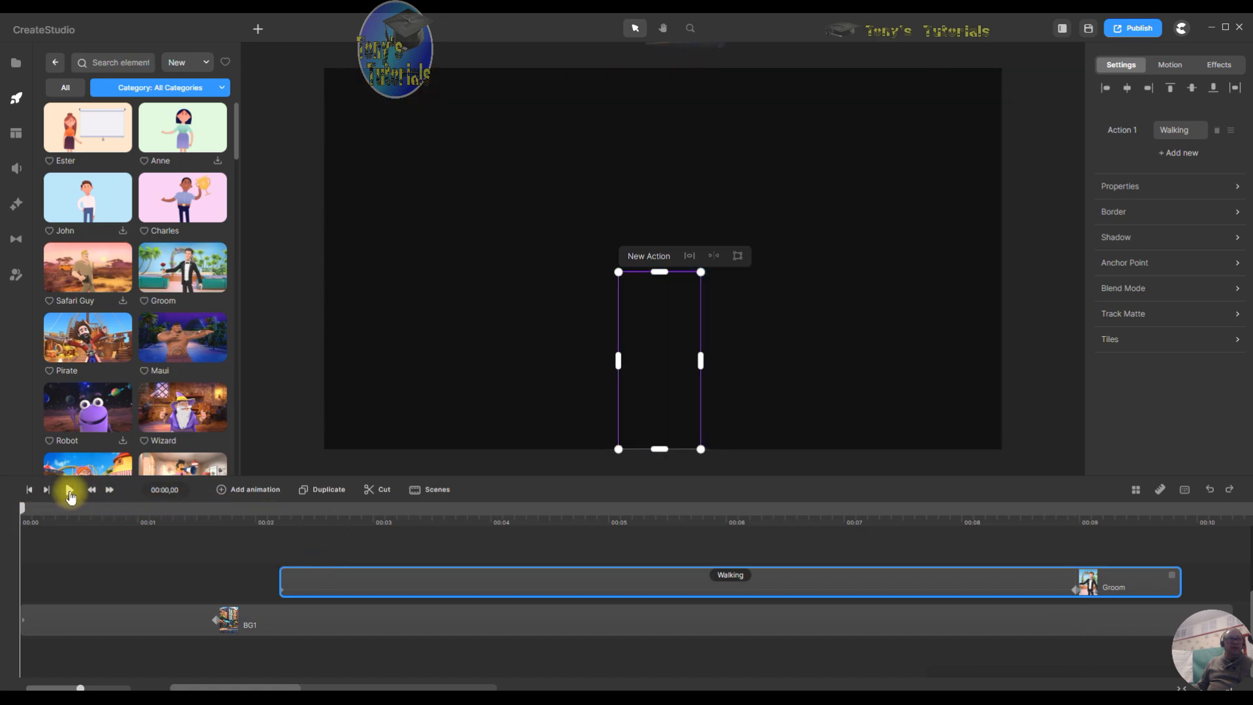
left_click(69, 490)
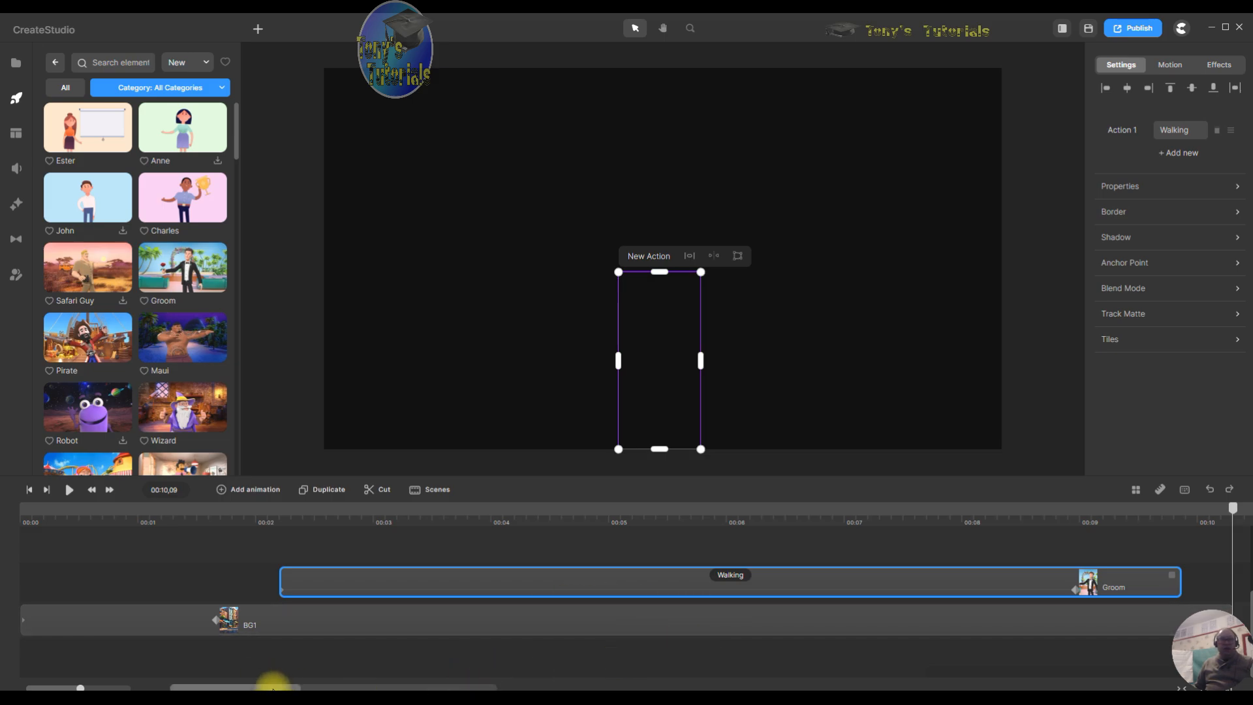
- Extend the BG1 street clip to end at about 00:17,25
left_click_drag(274, 688, 307, 687)
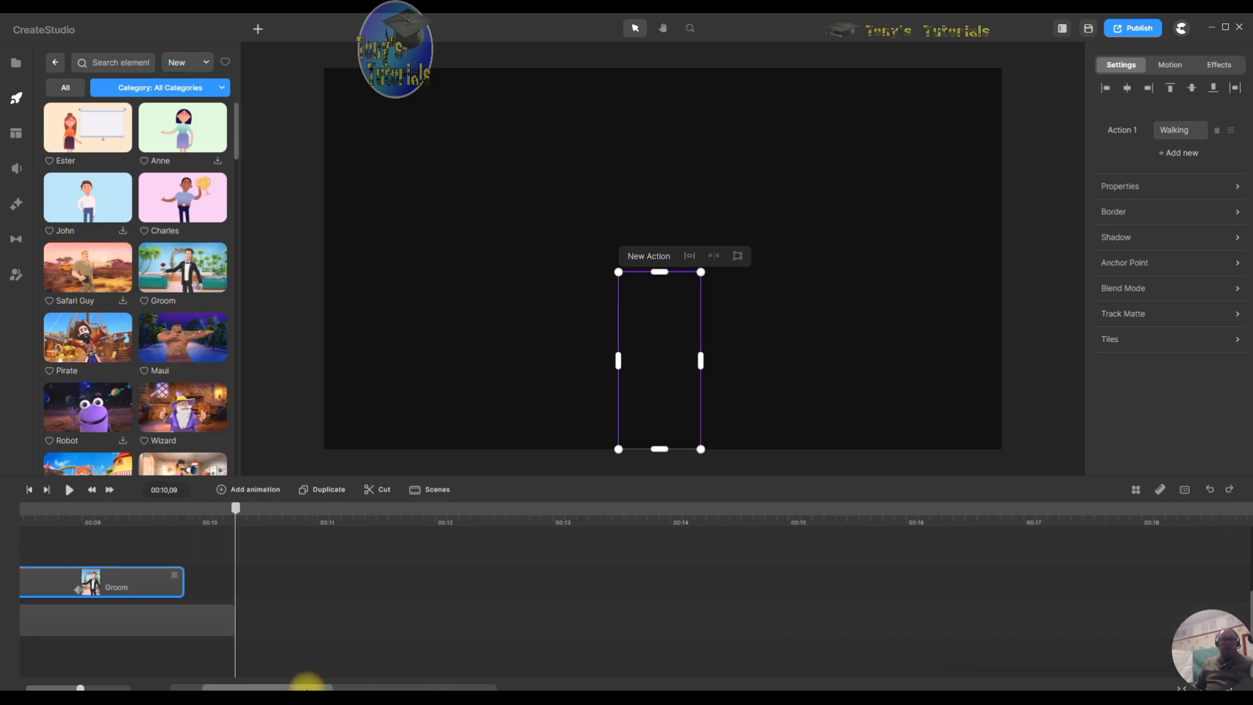
left_click_drag(235, 621, 1118, 599)
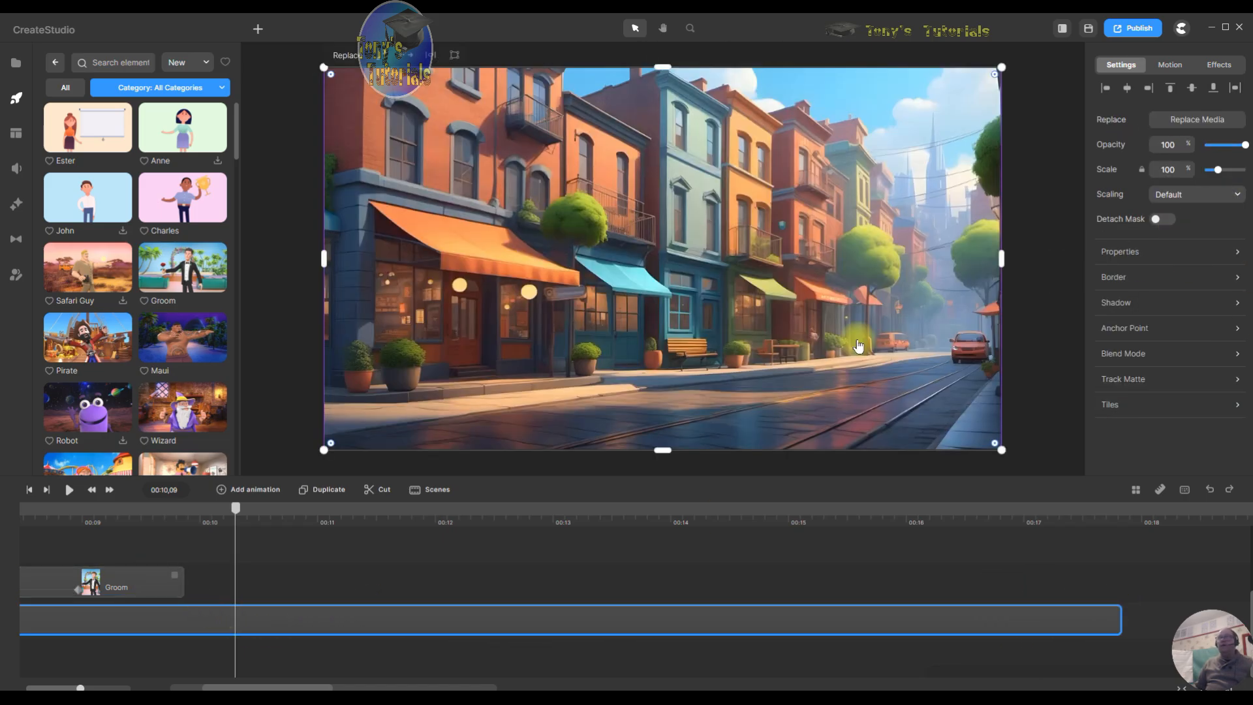
- Add Dancing as the Groom's second action after Walking and extend it to end at about 00:15,21
left_click(144, 582)
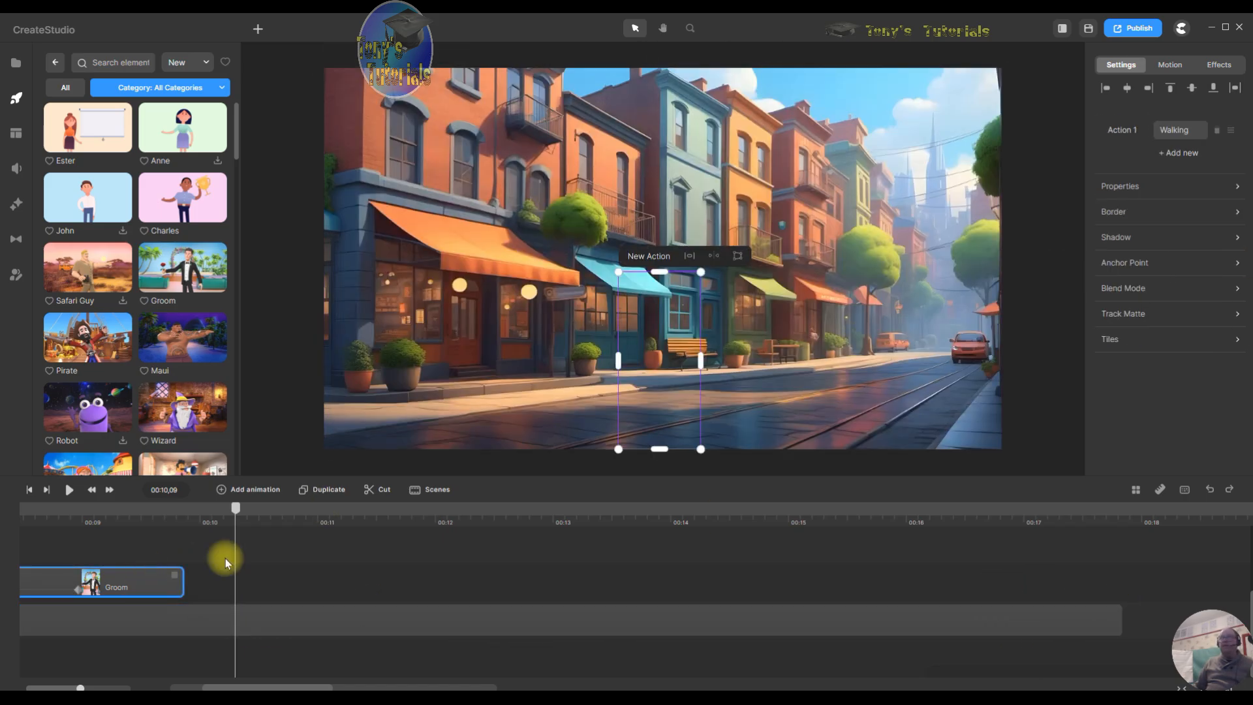
left_click(1175, 155)
scroll(334, 332, "down", 3)
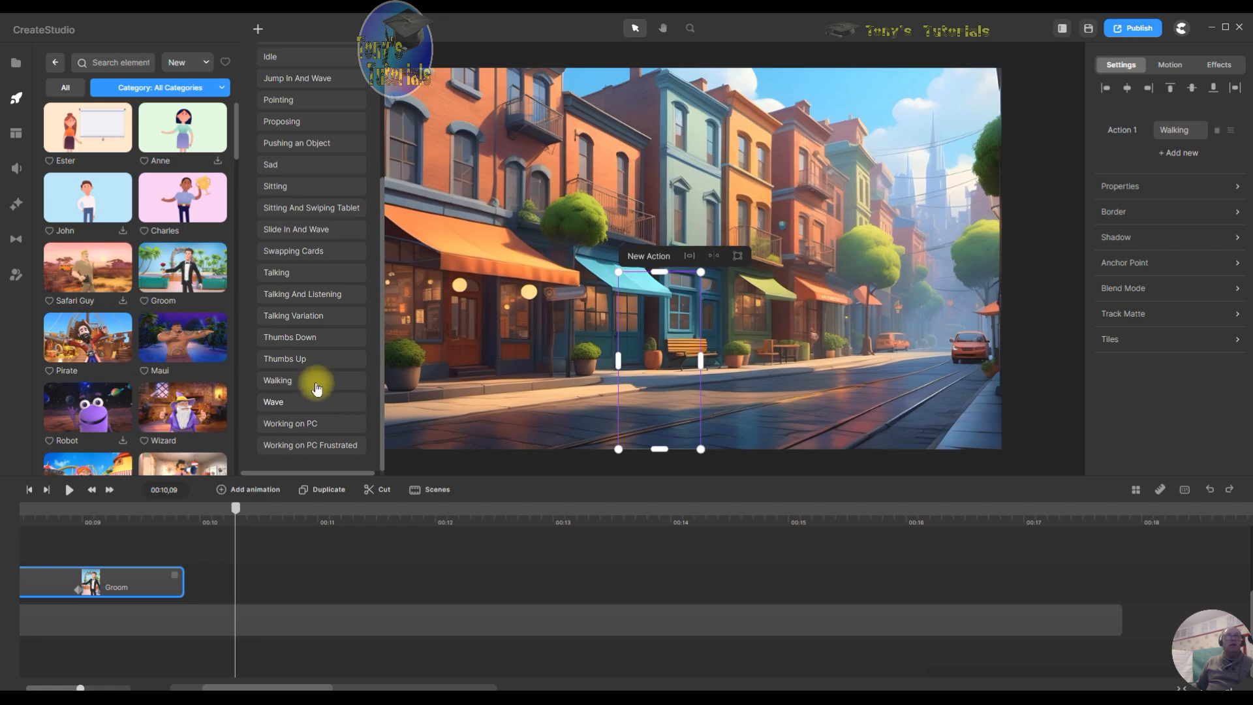
scroll(317, 388, "up", 3)
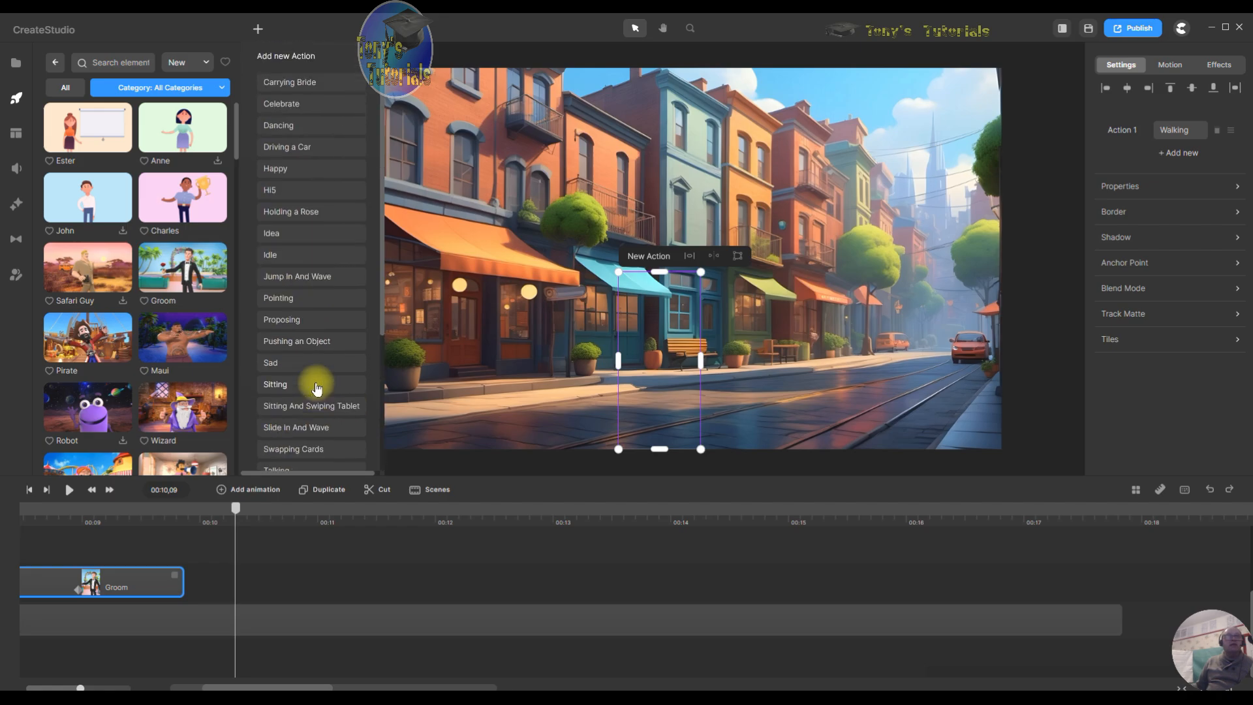
left_click(291, 127)
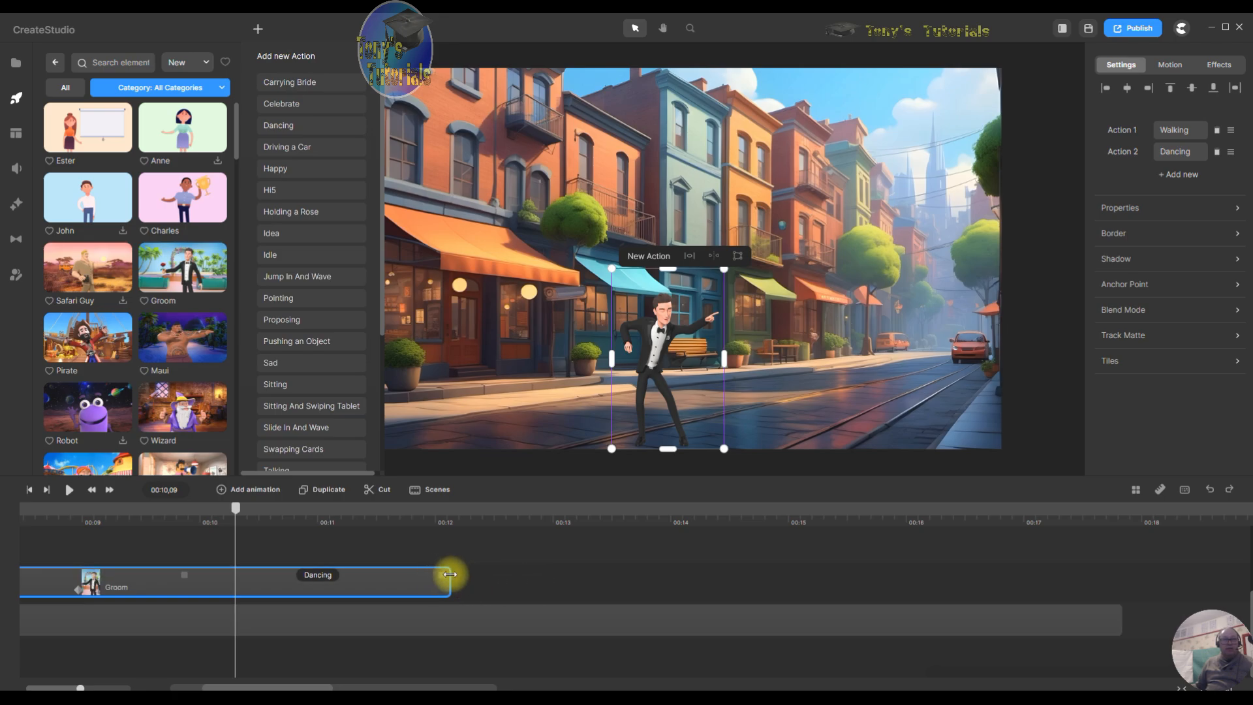
left_click_drag(439, 575, 859, 559)
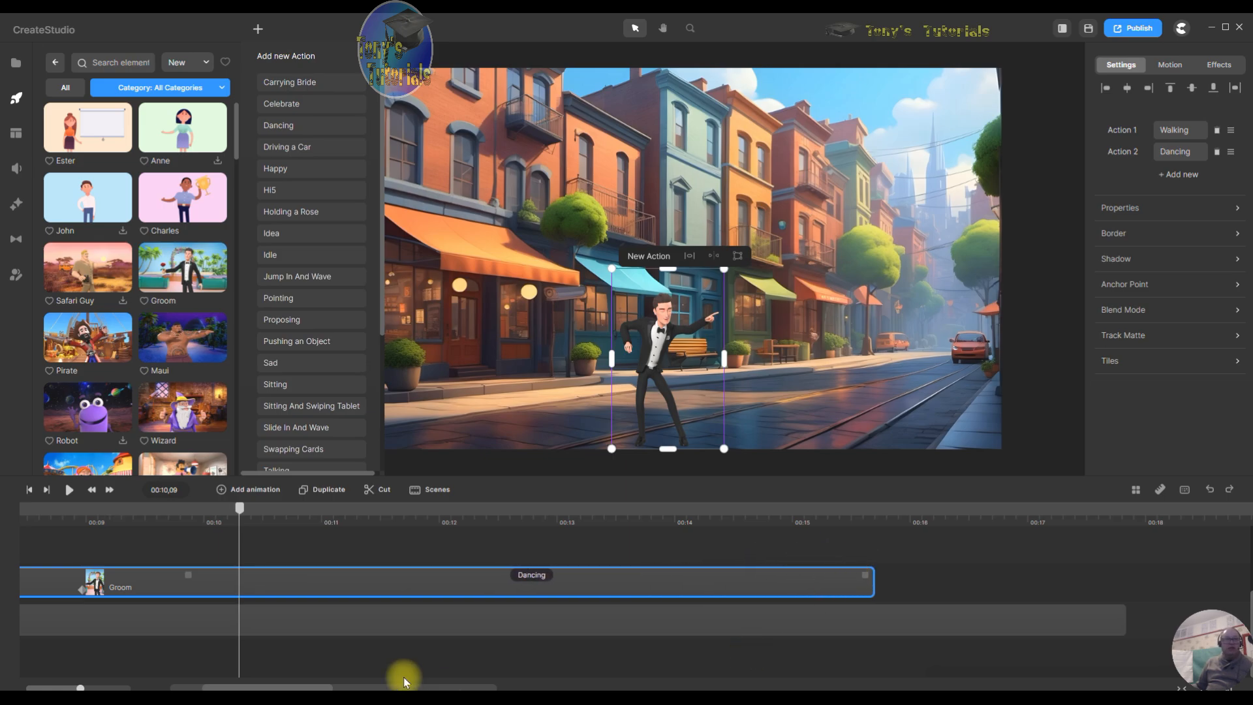
- Play the video from 00:02,05 to check the Groom's Walking action followed by Dancing
left_click_drag(229, 686, 196, 685)
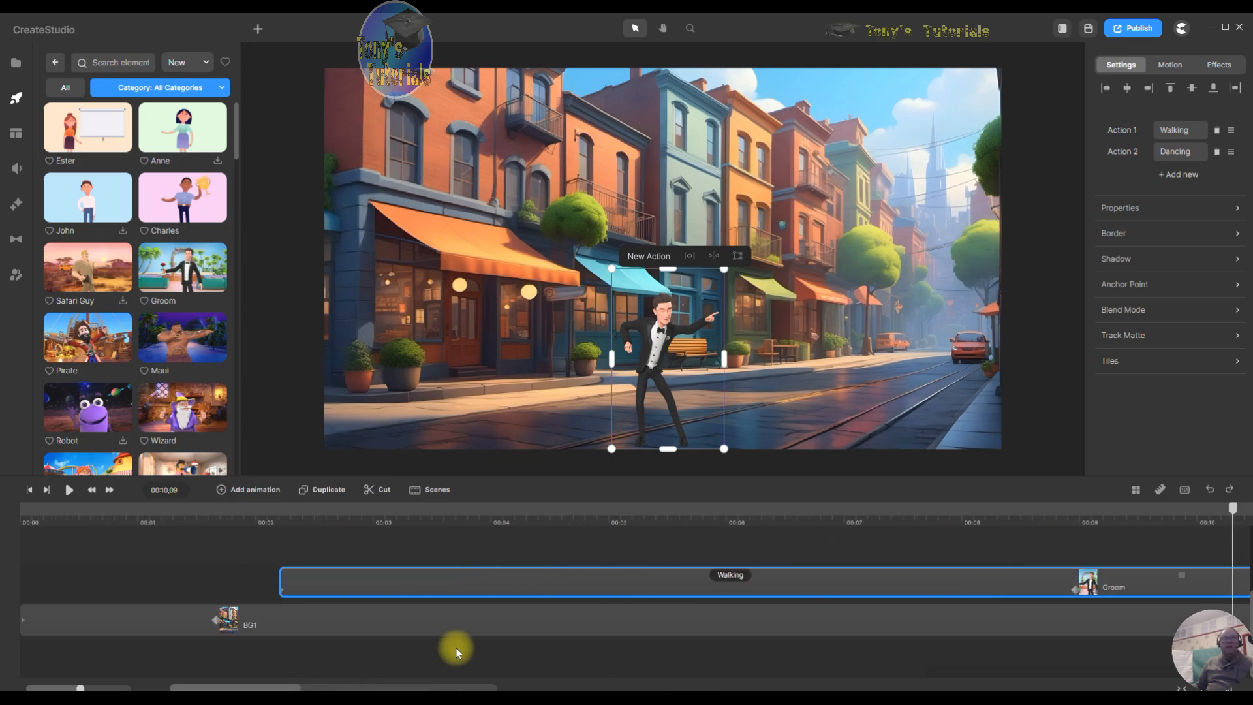
left_click(274, 517)
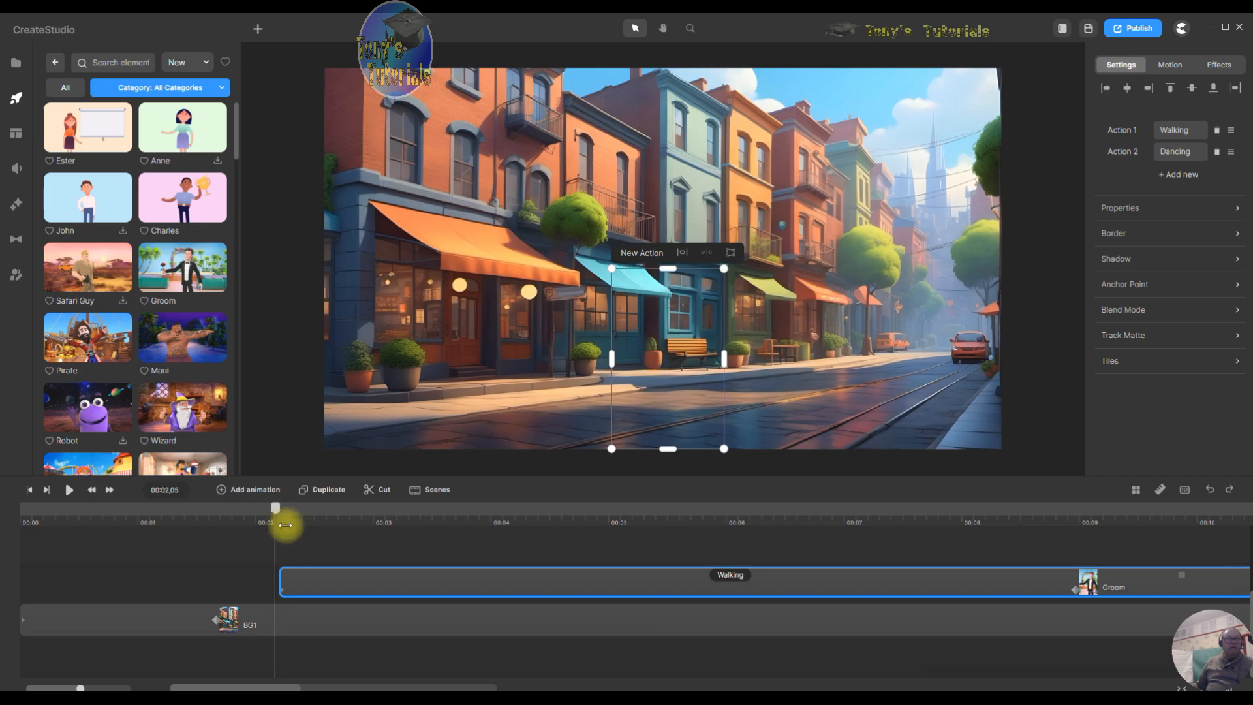
left_click(69, 489)
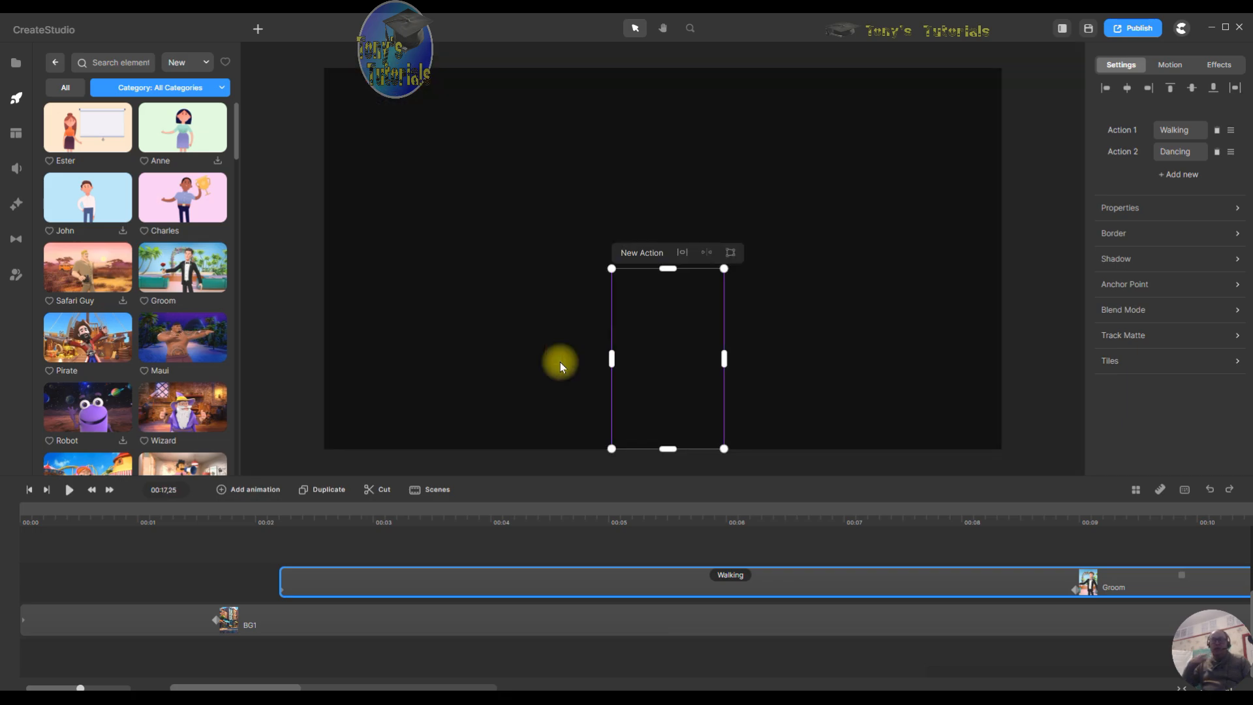
left_click(732, 583)
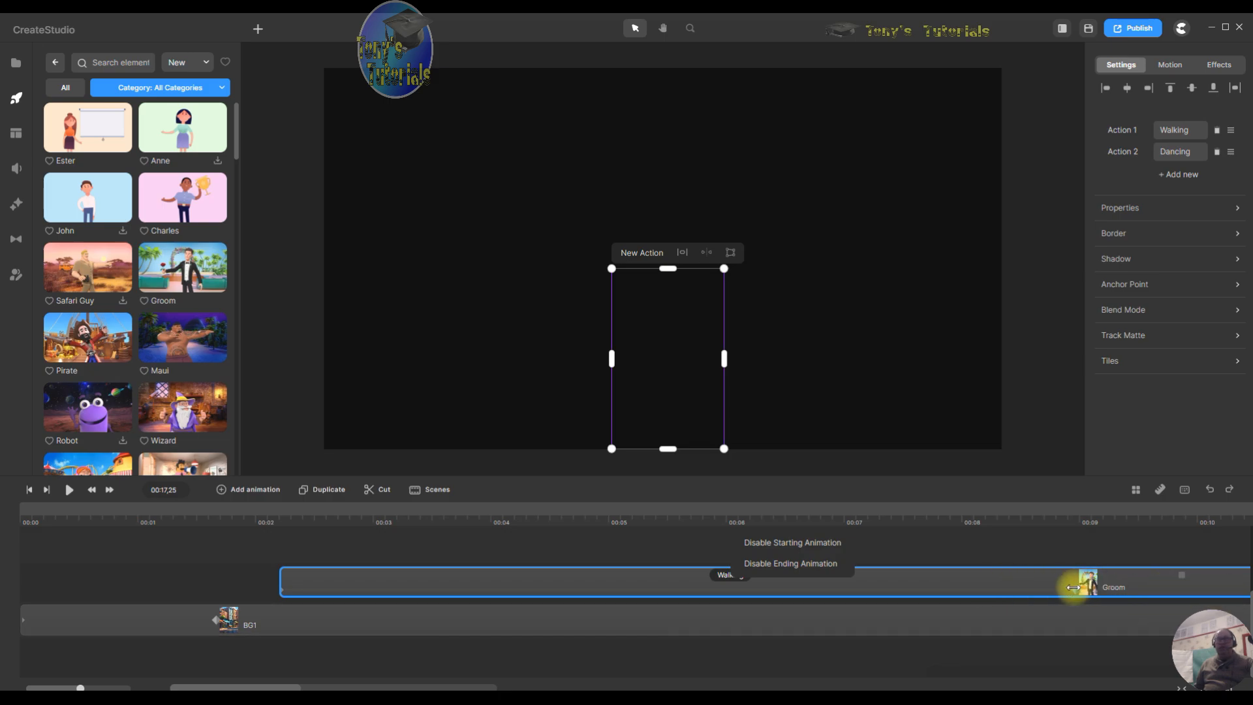
mouse_move(282, 687)
left_mouse_down()
mouse_move(309, 688)
mouse_move(293, 686)
left_mouse_up()
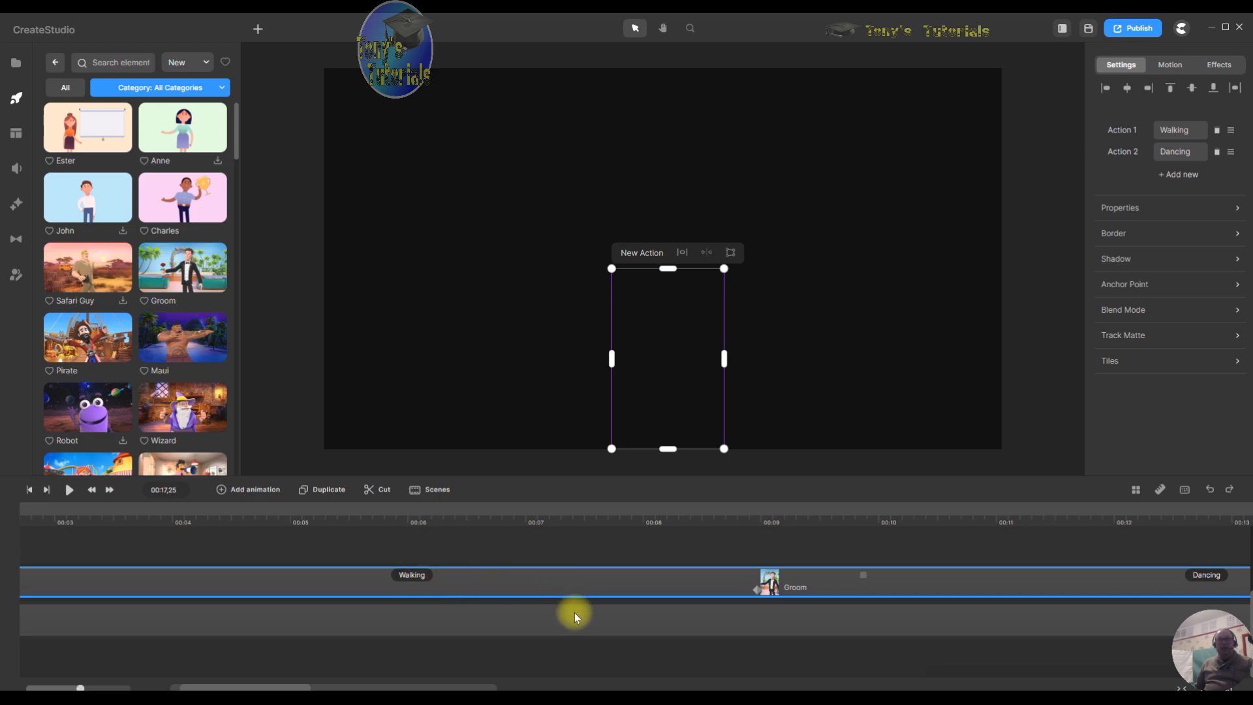
left_click_drag(280, 688, 298, 687)
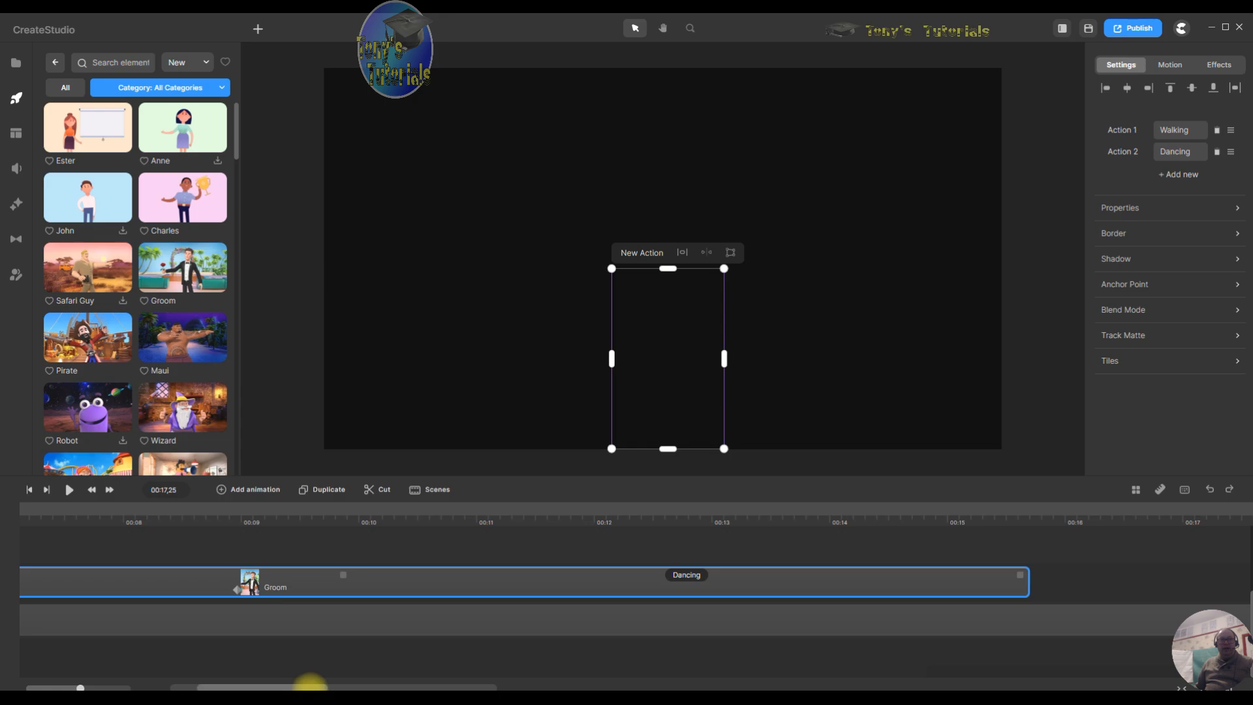
left_click_drag(289, 688, 250, 689)
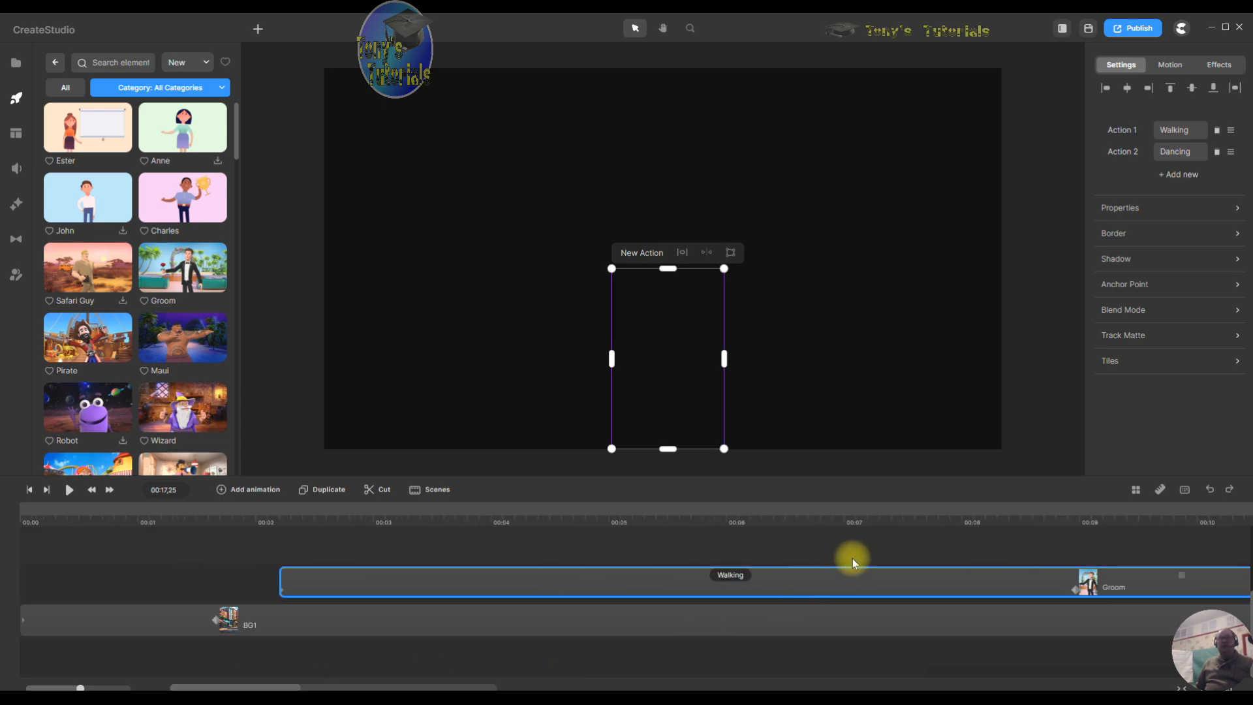
- Add a triangle shape at 00:03,27, place it over the left-hand buildings, and flip it to point downward
left_click(788, 468)
left_click(423, 520)
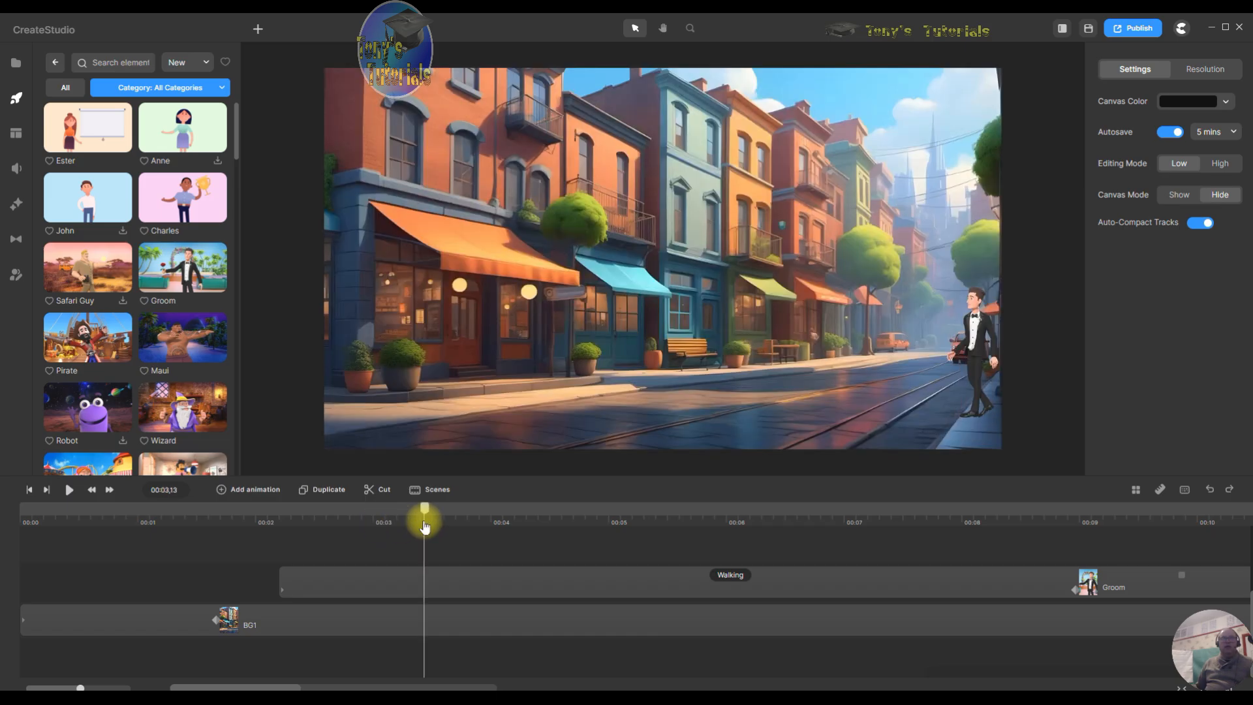
left_click_drag(428, 520, 479, 565)
left_click(511, 568)
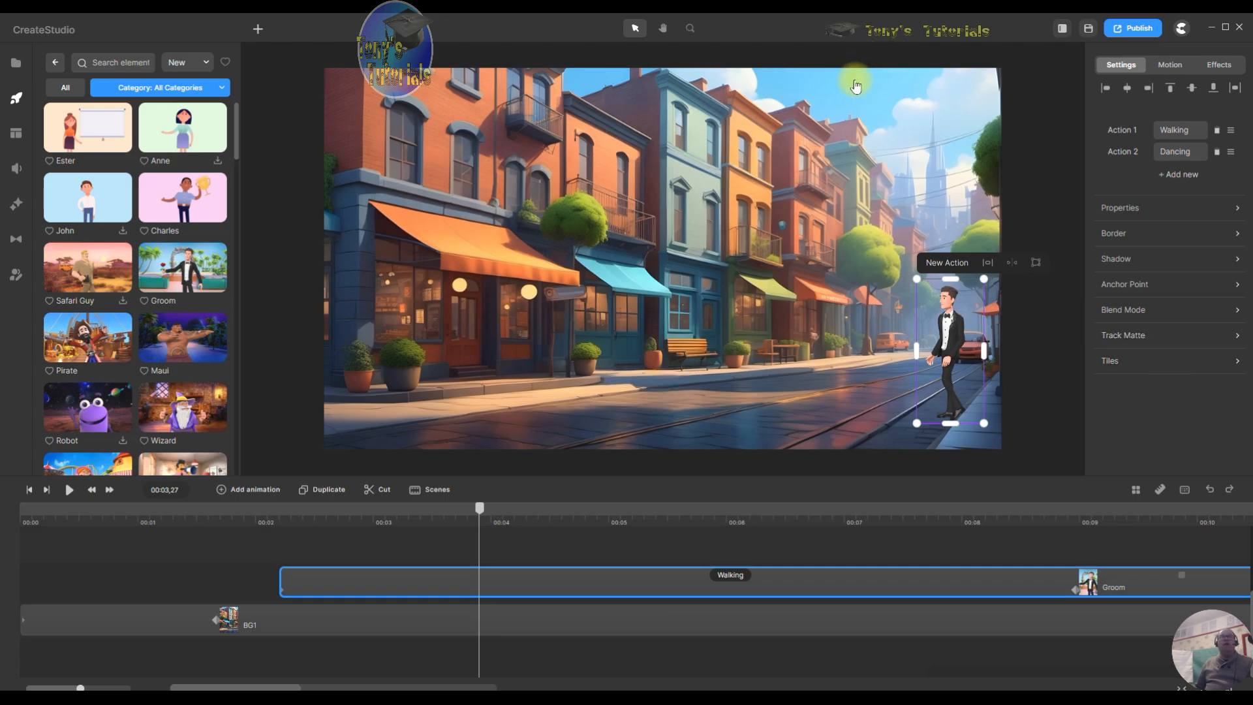
left_click(258, 29)
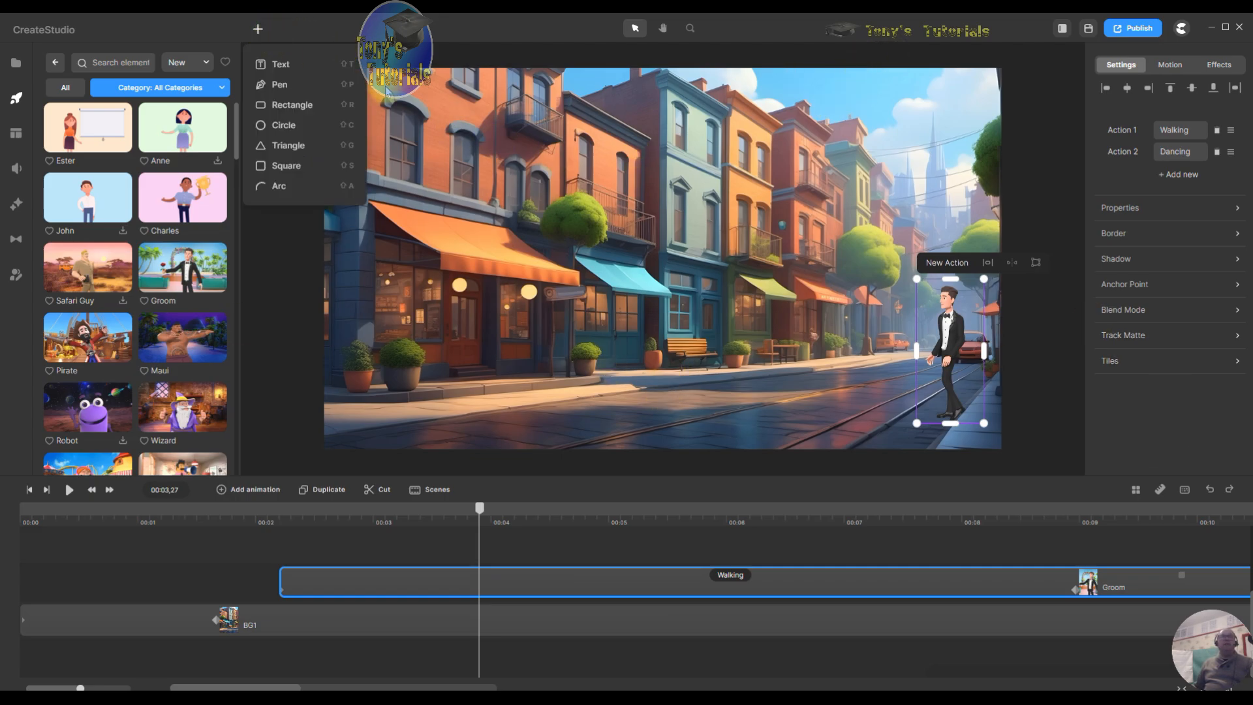
left_click(288, 145)
left_click_drag(637, 342, 557, 298)
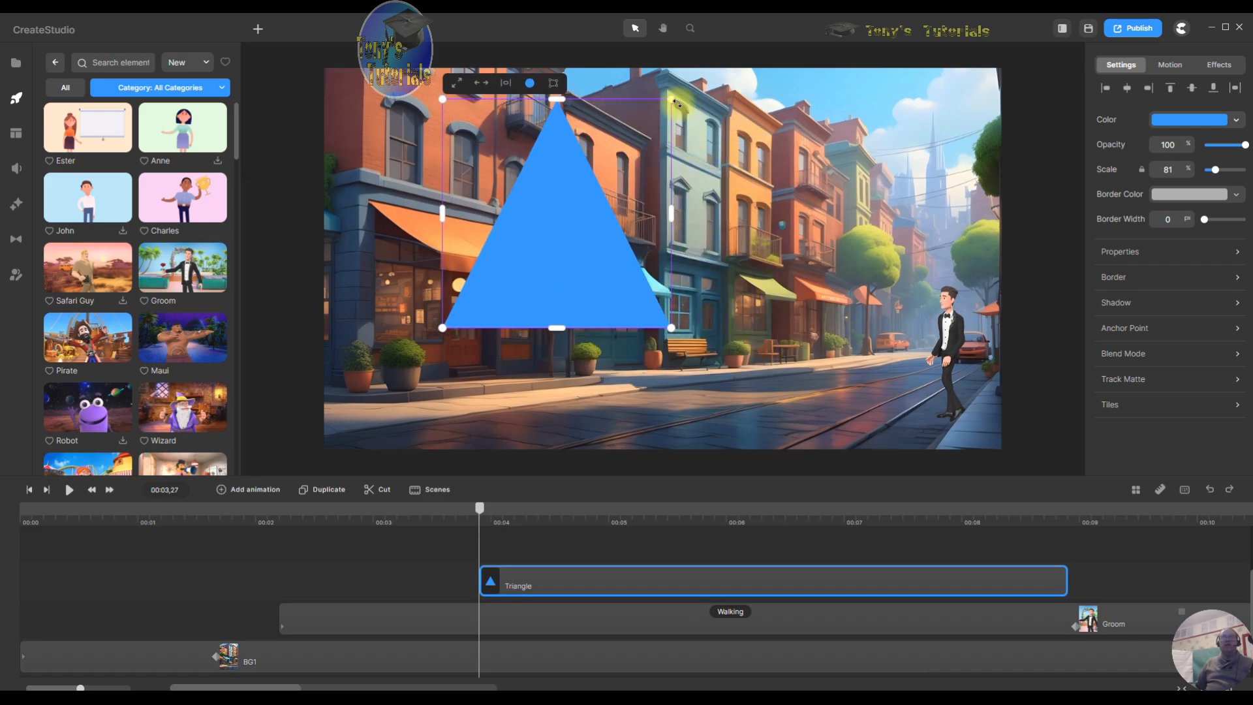
left_click_drag(678, 104, 410, 344)
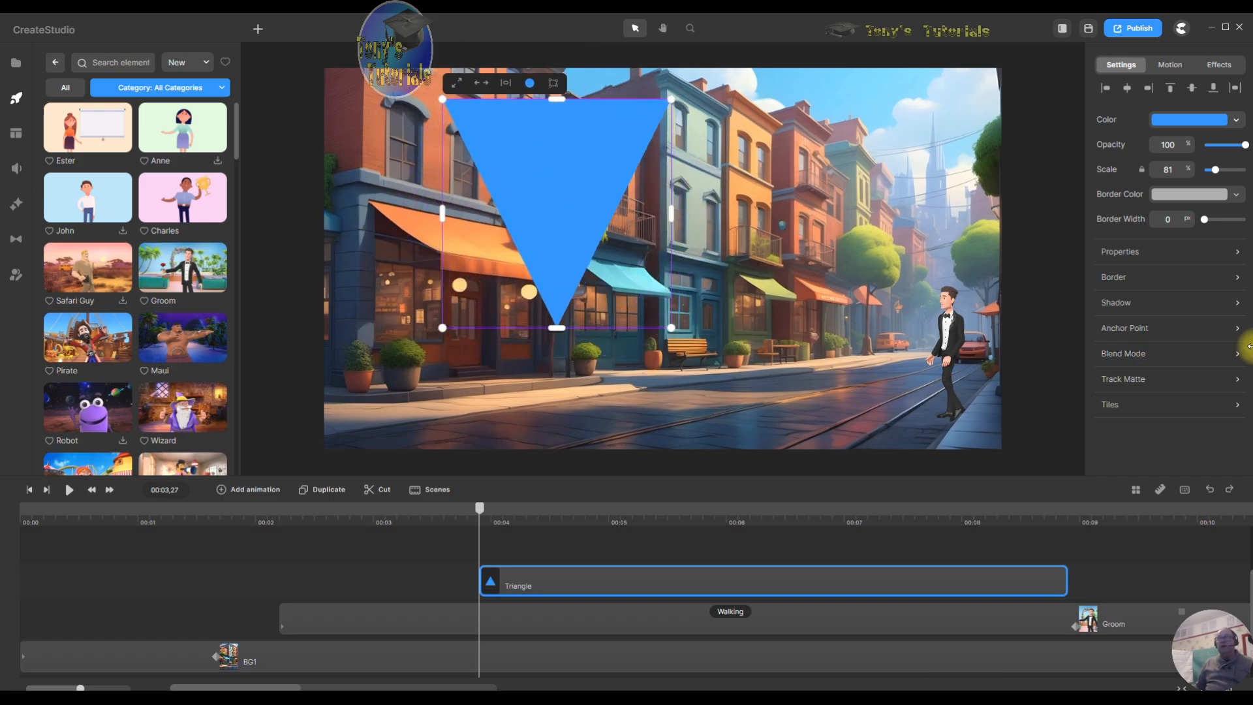
- Give the triangle a 40 px red border (f41616) and an off-white fill (eff4f9)
left_click(1189, 277)
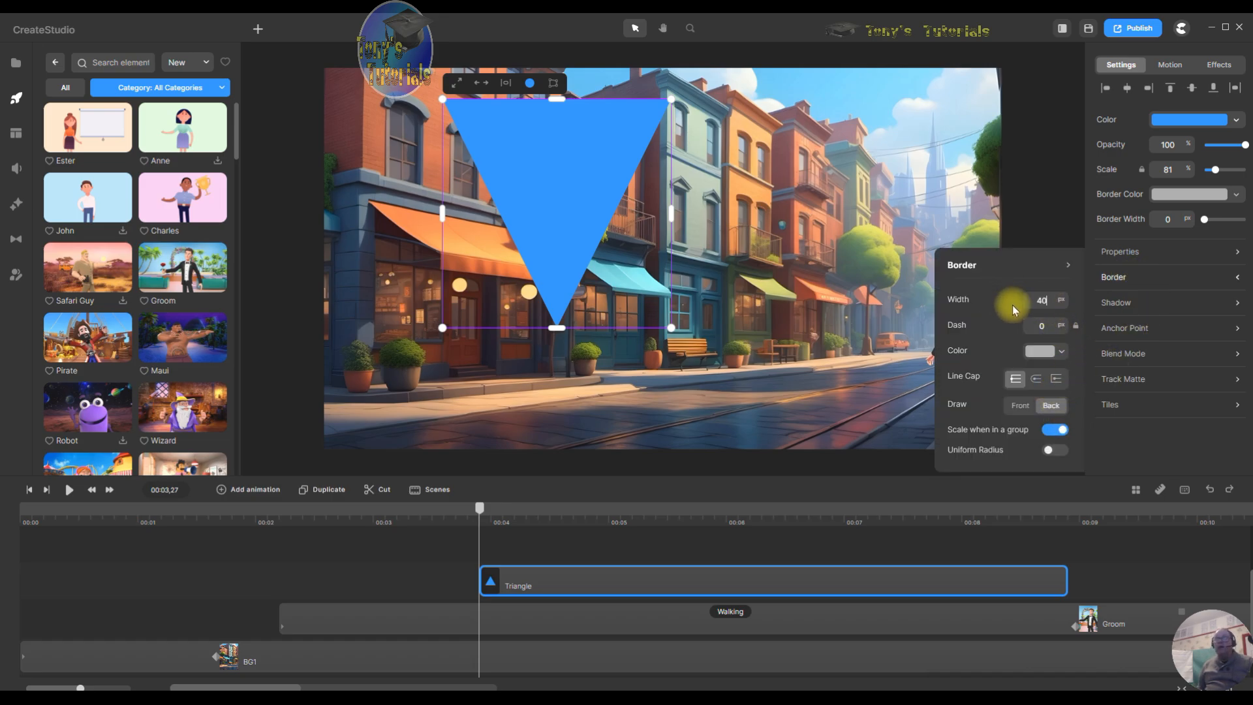
left_click(1045, 357)
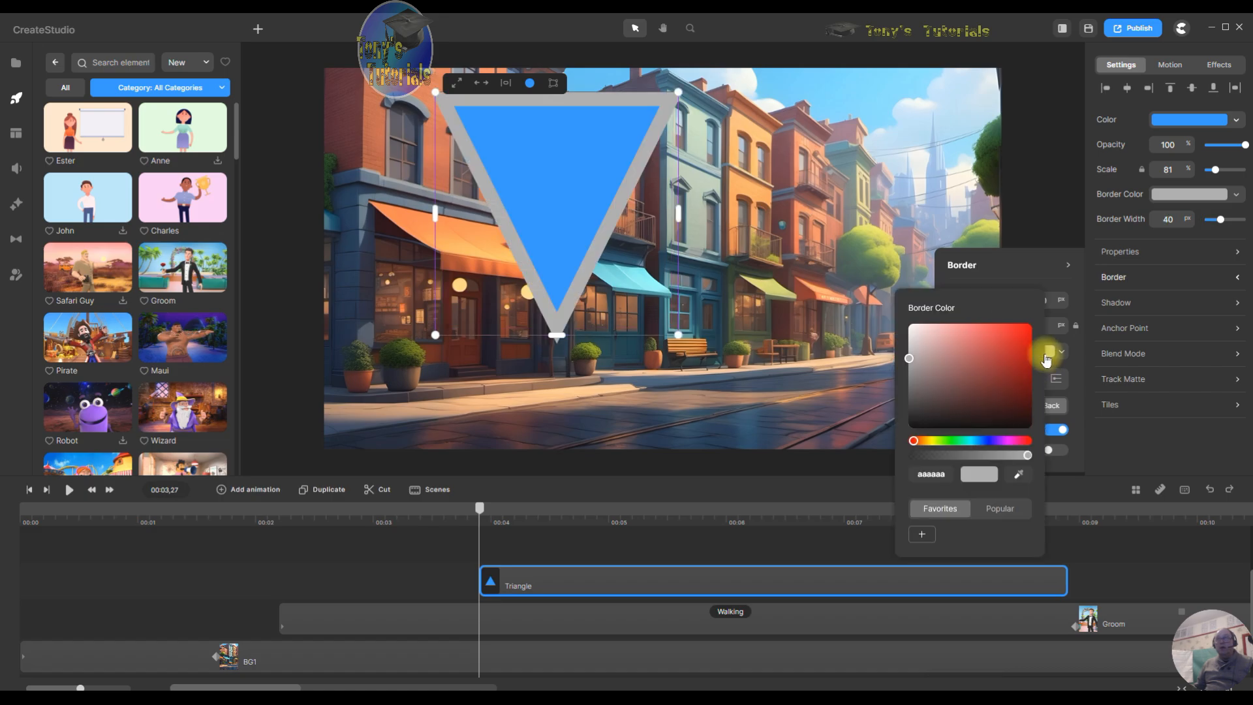
left_click_drag(1012, 374, 1021, 327)
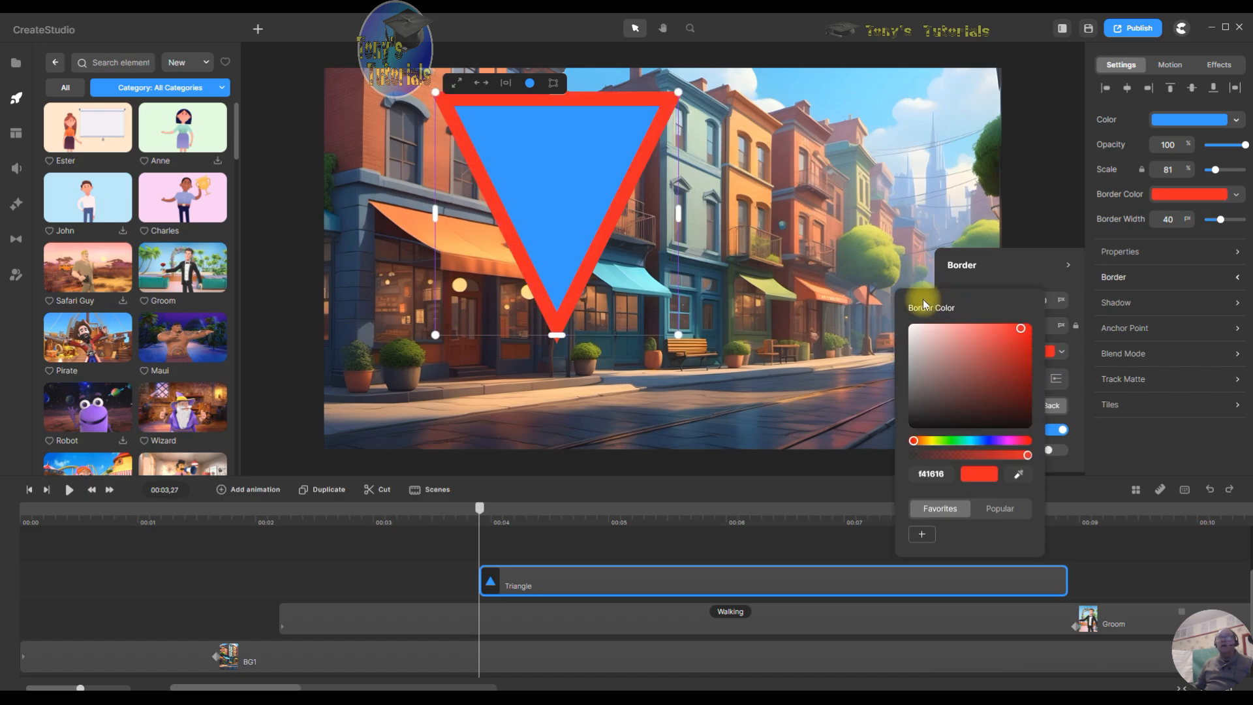
left_click(1208, 124)
left_click(1219, 120)
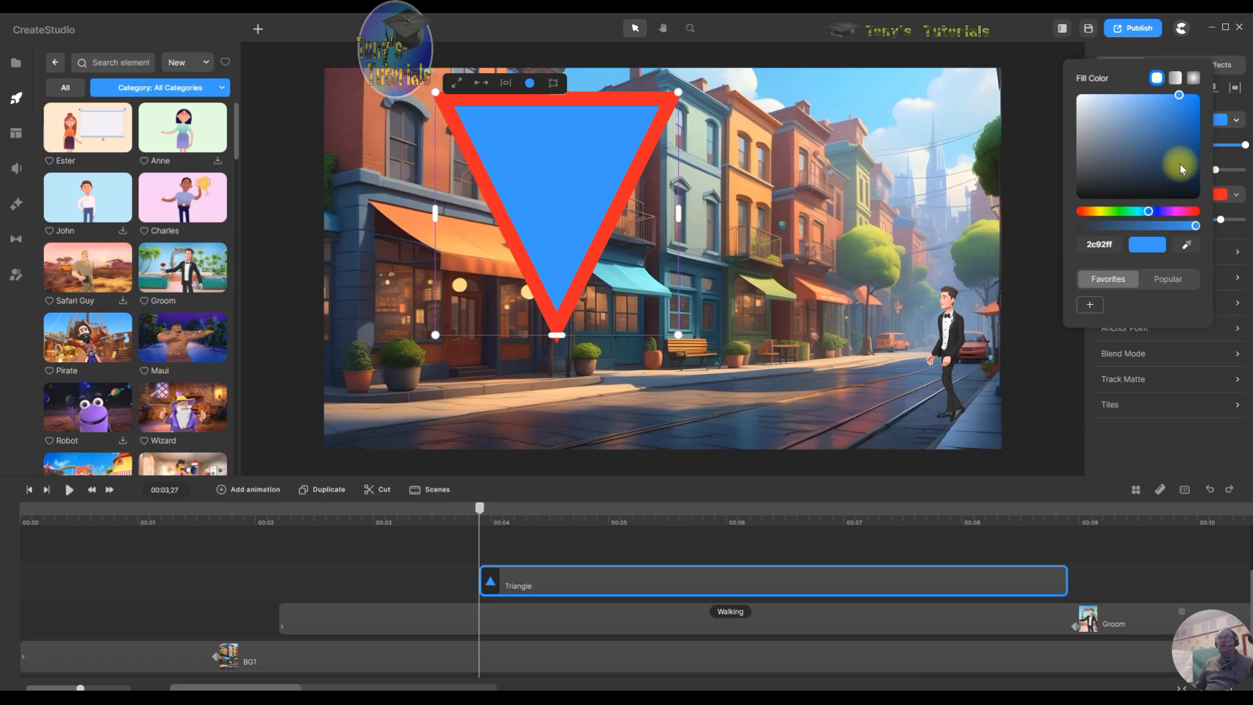
left_click(1079, 104)
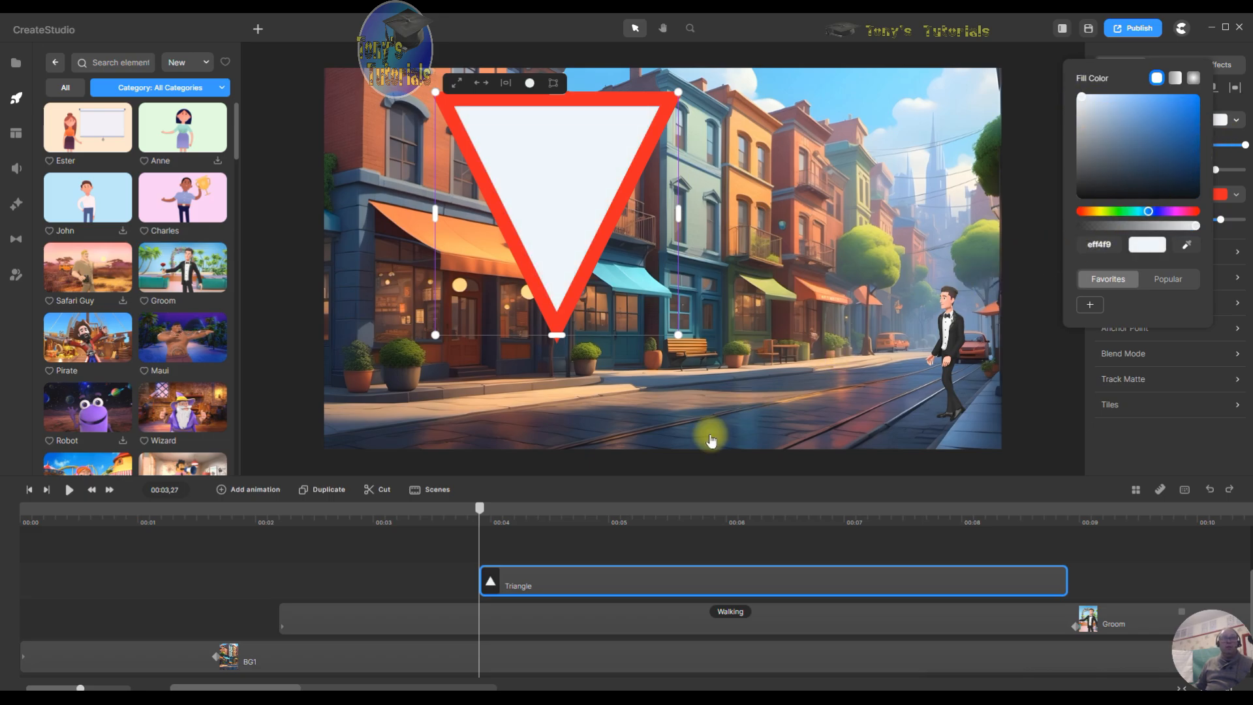
- Move the triangle to the scene's upper-left corner and shift its clip to start together with the Groom clip
left_click_drag(780, 579, 613, 574)
left_click_drag(551, 212, 474, 200)
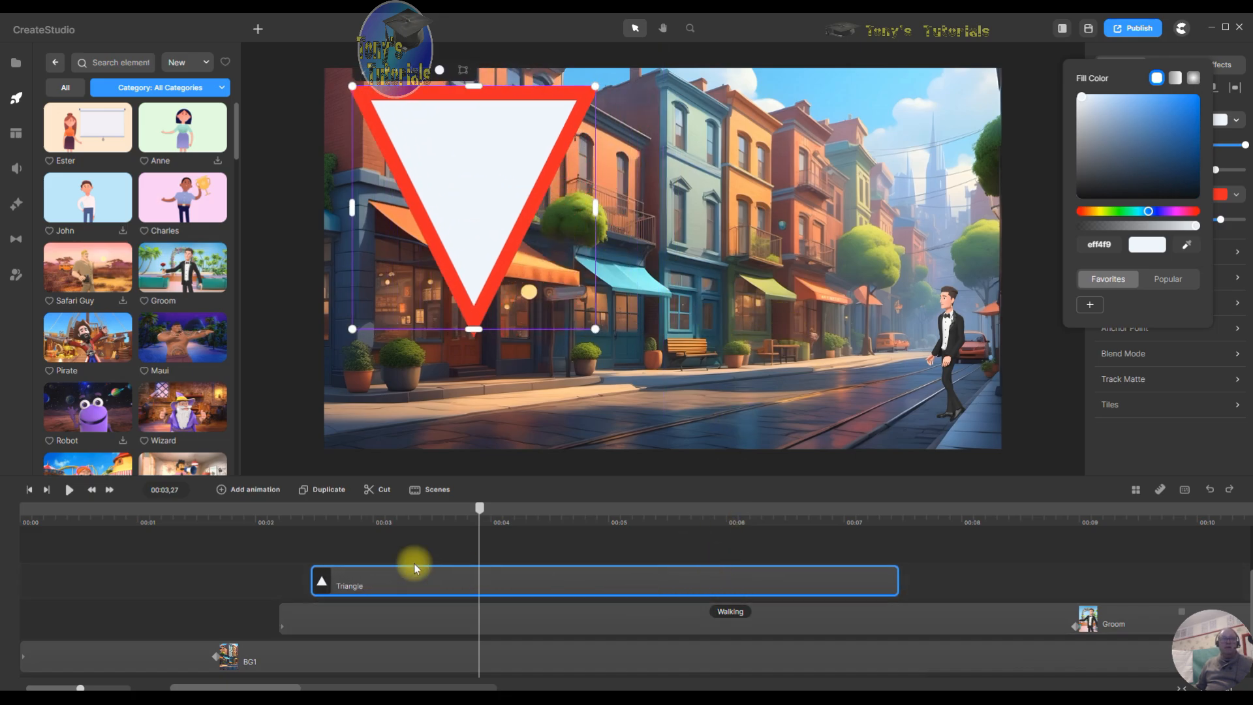
left_click_drag(444, 582, 410, 583)
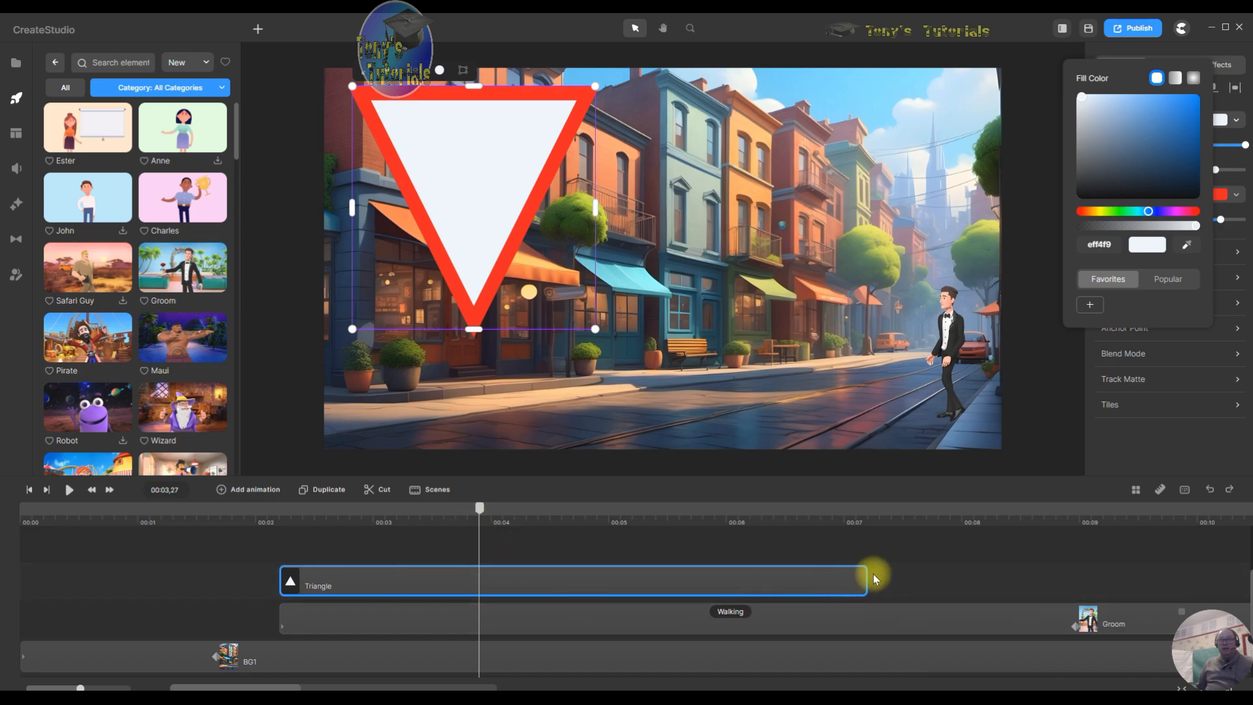
- Extend the Triangle clip so it ends together with the Groom's Dancing action
left_click_drag(864, 577, 1247, 563)
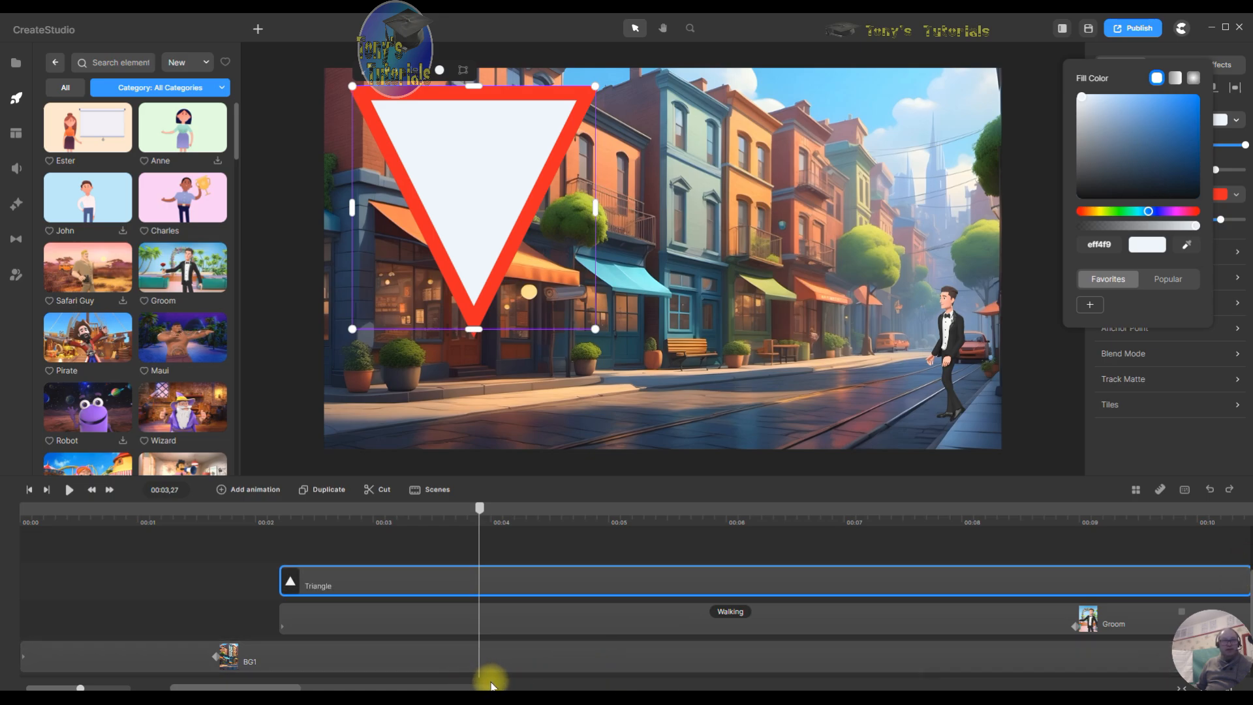
left_click(294, 686)
left_click_drag(294, 689, 322, 687)
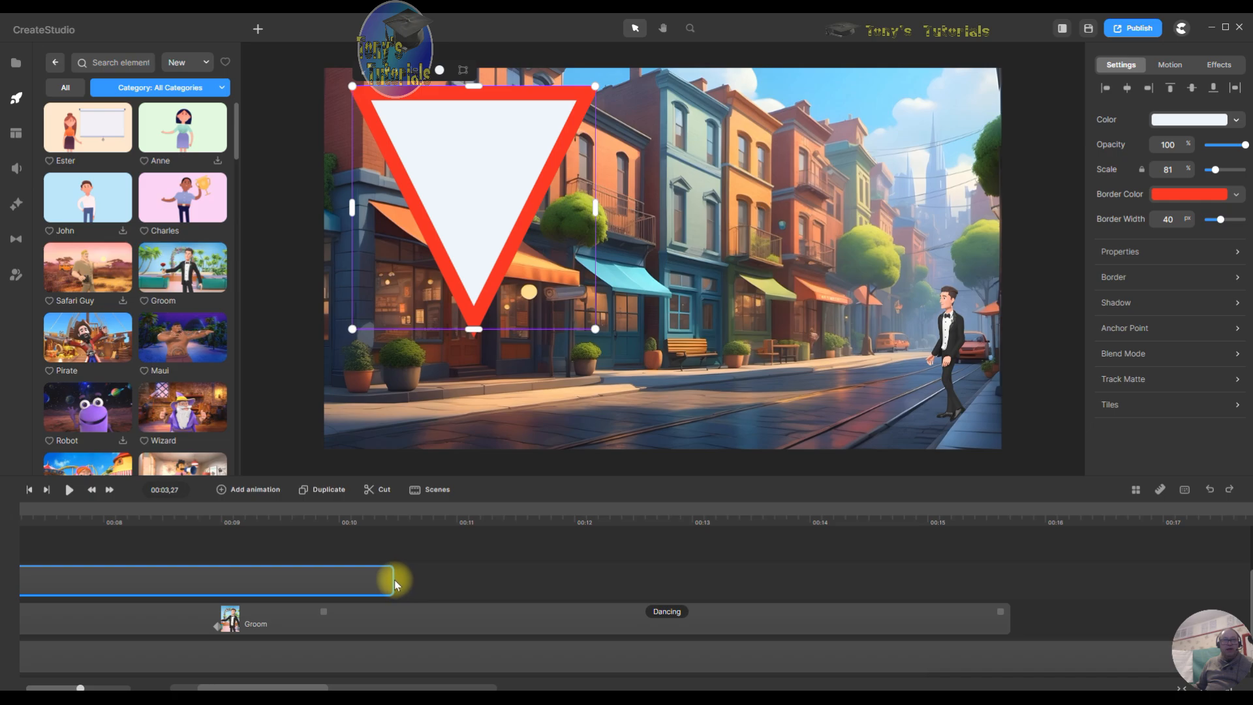
left_click_drag(394, 580, 1002, 584)
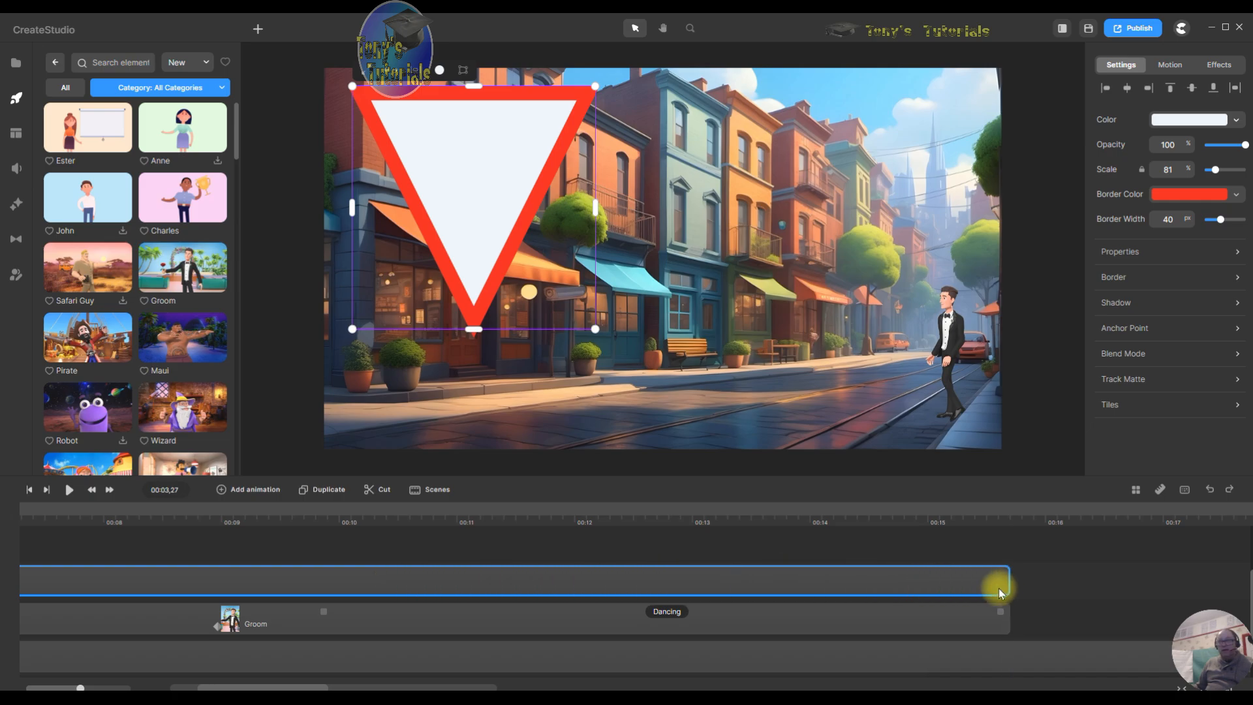
left_click_drag(291, 687, 263, 686)
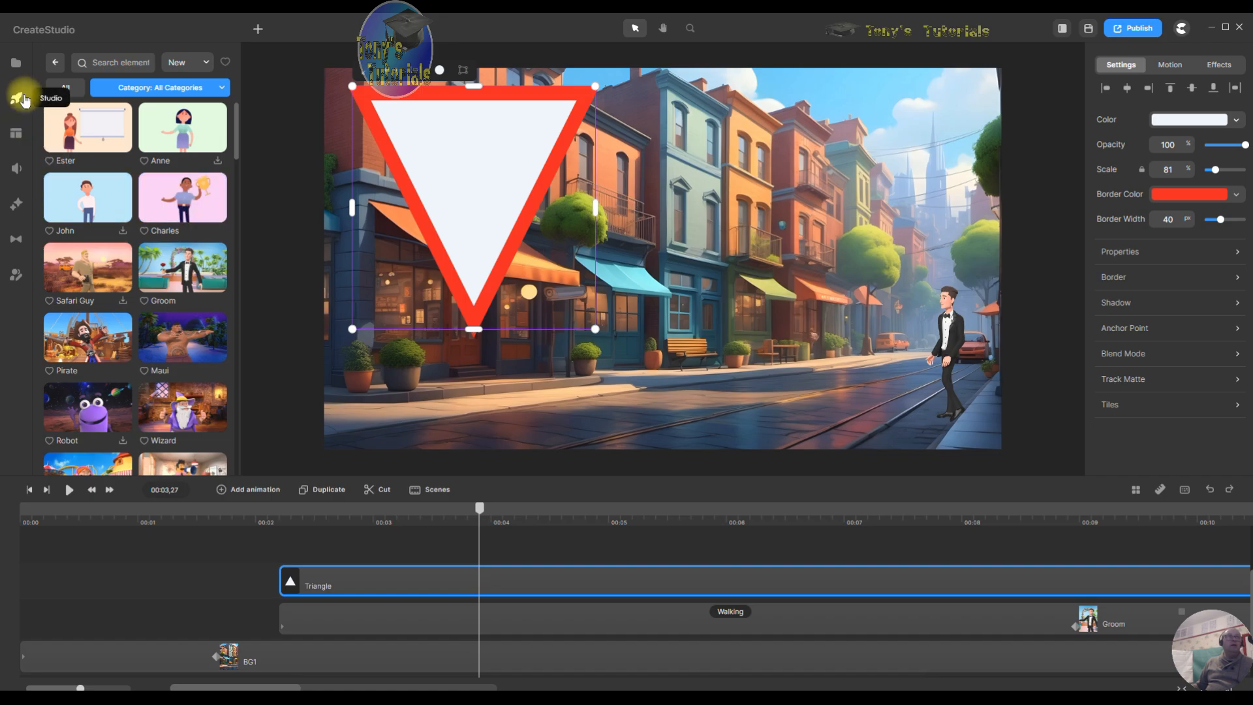
- Add a text element at 00:03,27 reading "Warning"
left_click(260, 34)
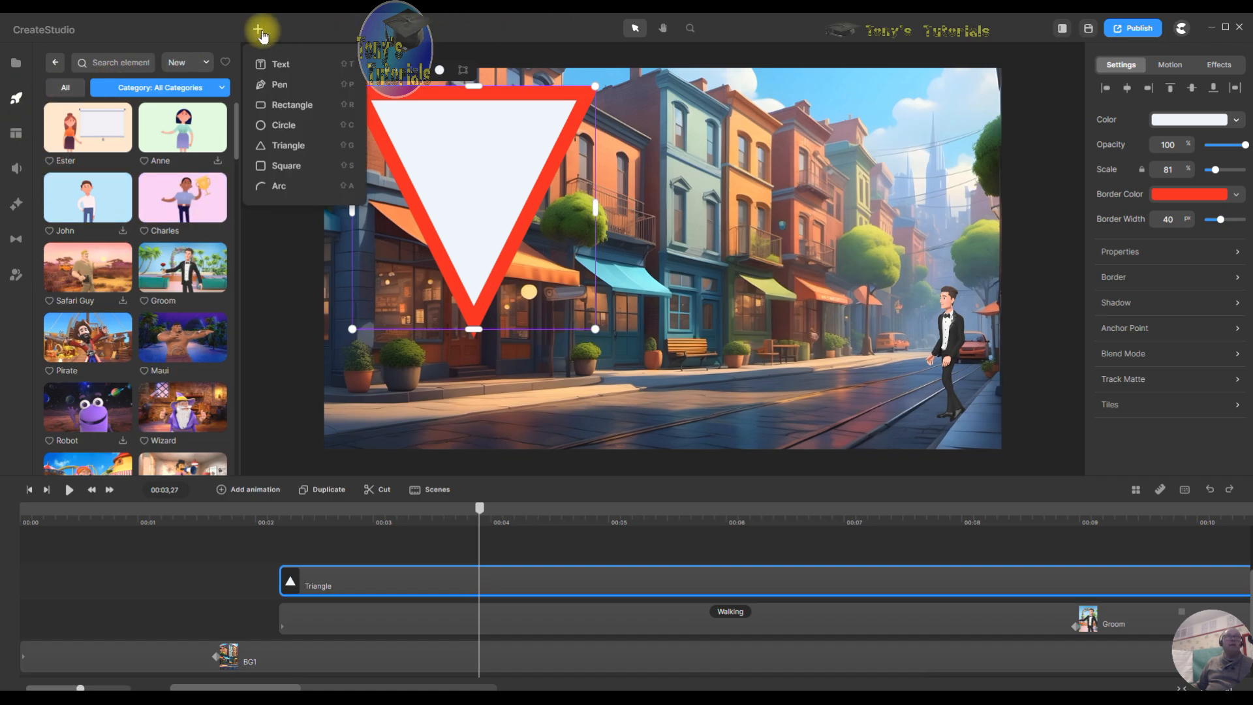
left_click(281, 65)
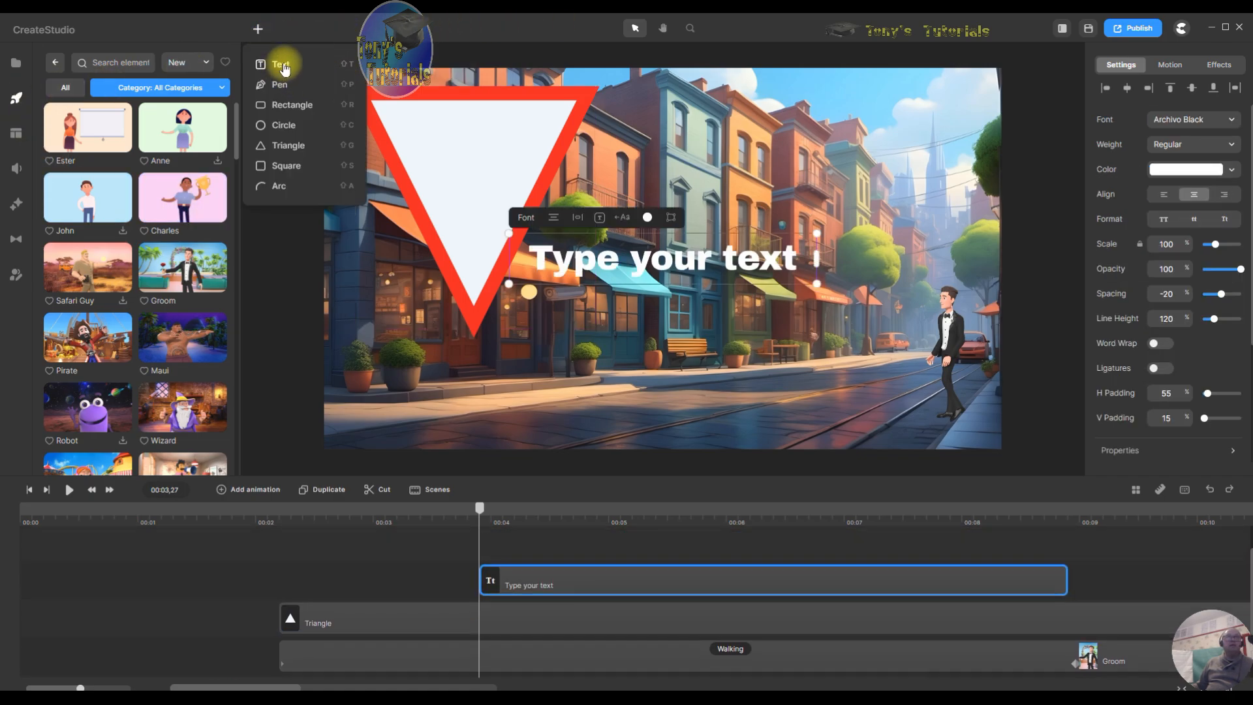
left_click(725, 256)
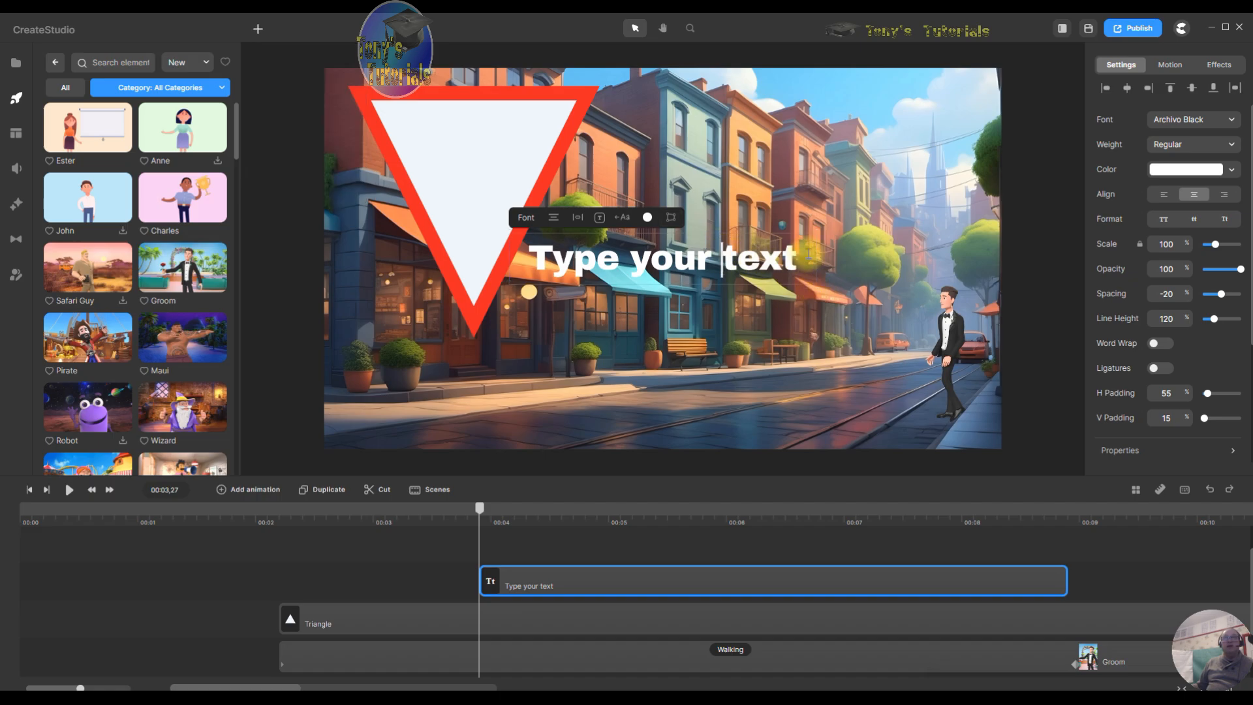
key("ctrl+a")
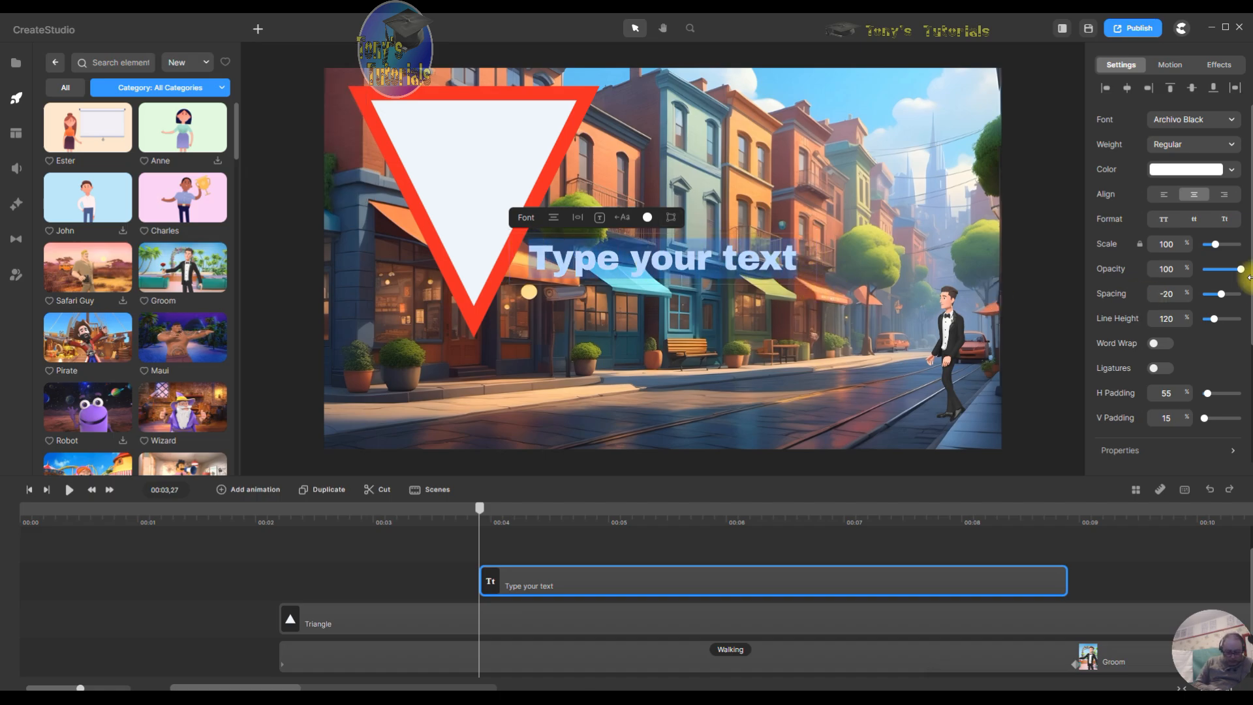
type("War")
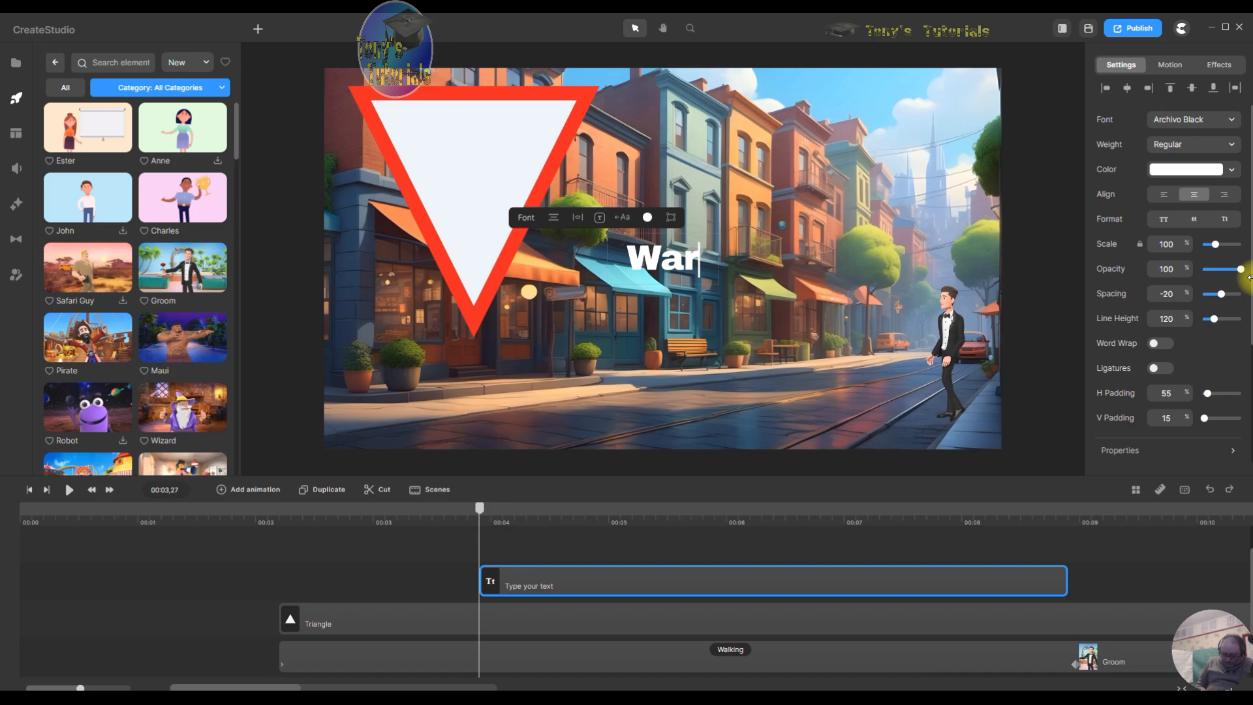
type("ning")
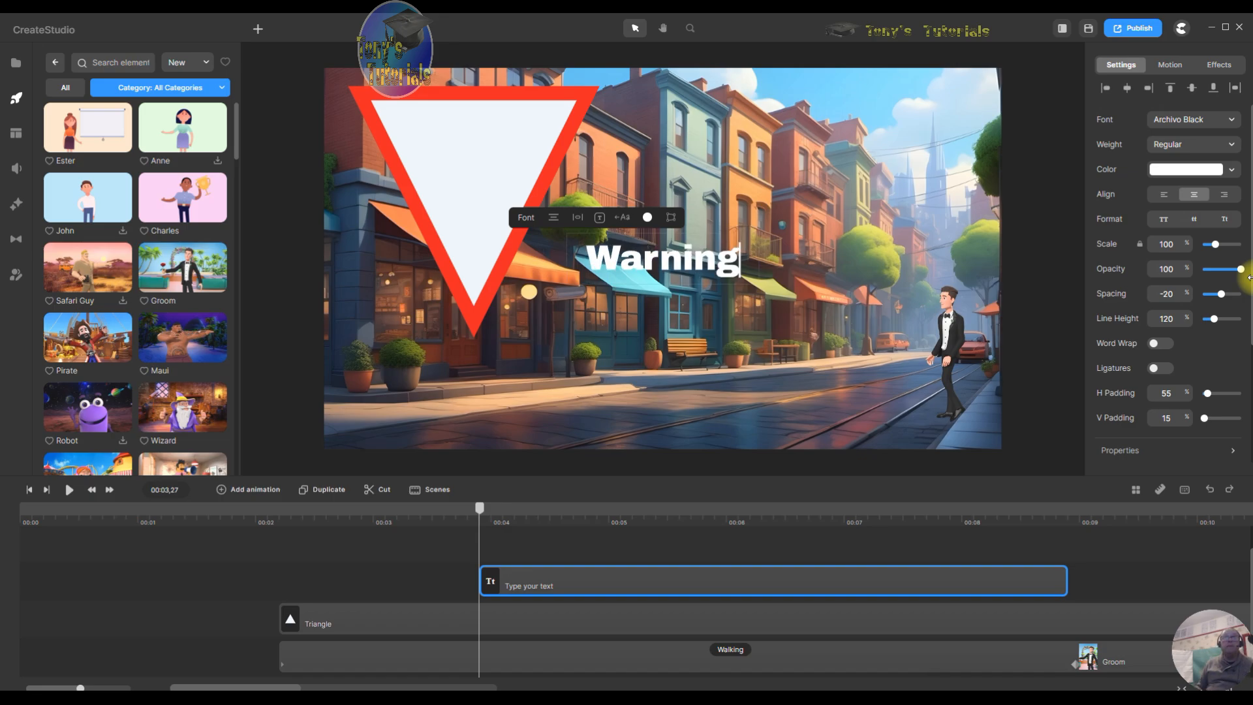
- Color the "Warning" text near-black (070303) and place it inside the wide upper part of the triangle sign
left_click(1197, 176)
left_click(1122, 243)
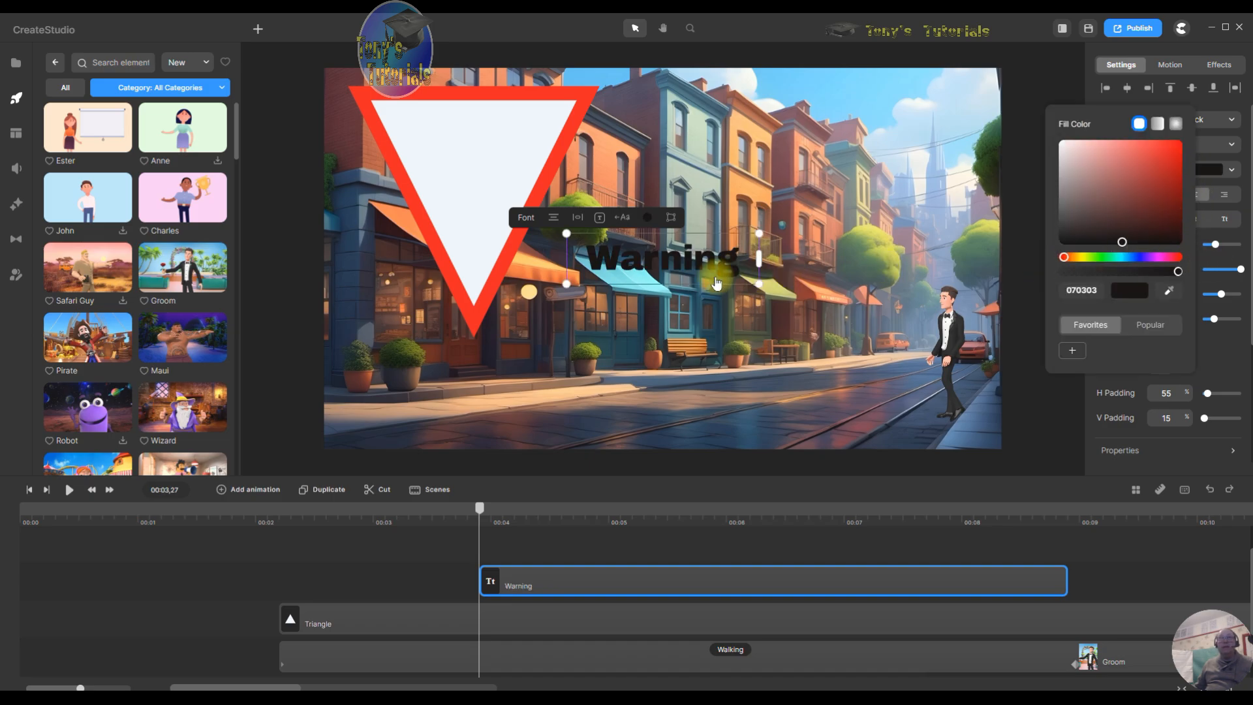
left_click_drag(710, 274, 517, 133)
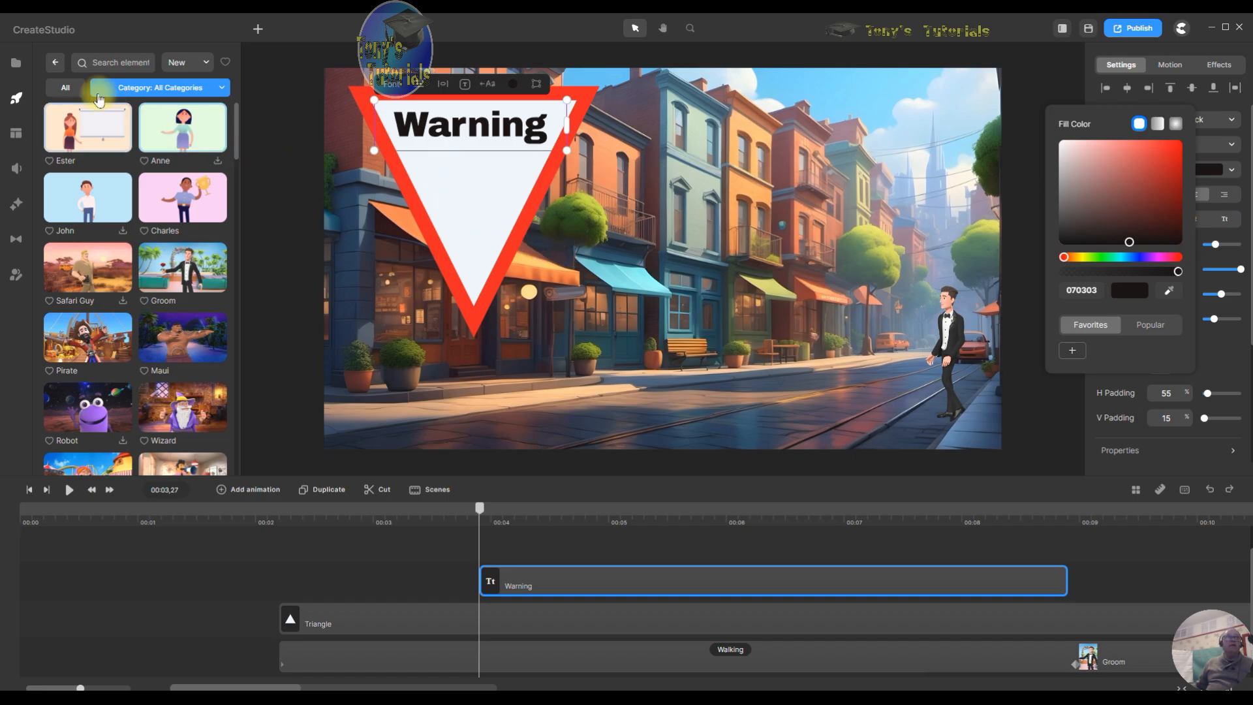
- Add a second text element at 00:03,27 containing only an exclamation mark "!"
left_click(261, 31)
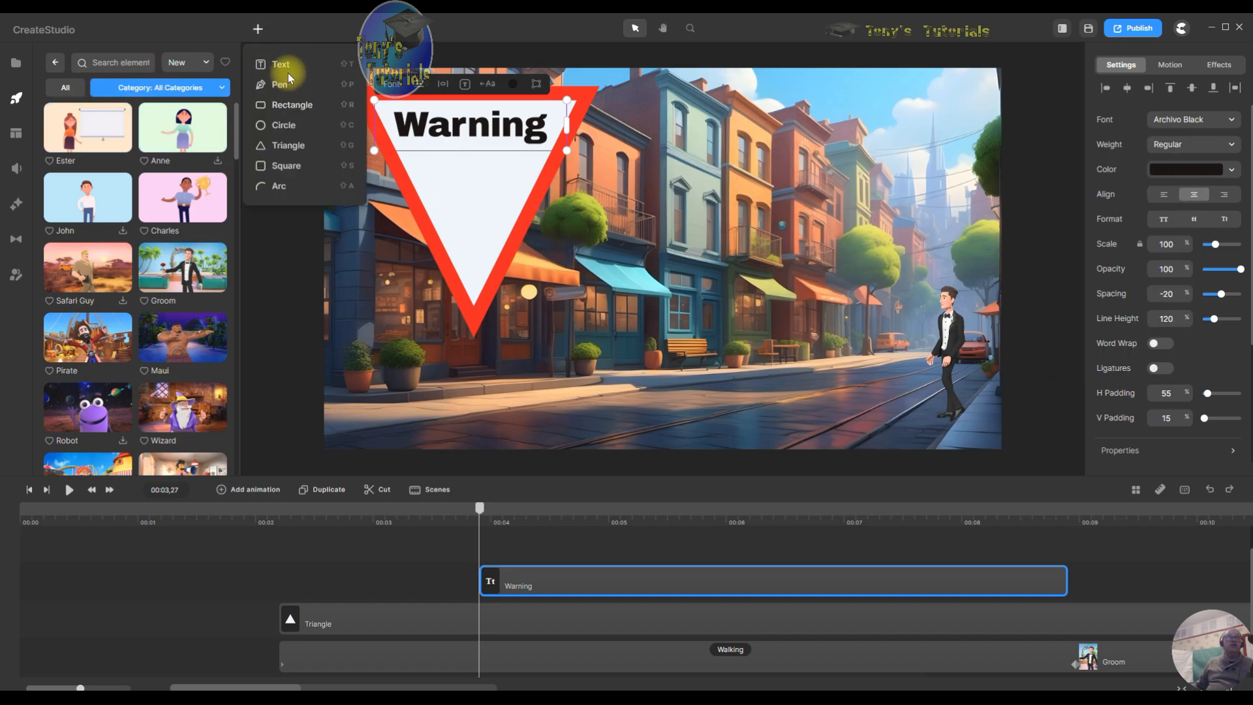
left_click(286, 67)
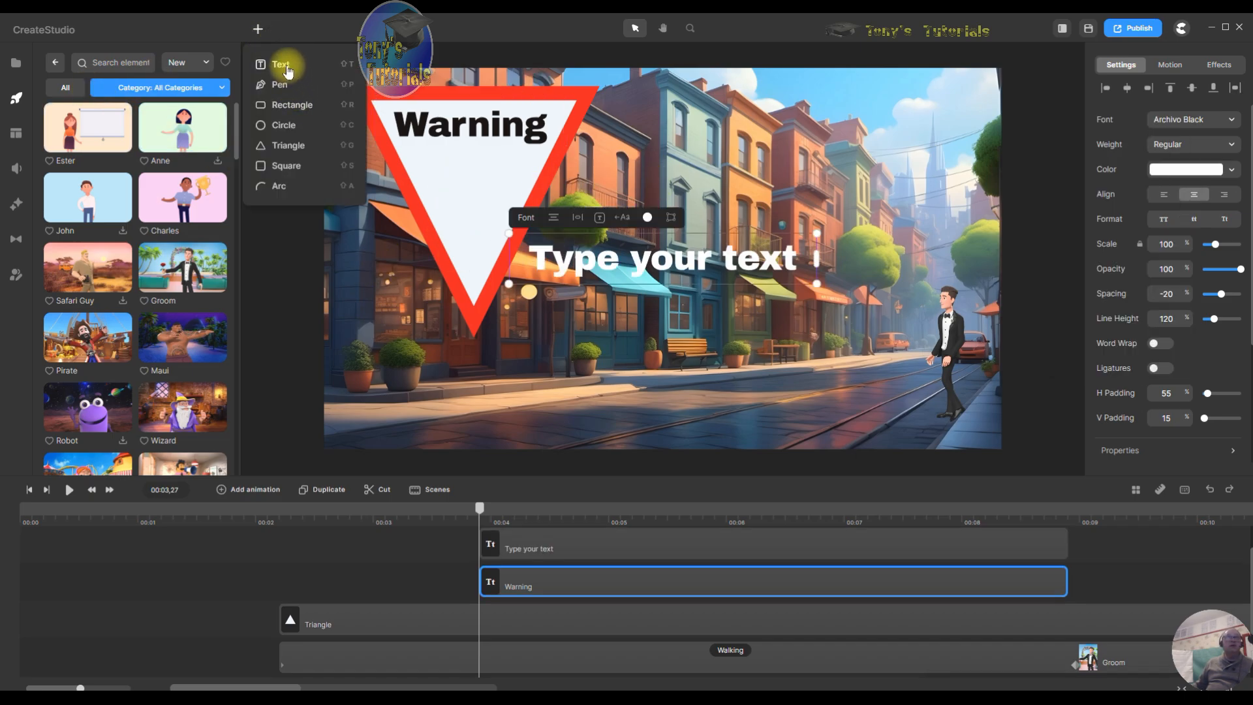
double_click(788, 255)
left_click_drag(801, 261, 525, 255)
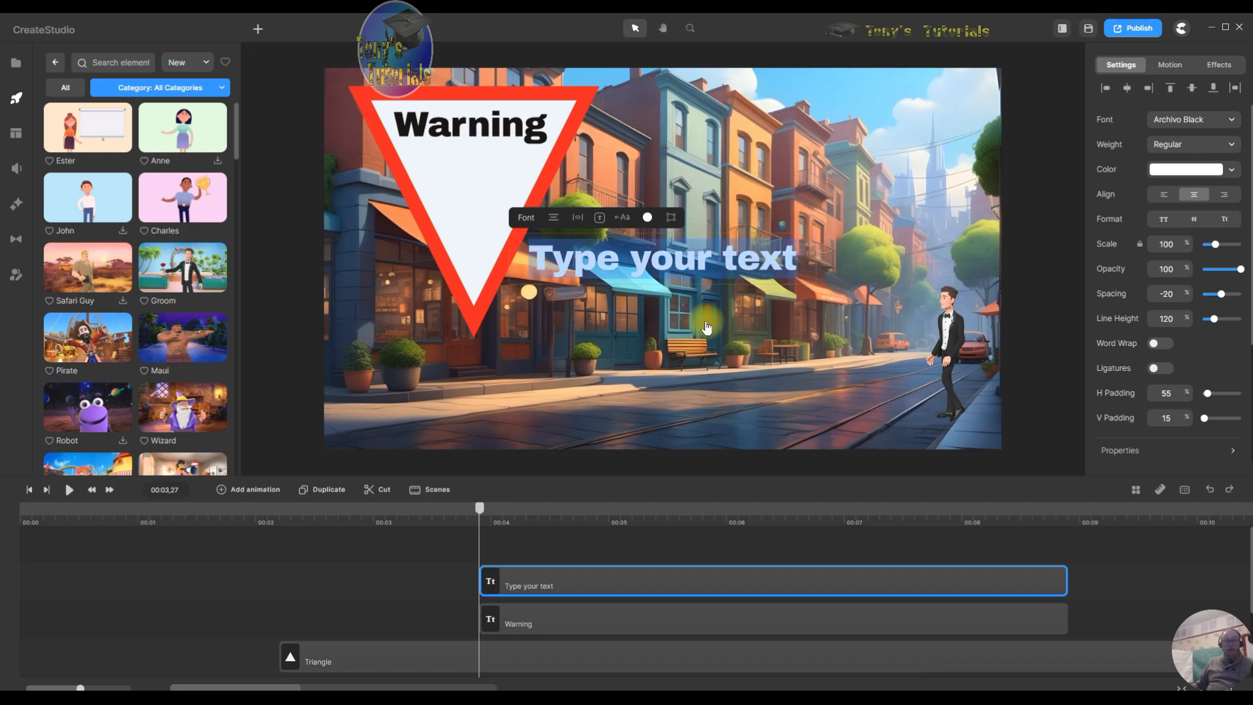
type("!")
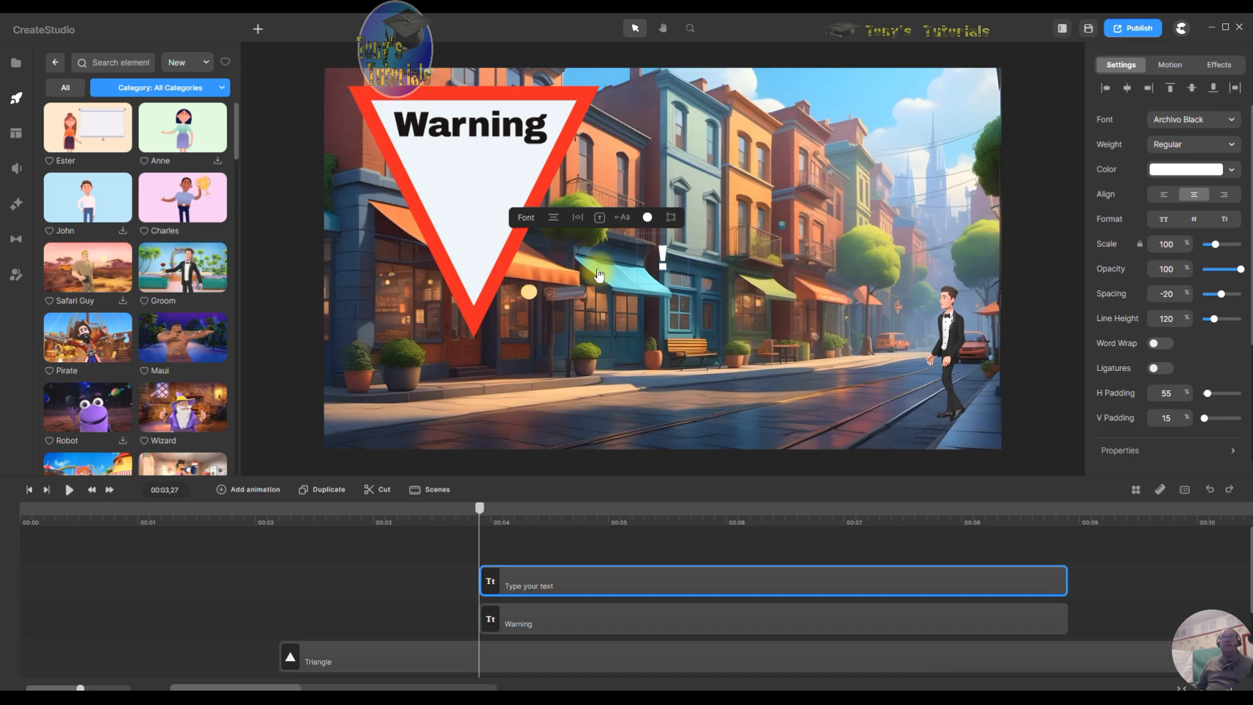
- Color the exclamation mark near-black (0c0a0a) and place it inside the triangle below the "Warning" text
left_click(1195, 180)
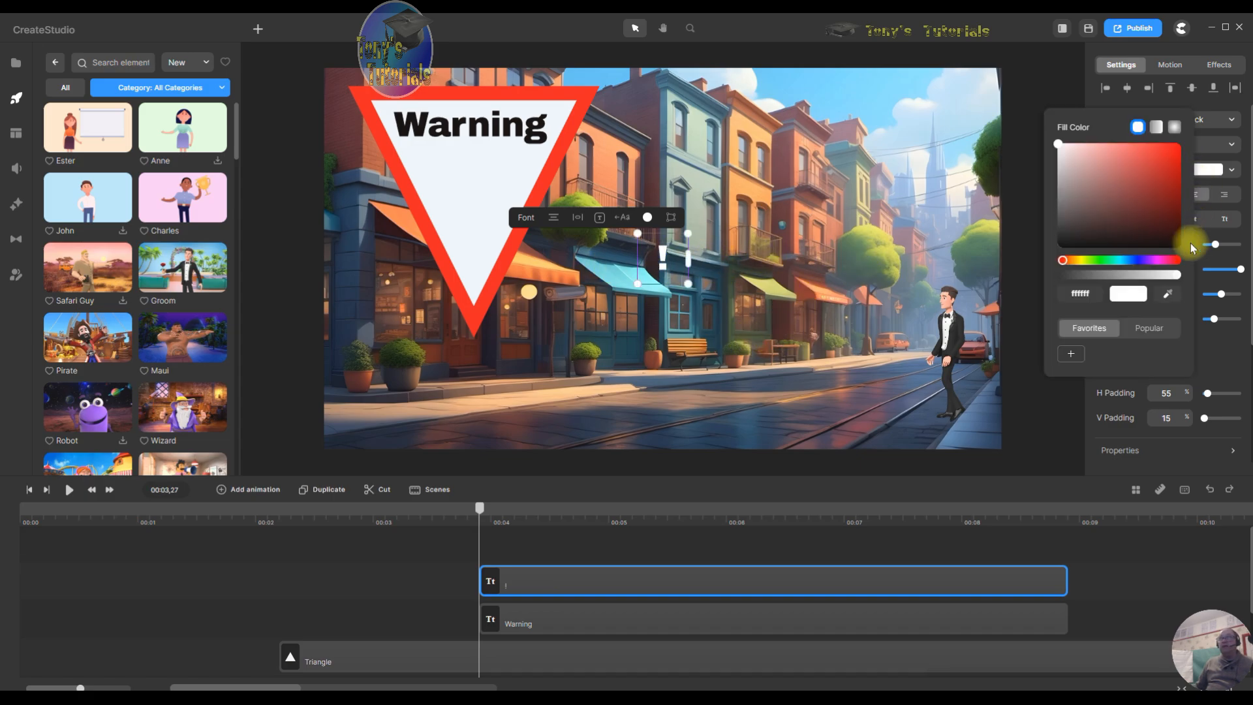
left_click(1078, 242)
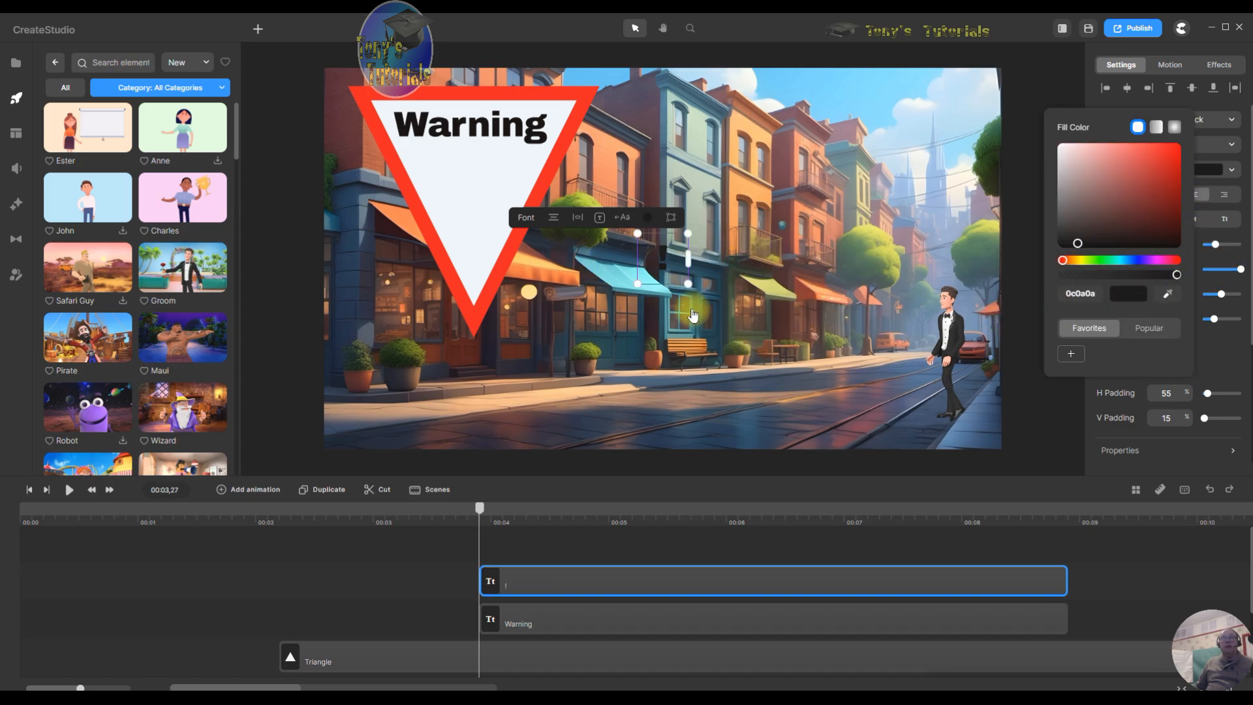
left_click_drag(665, 269, 477, 195)
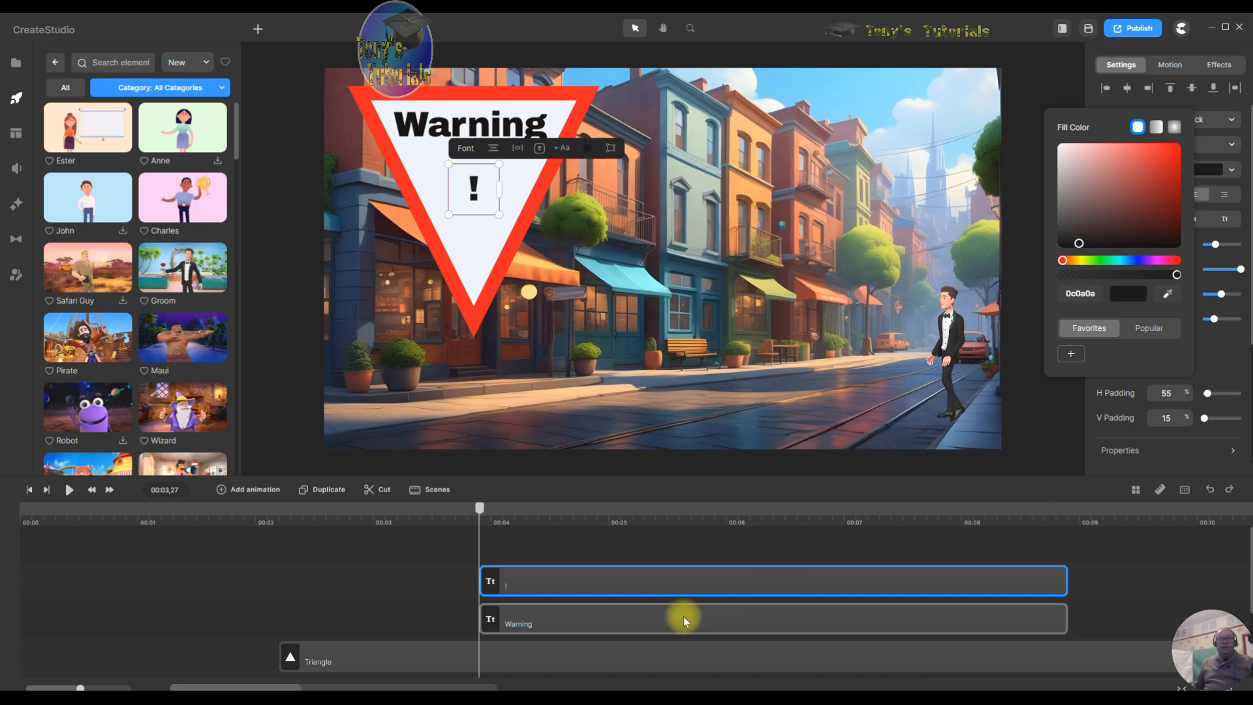
- Move the "Warning" and "!" text clips so both start together with the Triangle clip, shortly after 00:02
left_click(700, 617)
left_click_drag(653, 628, 467, 625)
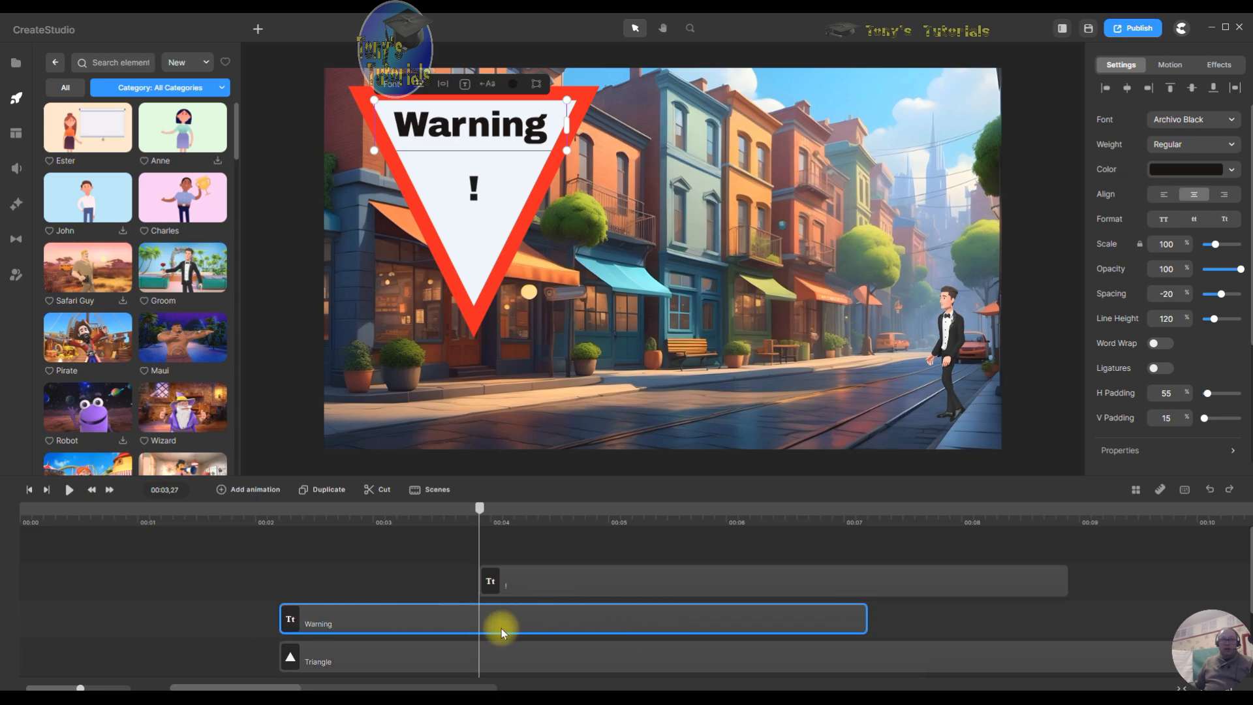
left_click_drag(879, 585, 687, 579)
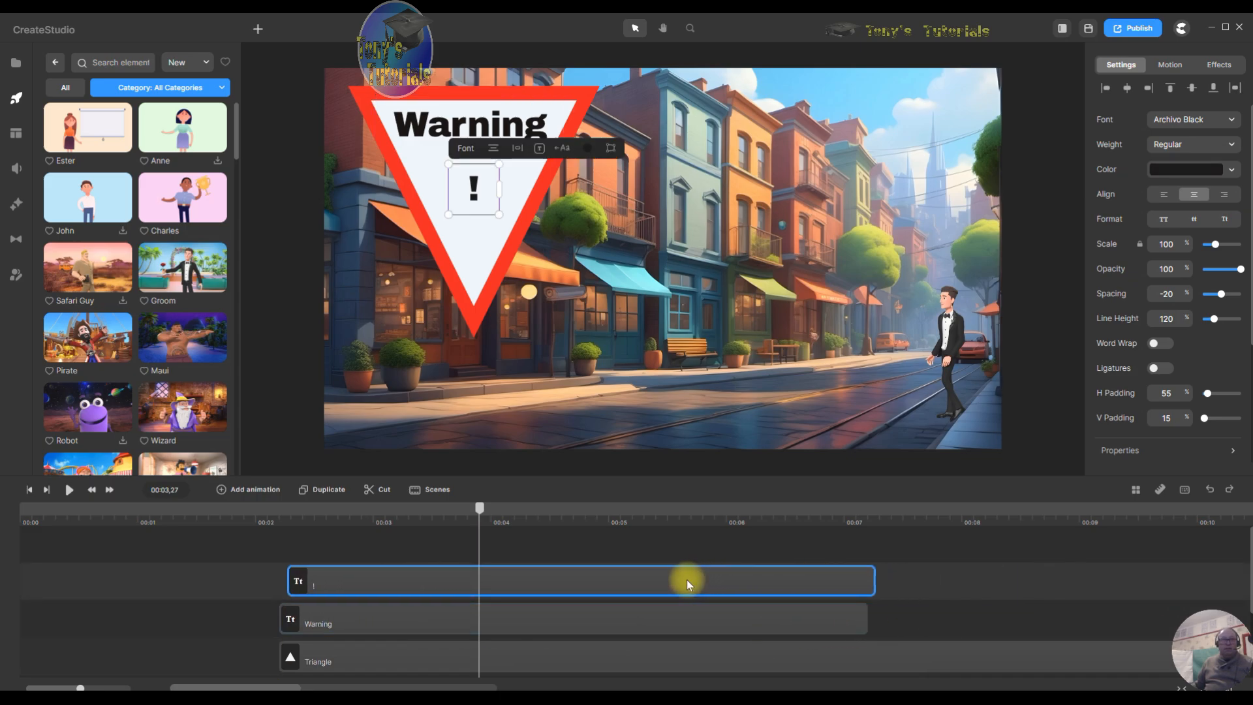
- Extend the "Warning" and "!" text clips so both end together with the Triangle clip
left_click_drag(868, 622, 1224, 620)
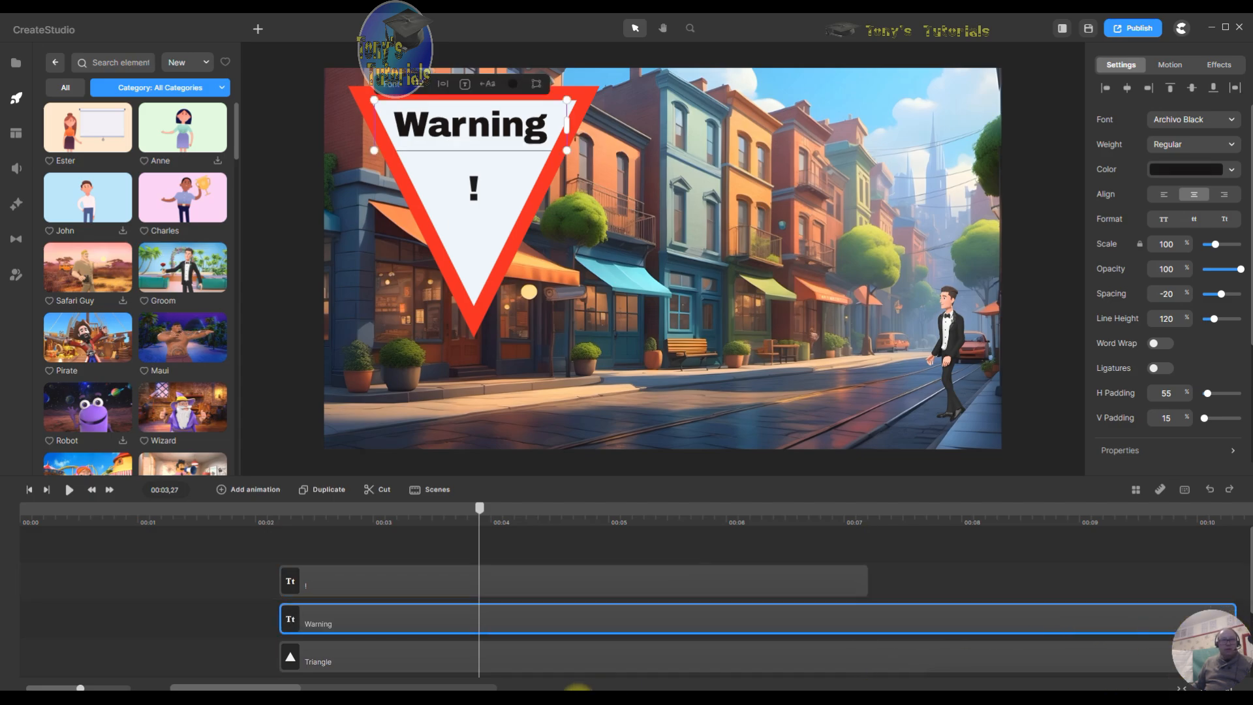
left_click_drag(286, 686, 315, 688)
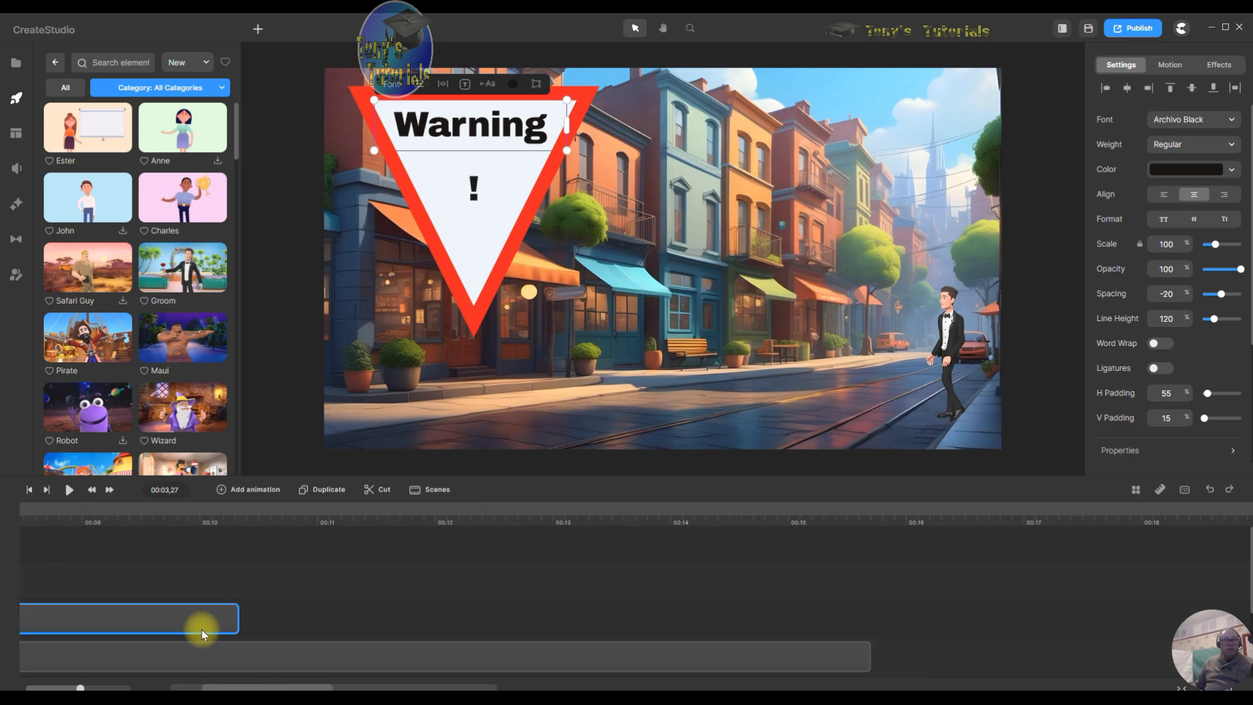
left_click_drag(238, 618, 871, 624)
left_click_drag(319, 689, 296, 687)
left_click_drag(526, 577, 1248, 597)
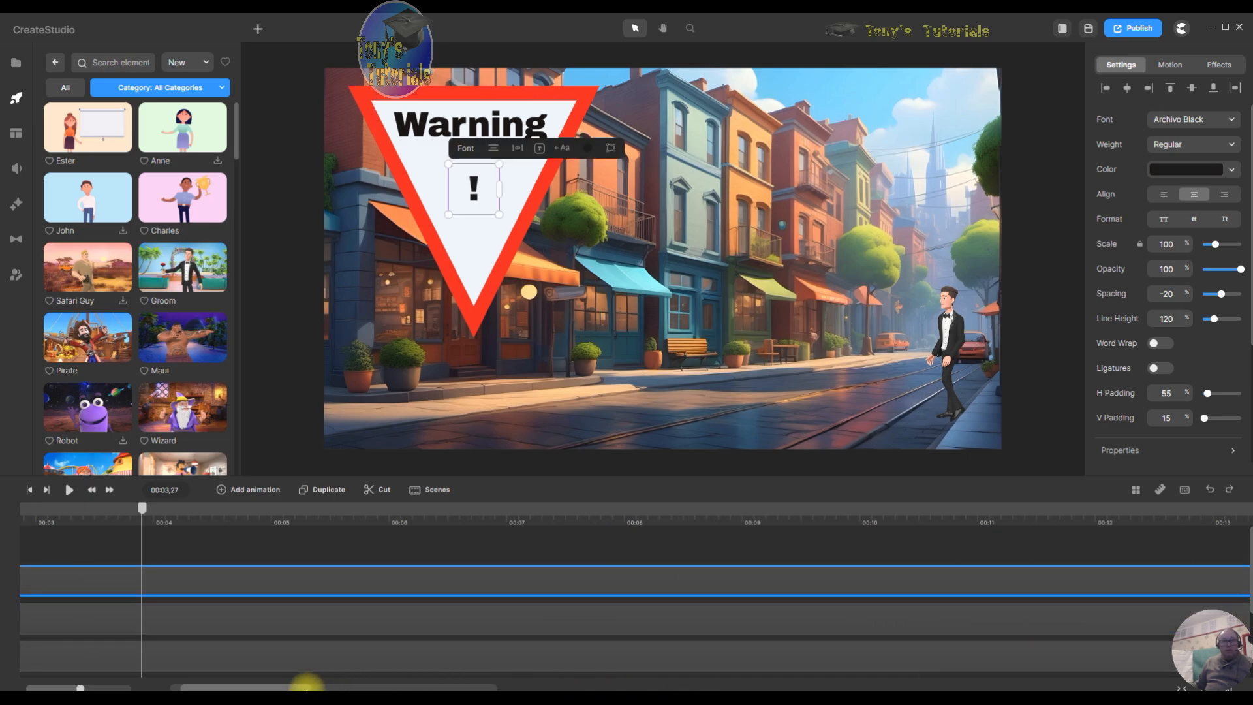
left_click_drag(311, 686, 338, 685)
left_click_drag(477, 577, 745, 591)
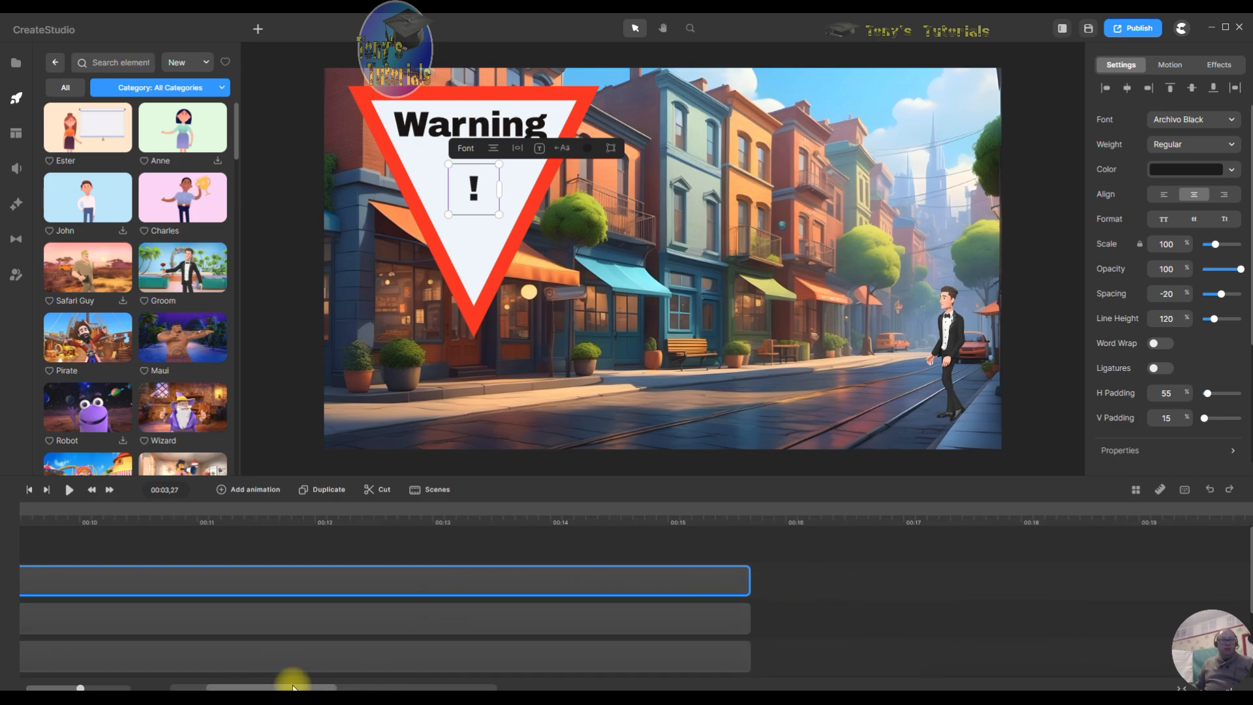
- Select the "!", "Warning" and Triangle clips together and group them
left_click_drag(294, 687, 255, 687)
left_click_drag(261, 578, 633, 656)
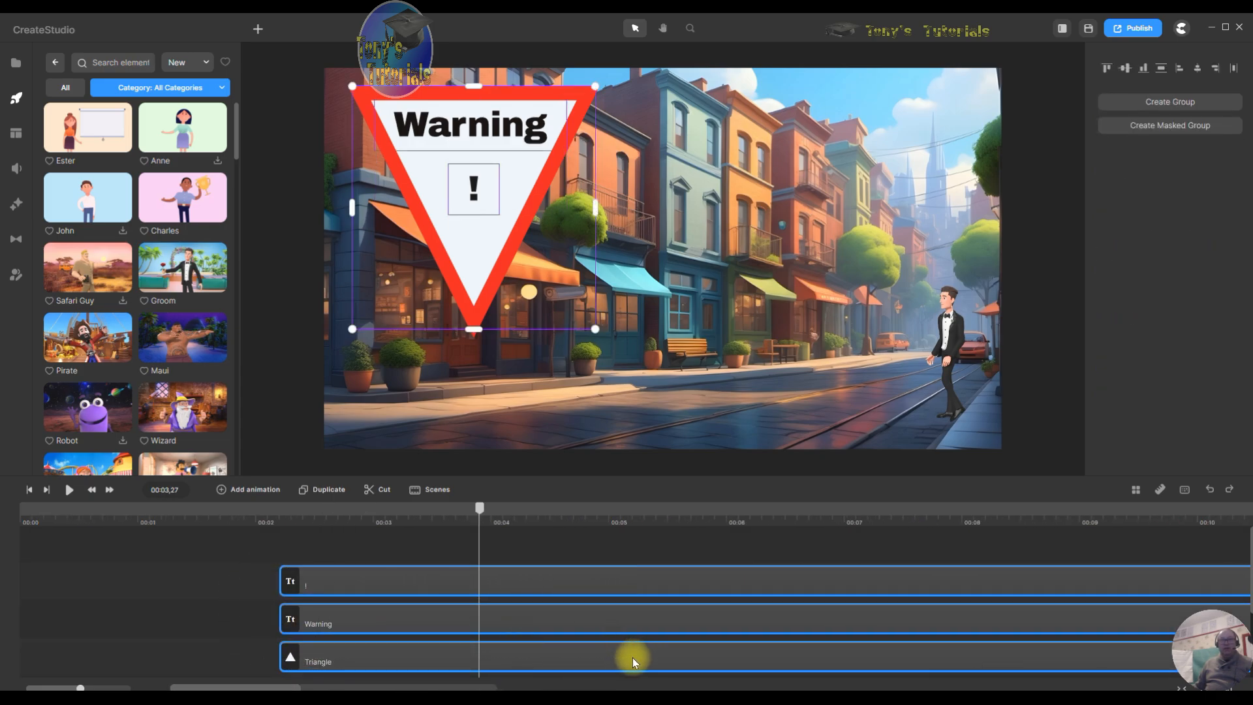
right_click(626, 577)
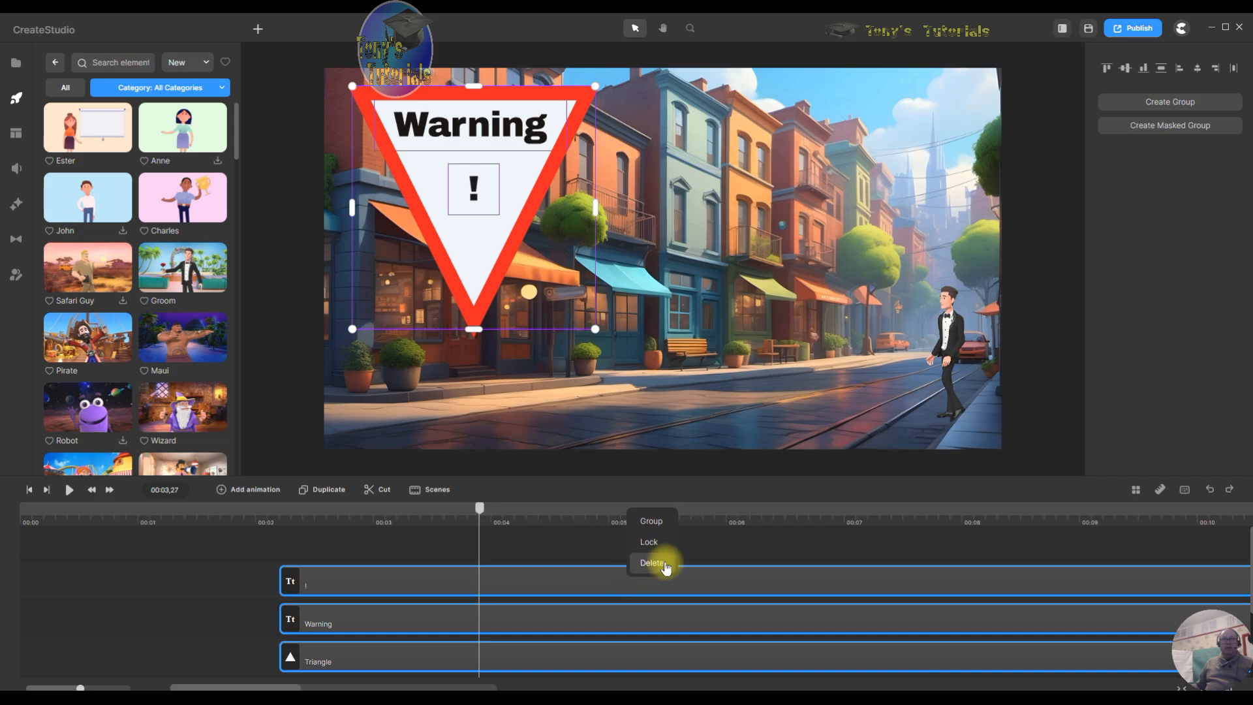
left_click(652, 522)
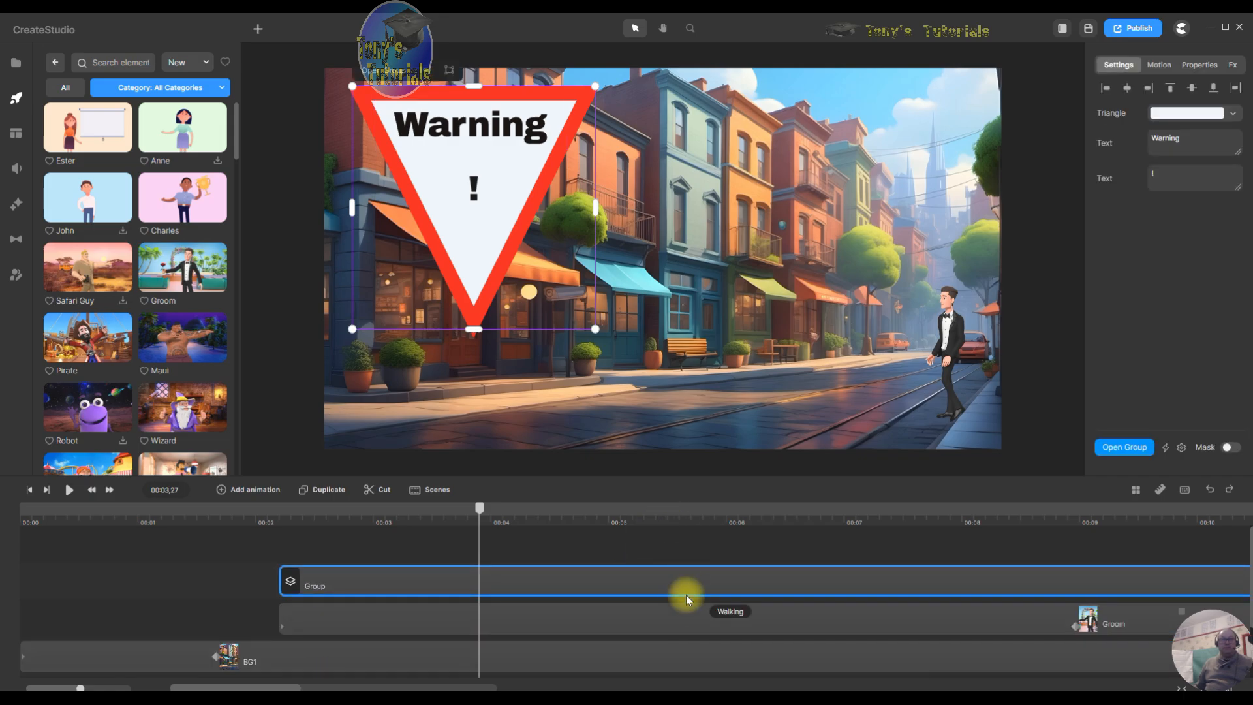
- Add a Linear animation to the sign group at 00:02,16, animating Position, Scale and Rotation
left_click_drag(457, 507, 318, 510)
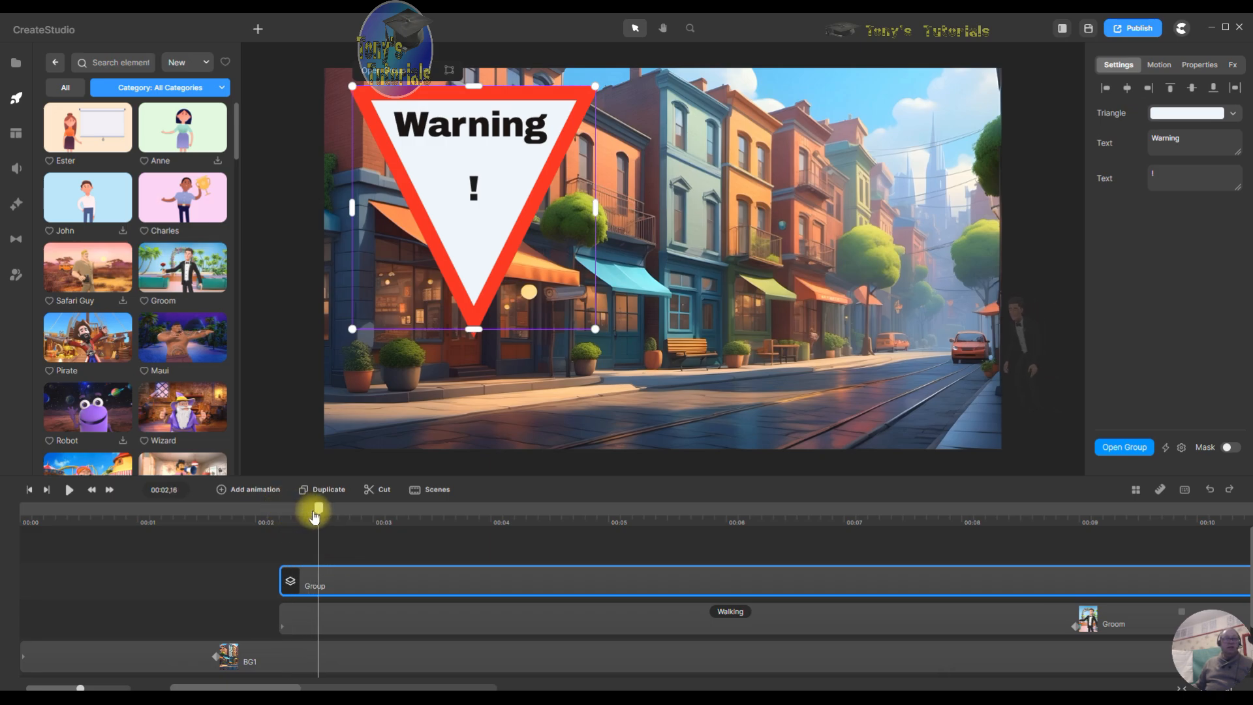
left_click(222, 490)
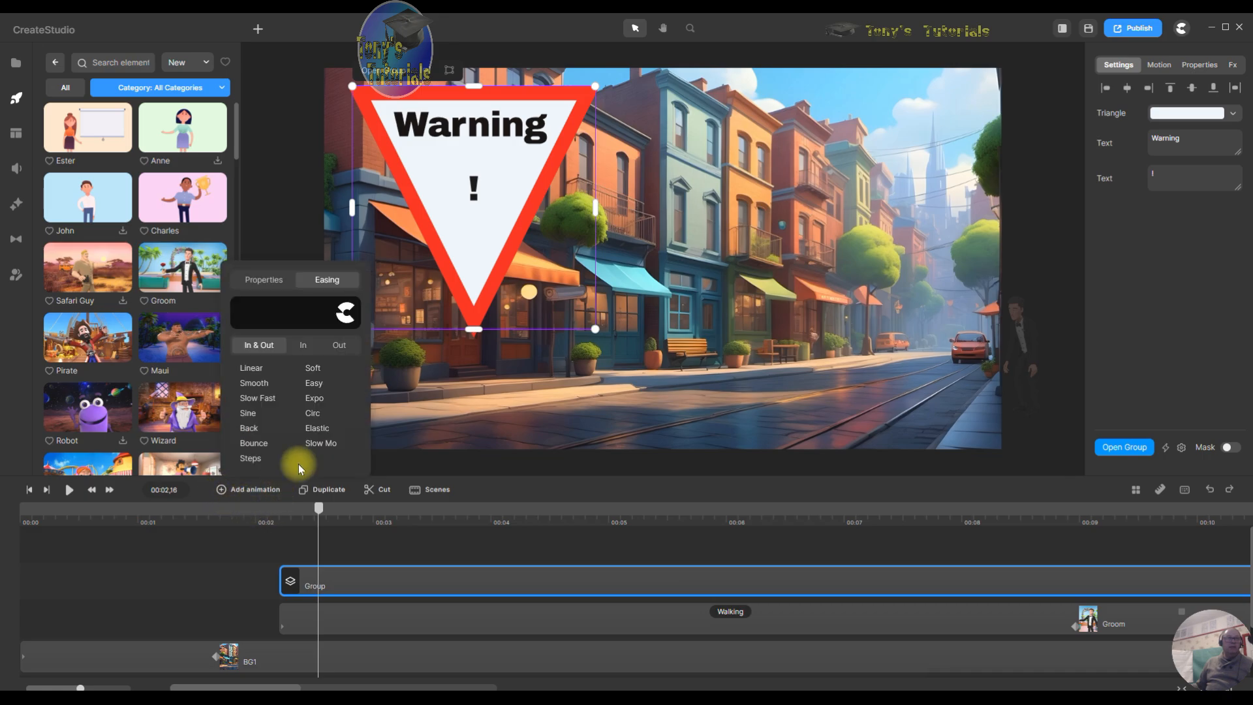
left_click(261, 368)
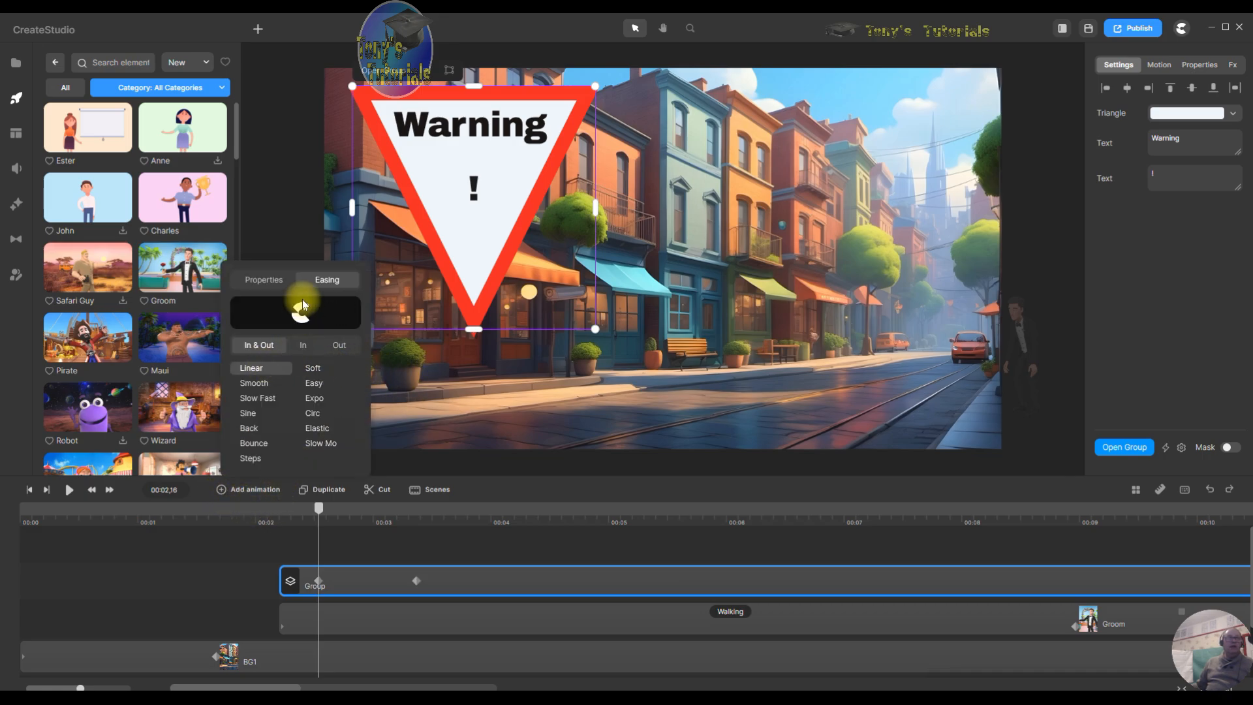
left_click(252, 277)
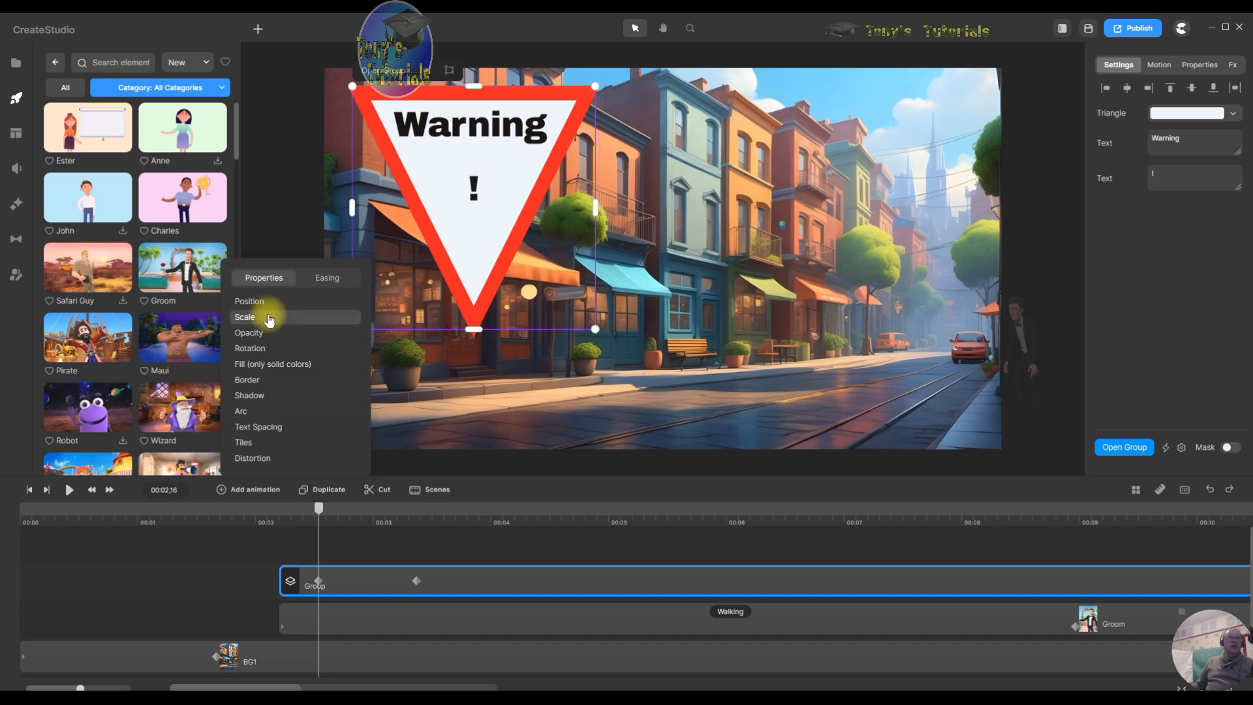
left_click(264, 303)
left_click(260, 318)
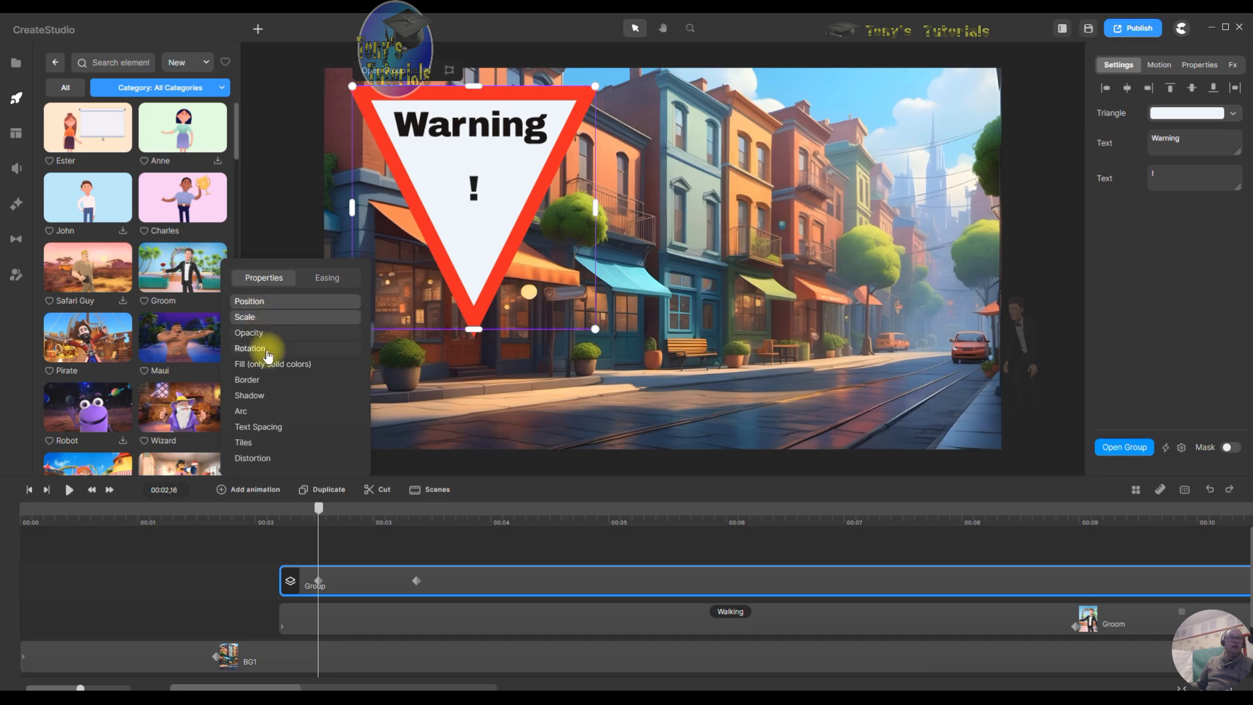
left_click(265, 349)
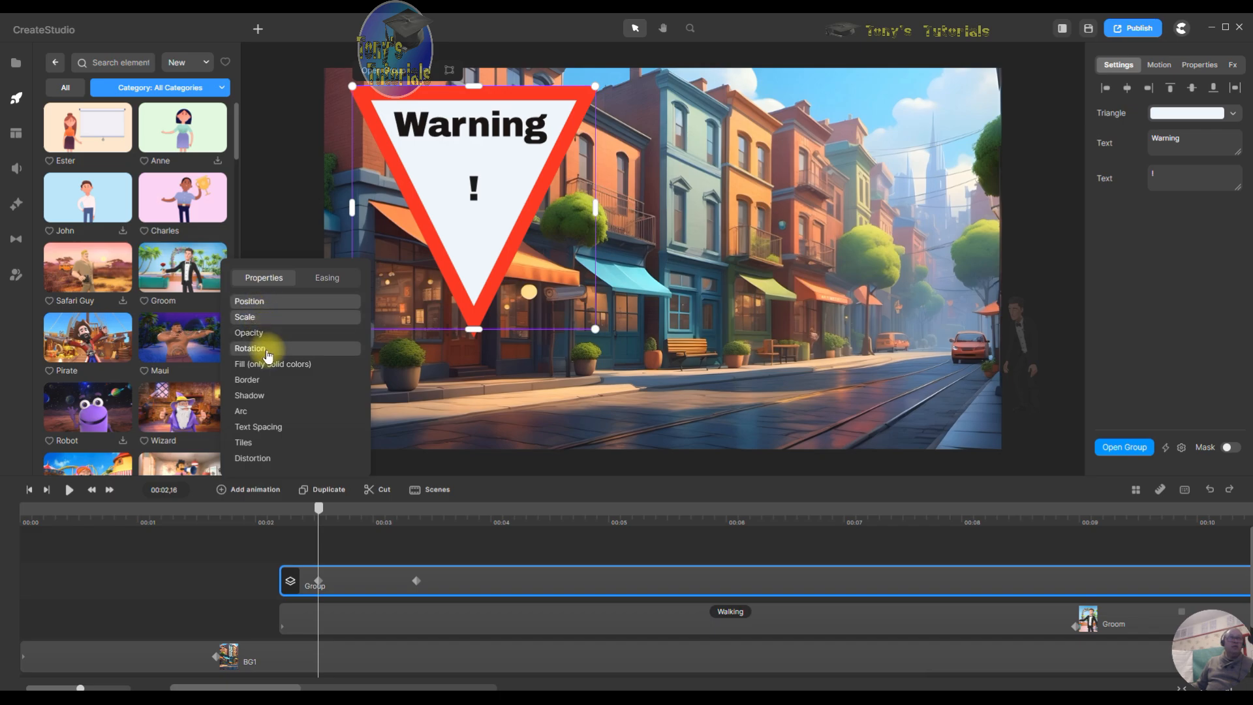
left_click(329, 277)
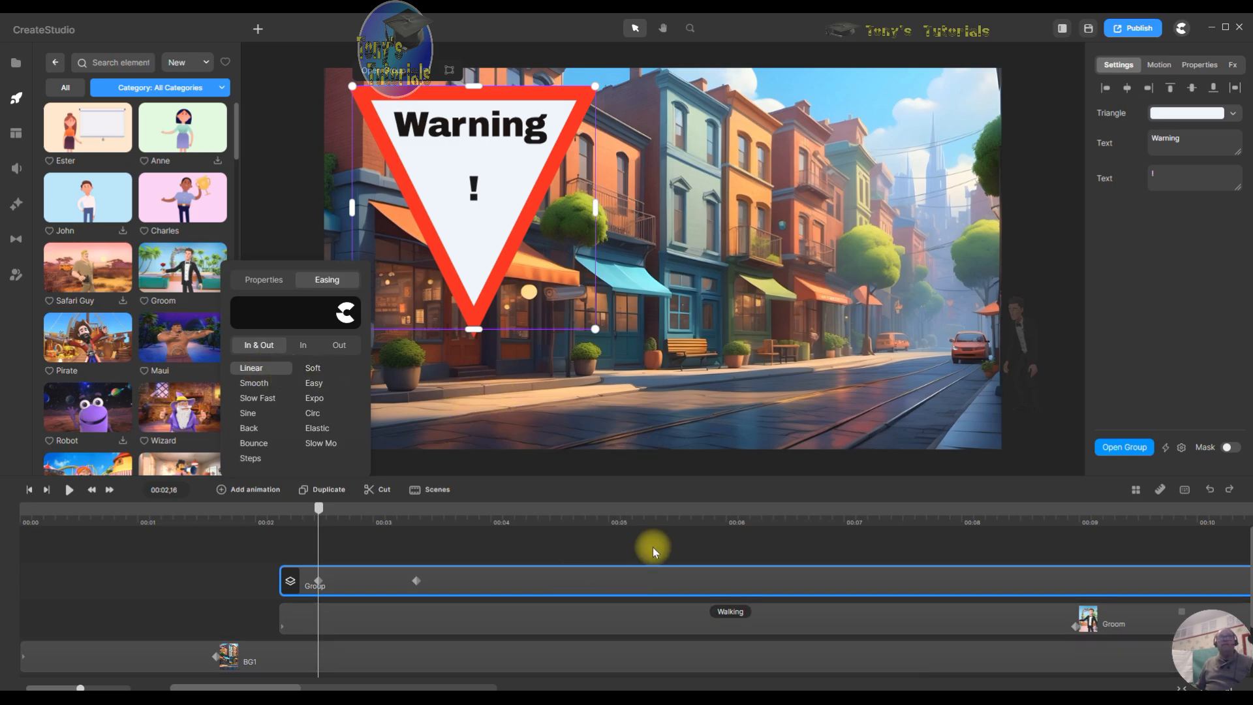
- At the group's end keyframe at 00:03,11, nudge the sign very slightly to the left
left_click(417, 582)
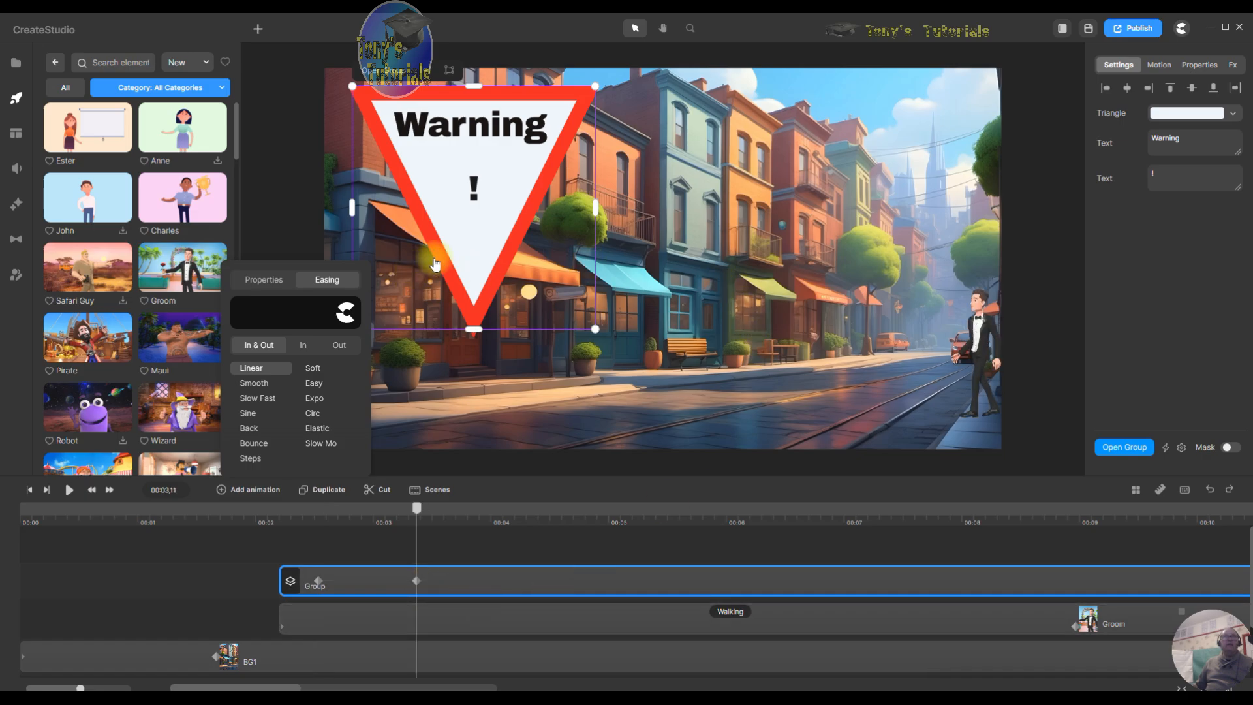
left_click(484, 245)
left_click_drag(488, 255, 485, 254)
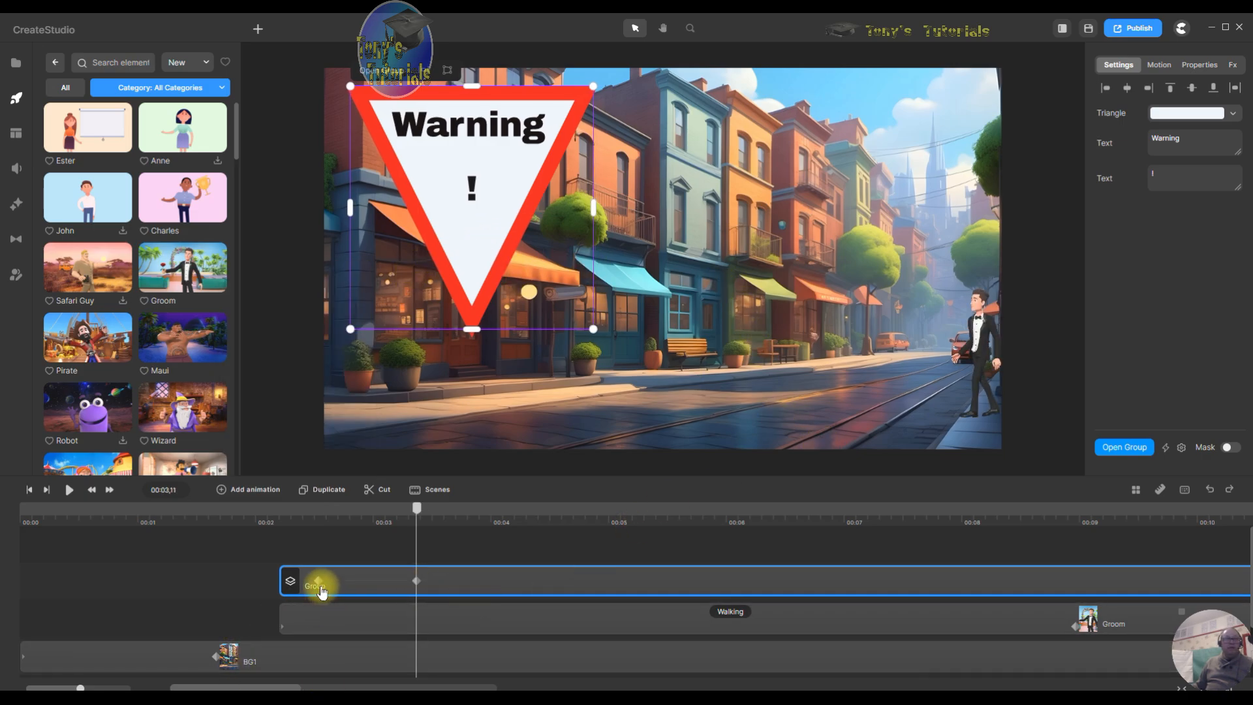
- At the start keyframe at 00:02,16, rotate the sign nearly upside down, shrink it and place it beyond the scene's right edge
left_click(316, 582)
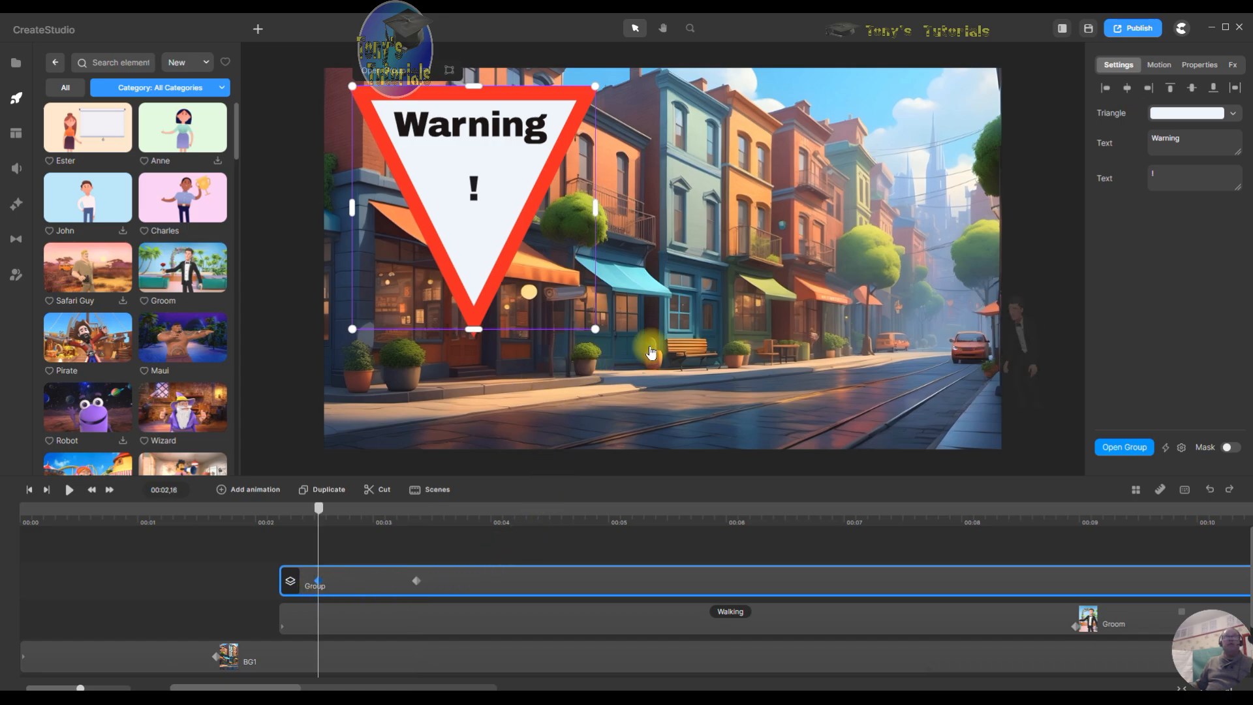
left_click_drag(601, 83, 382, 317)
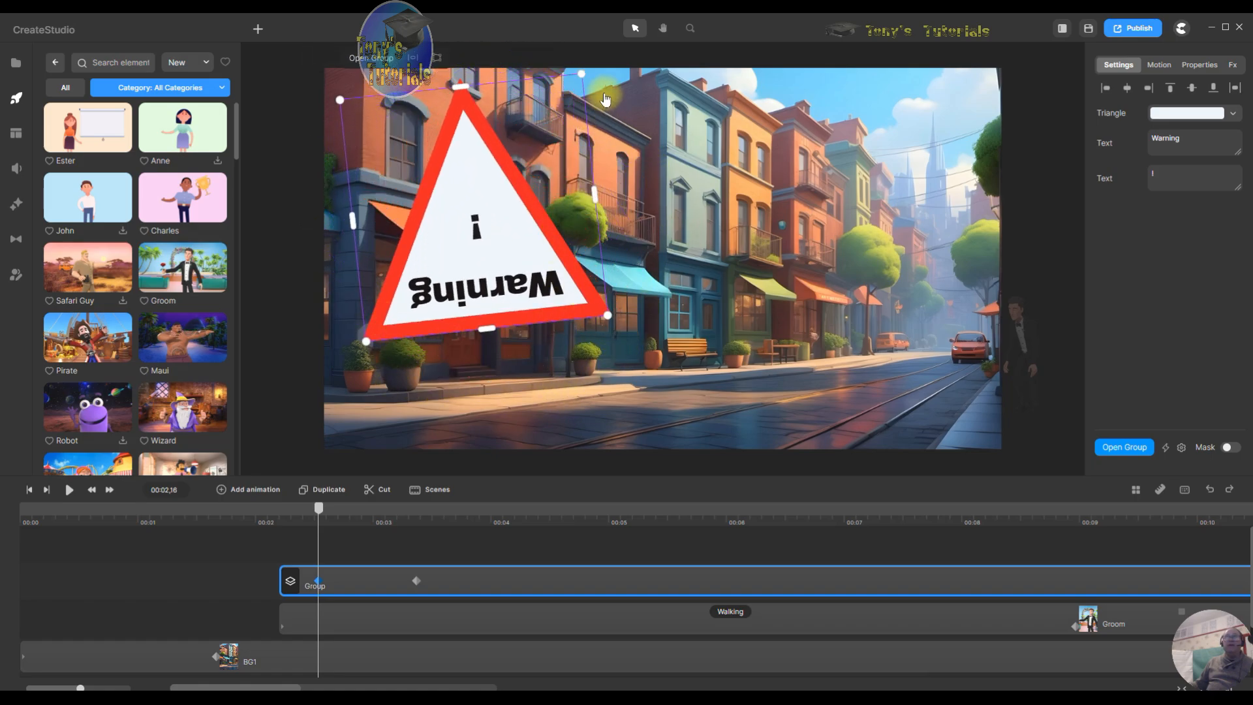
left_click_drag(582, 77, 445, 244)
left_click_drag(438, 311, 1114, 212)
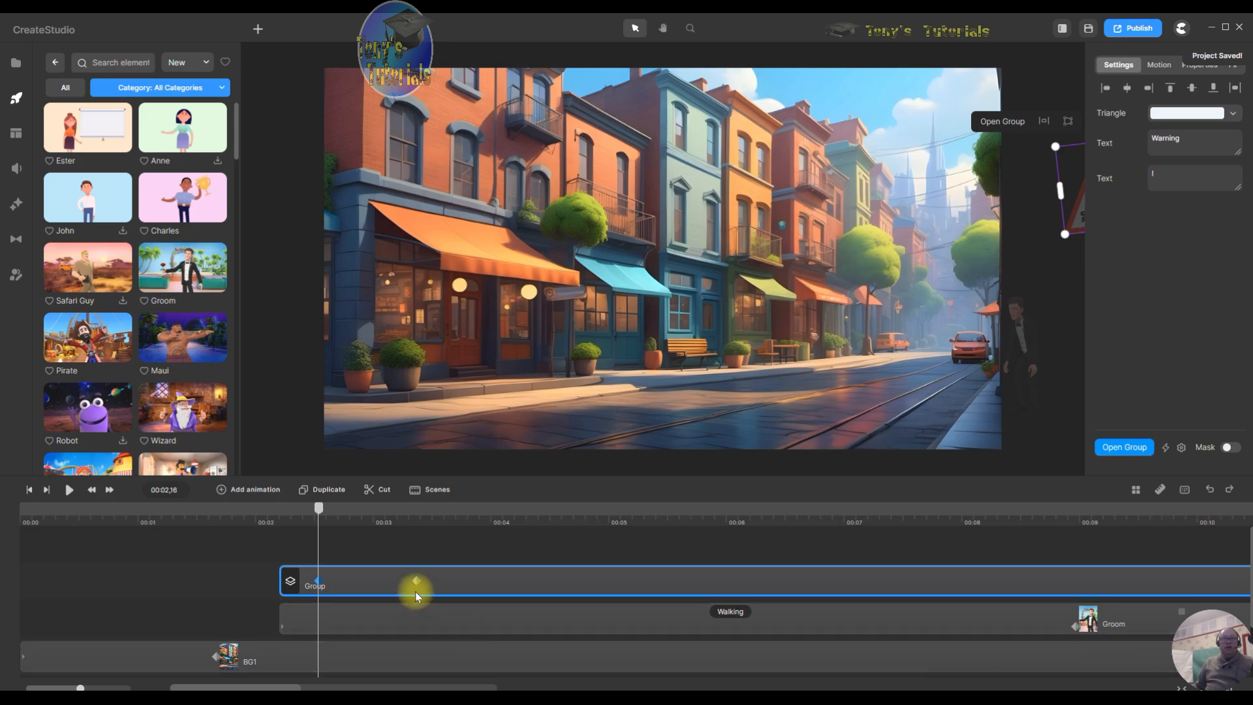
- Stretch the sign's animation from the group clip's start to about 00:09,05 and preview the video from the beginning
left_click_drag(414, 581, 1138, 582)
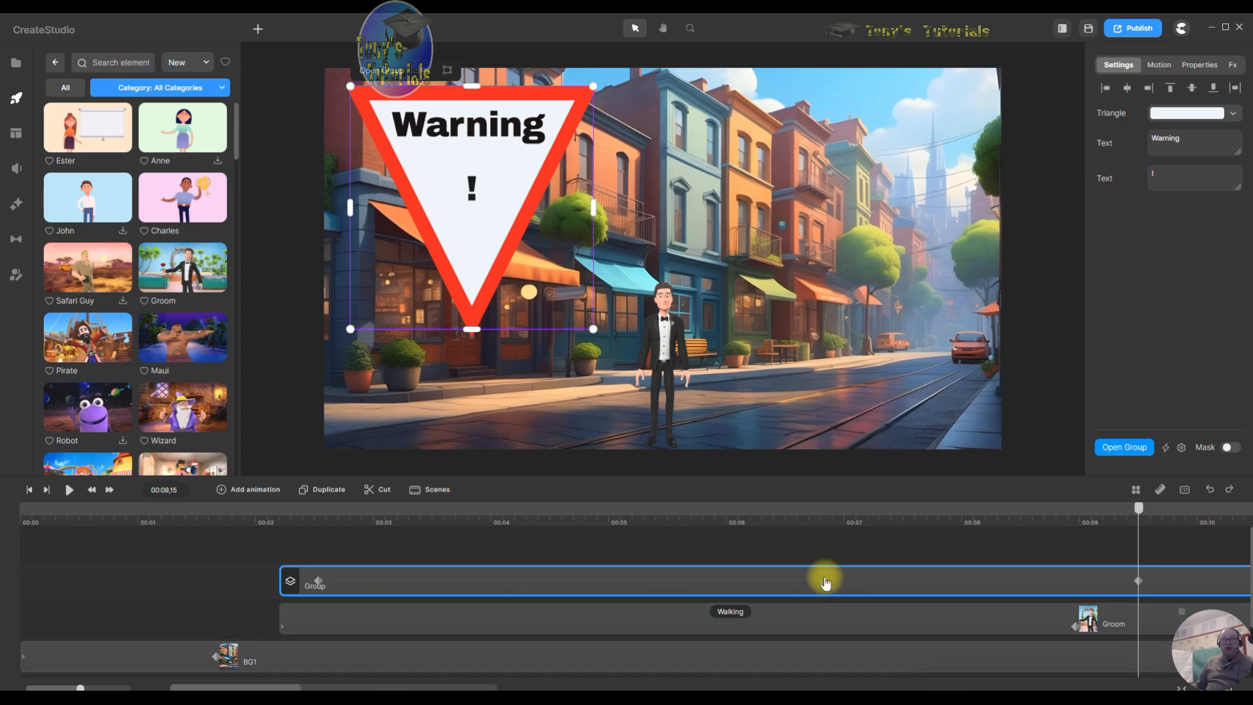
left_click_drag(815, 583, 787, 583)
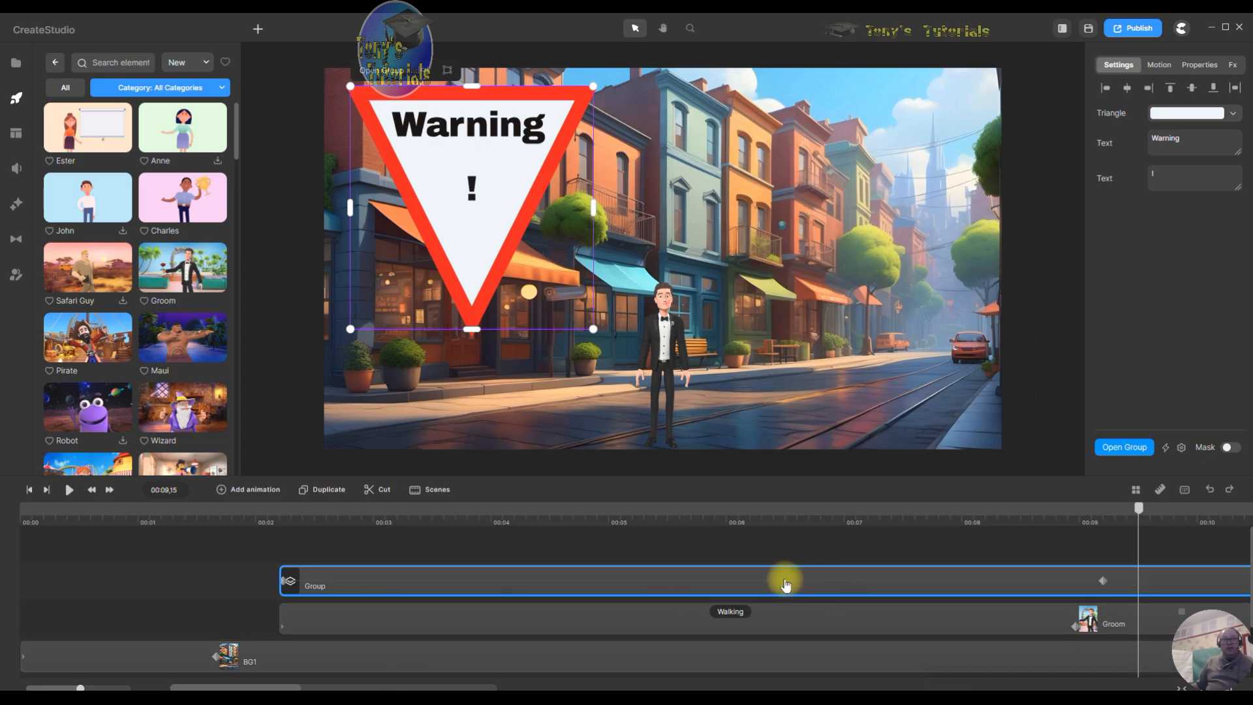
left_click(784, 582)
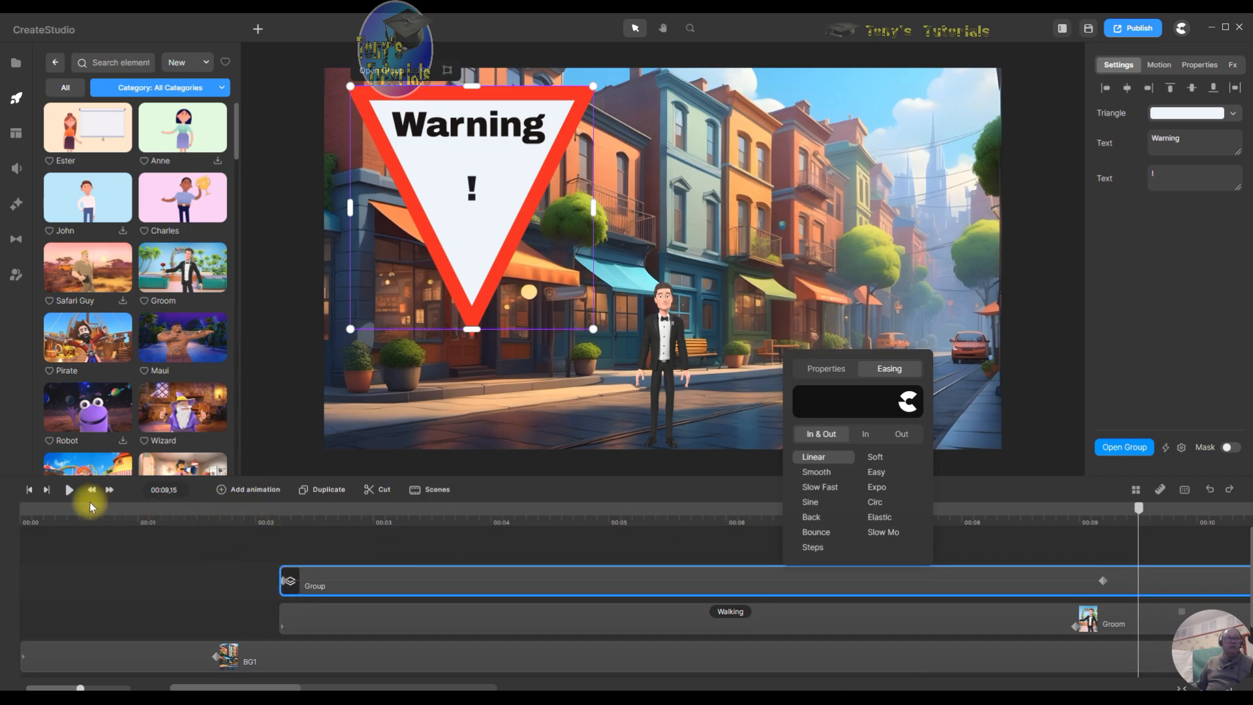
left_click(29, 490)
left_click(69, 490)
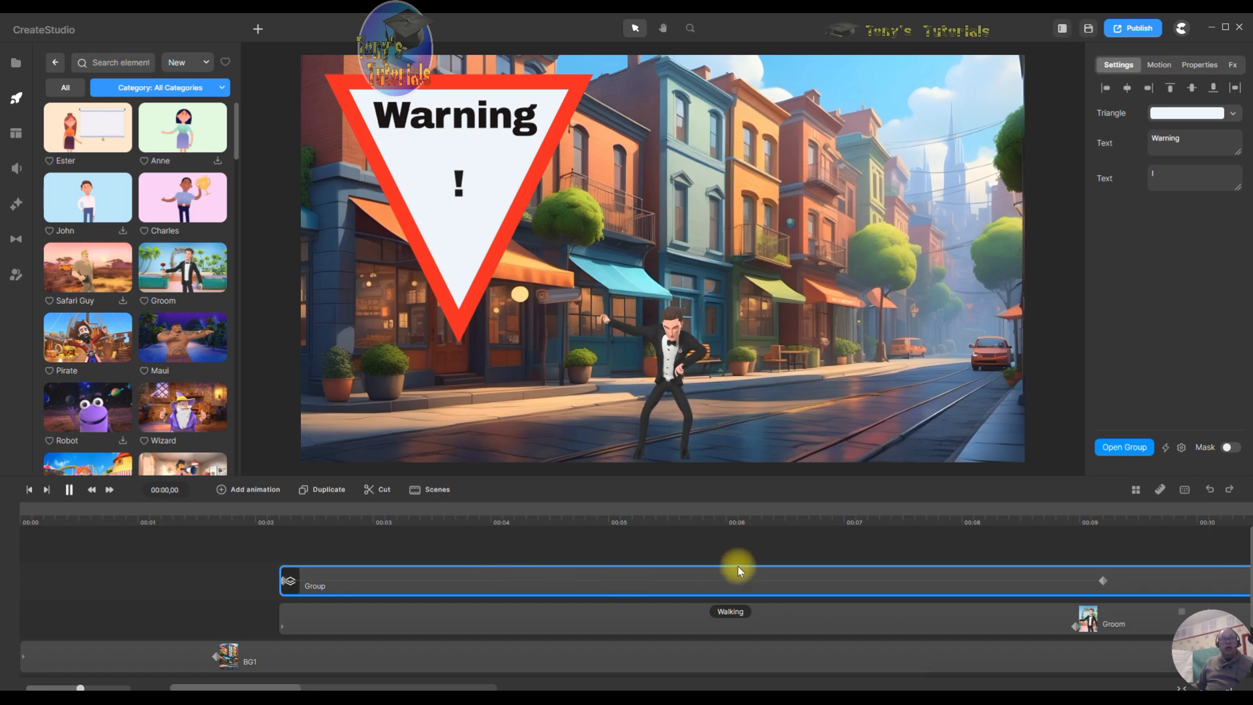
- Open the sign group for editing, select the "!" text and set the playhead to 00:10,25
double_click(1153, 586)
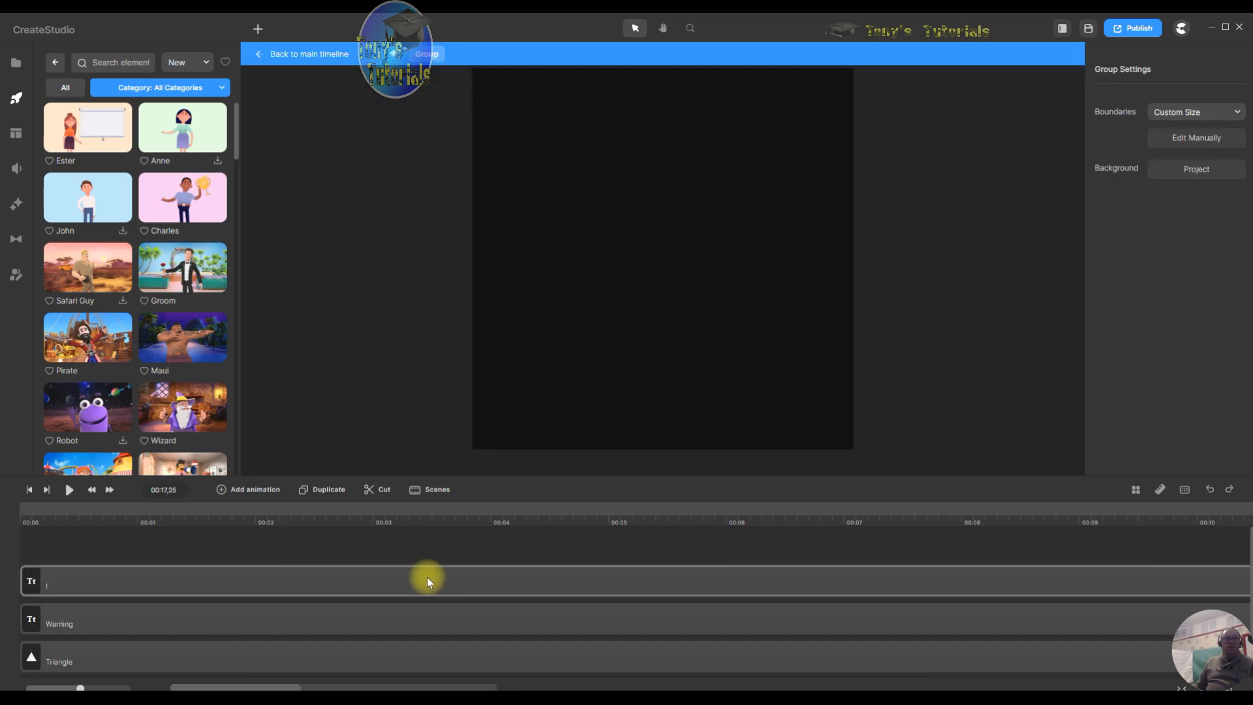
left_click(425, 583)
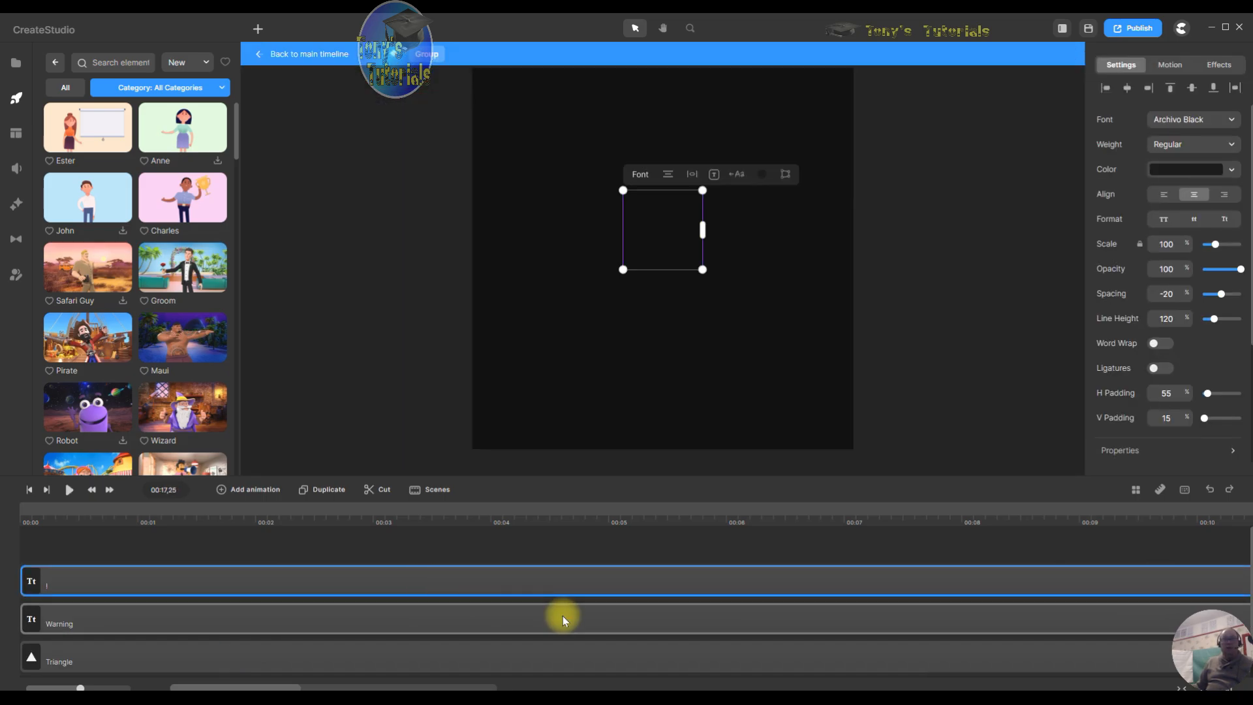
left_click(647, 510)
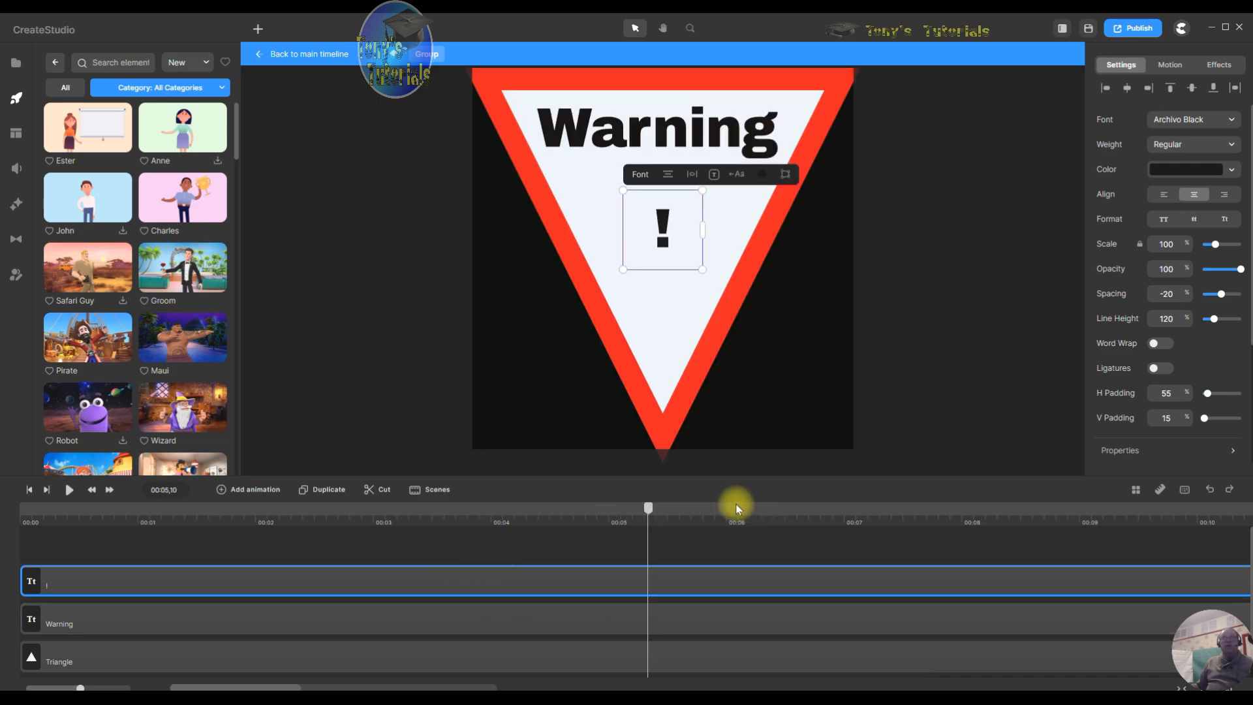
left_click_drag(652, 517, 500, 515)
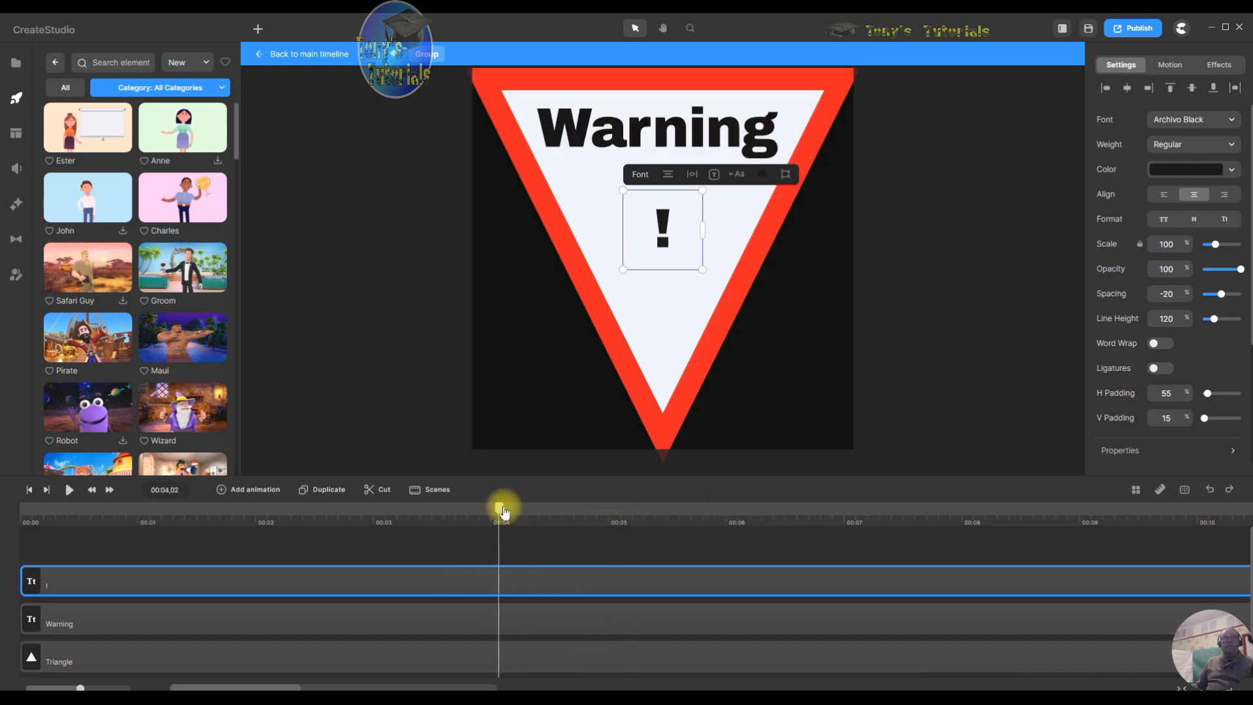
left_click(768, 519)
left_click_drag(769, 519, 1034, 508)
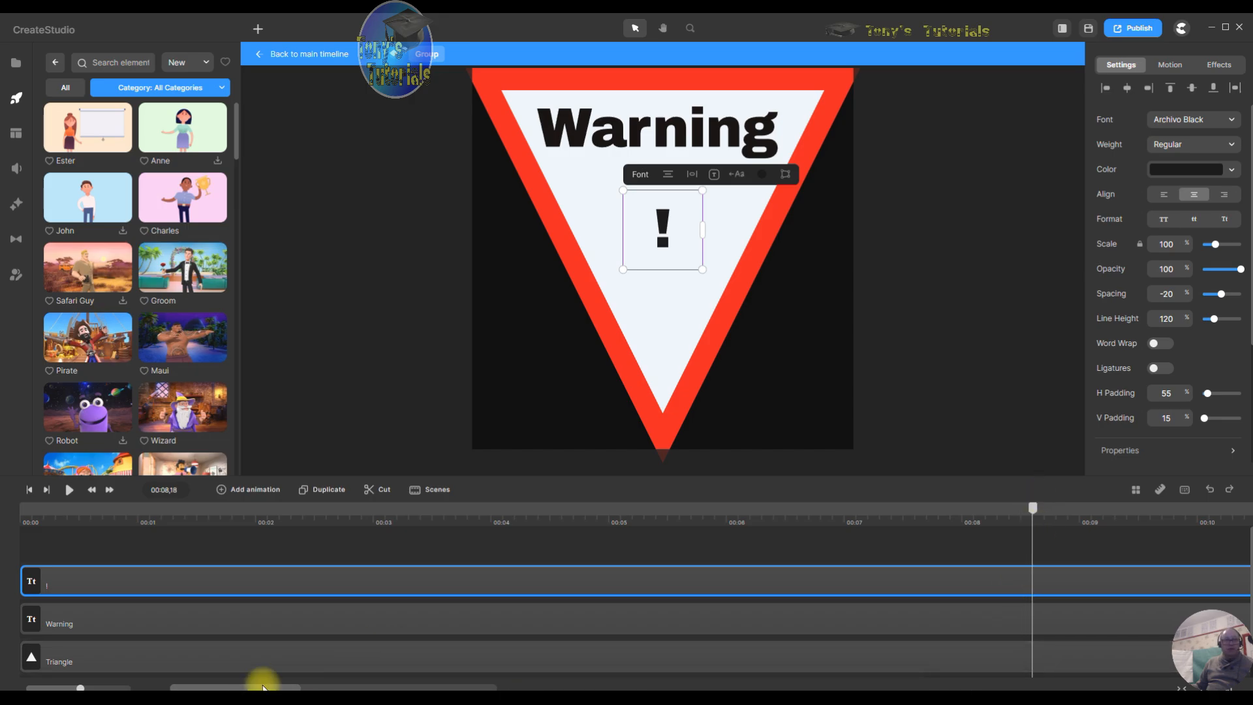
left_click_drag(267, 685, 292, 685)
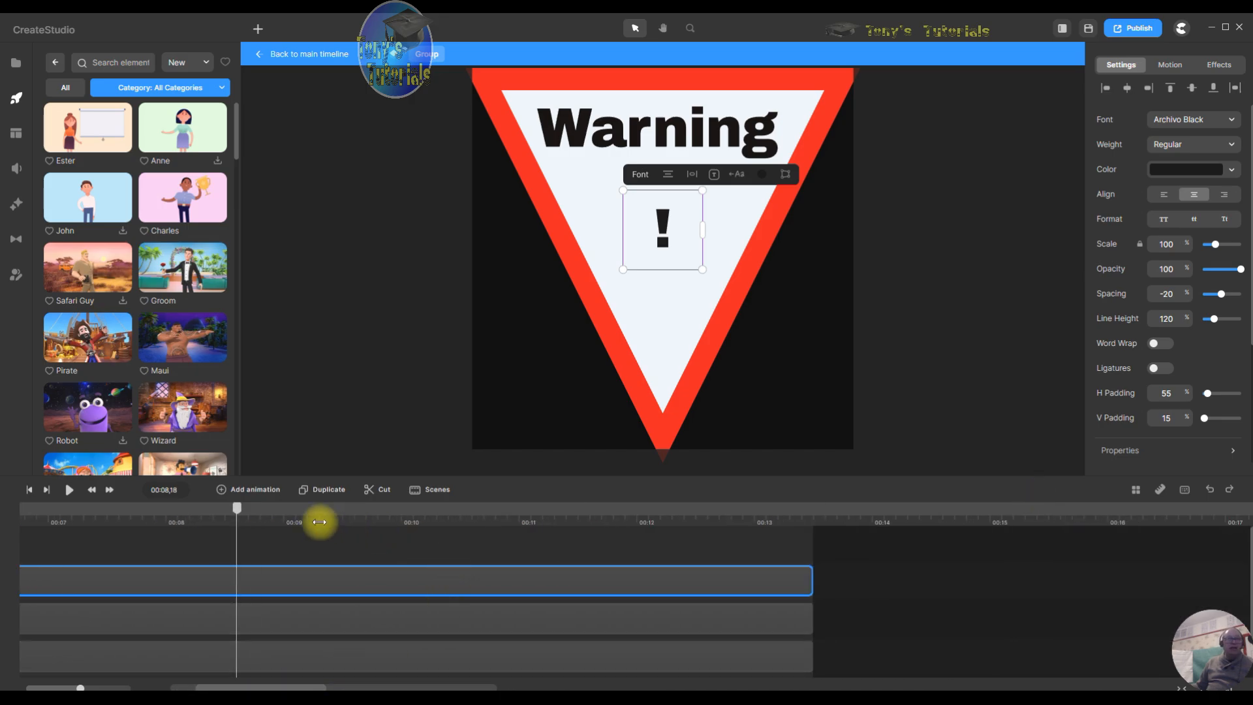
left_click_drag(242, 515, 506, 506)
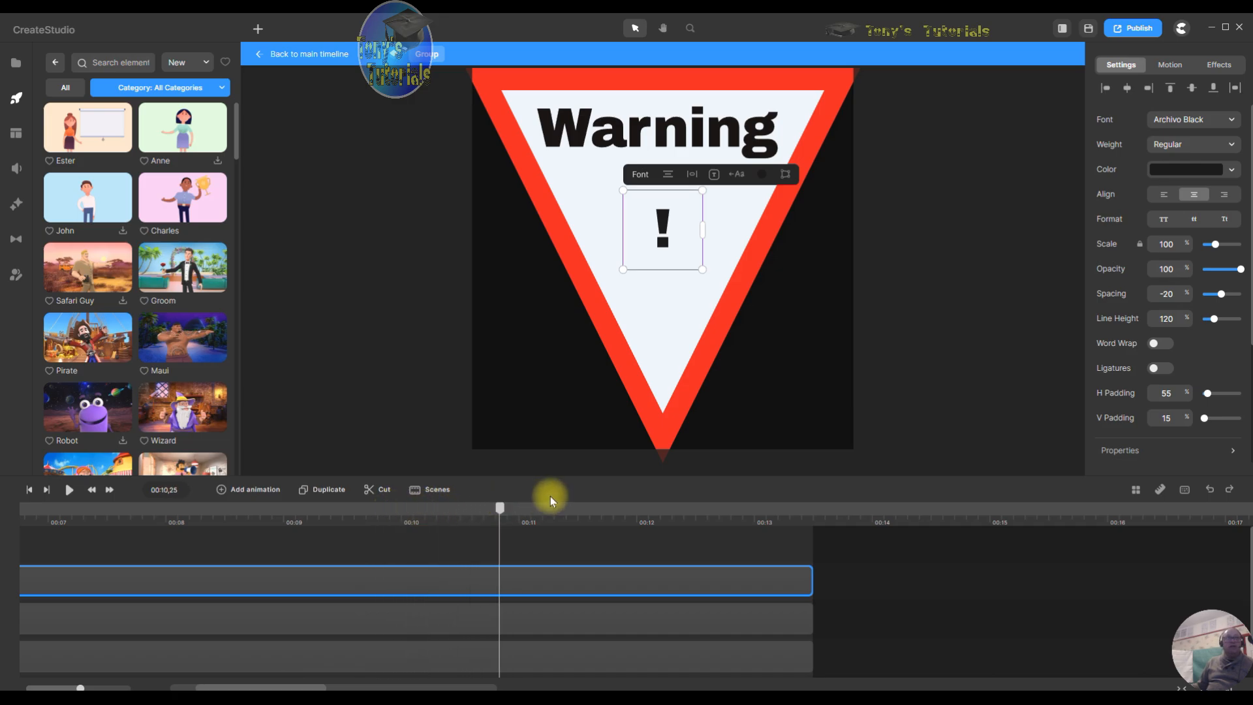
- Add a Linear Scale animation to the "!" text and shift both of its keyframes closer to the clip's end
left_click(223, 491)
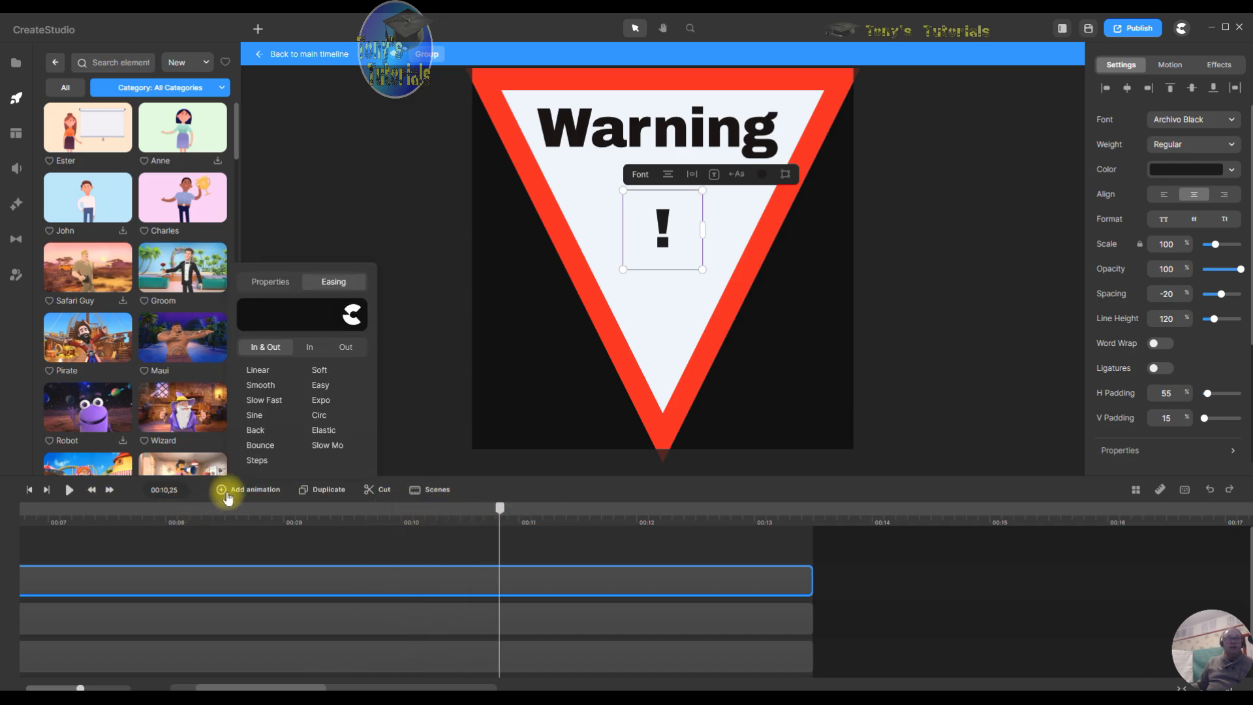
left_click(268, 370)
left_click(263, 287)
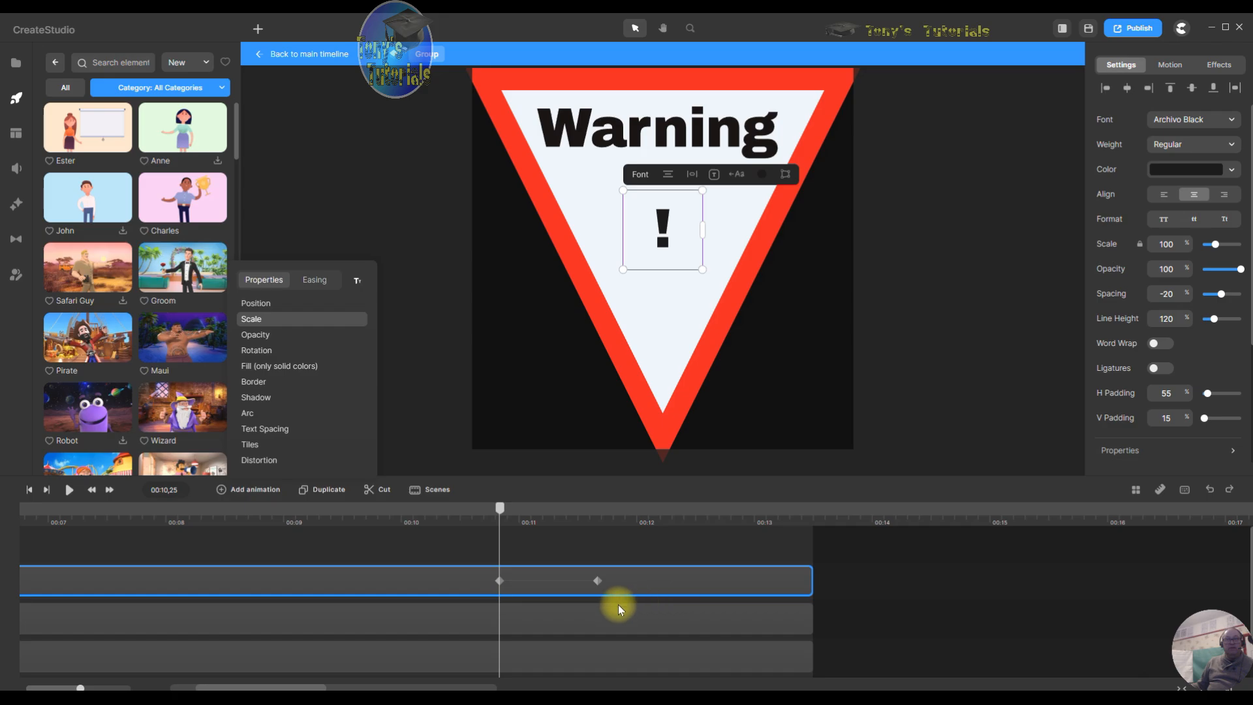
left_click_drag(569, 587, 644, 592)
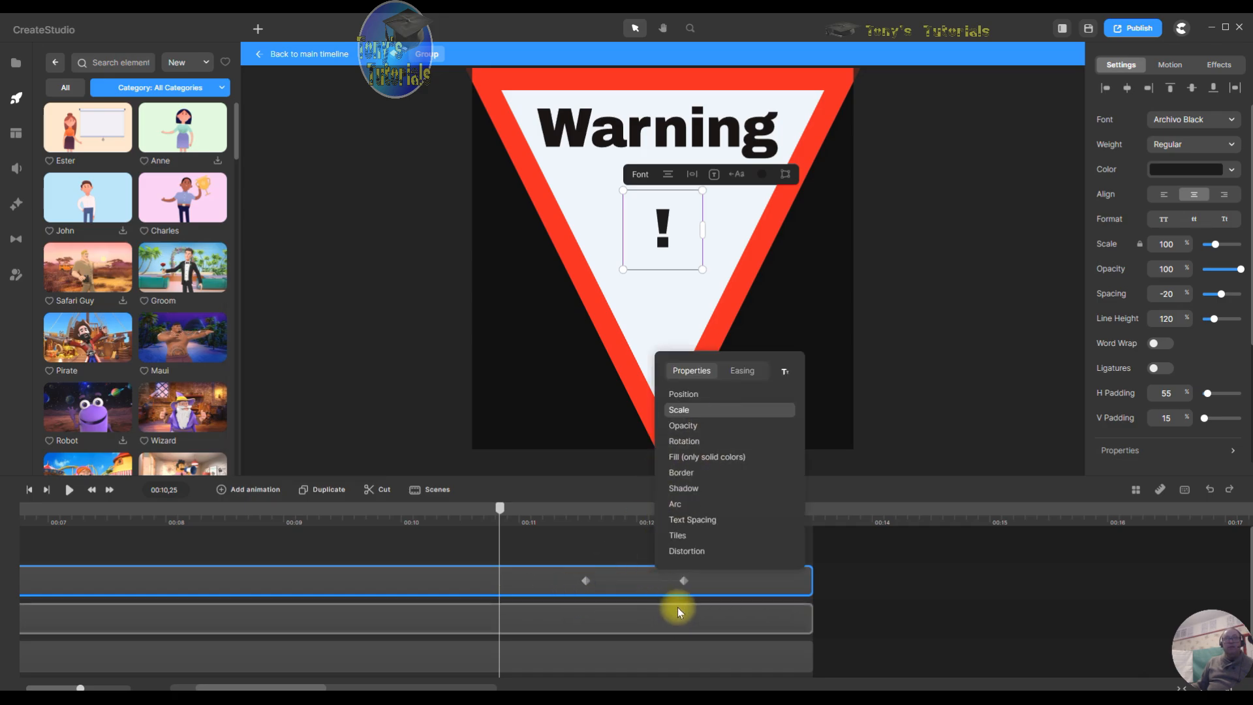
- Move the "!" text's end keyframe to 00:13,09, enlarge the text there to 359% and position it below "Warning"
left_click(585, 581)
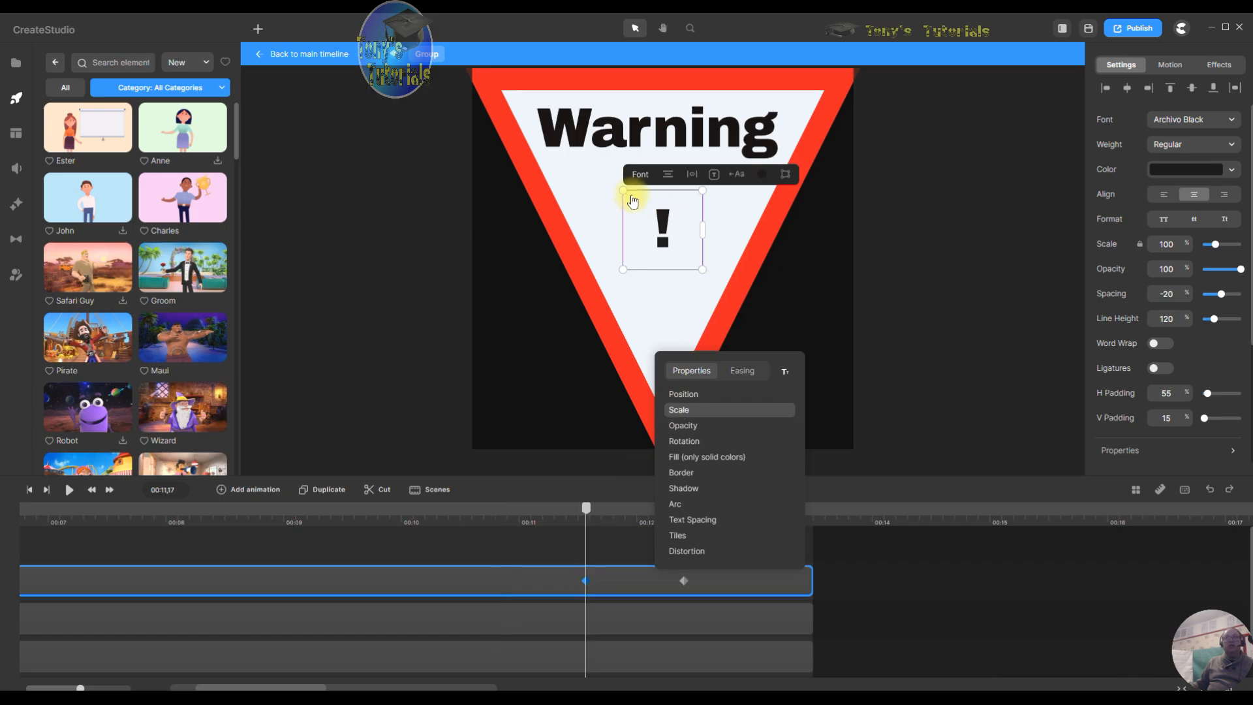
double_click(657, 226)
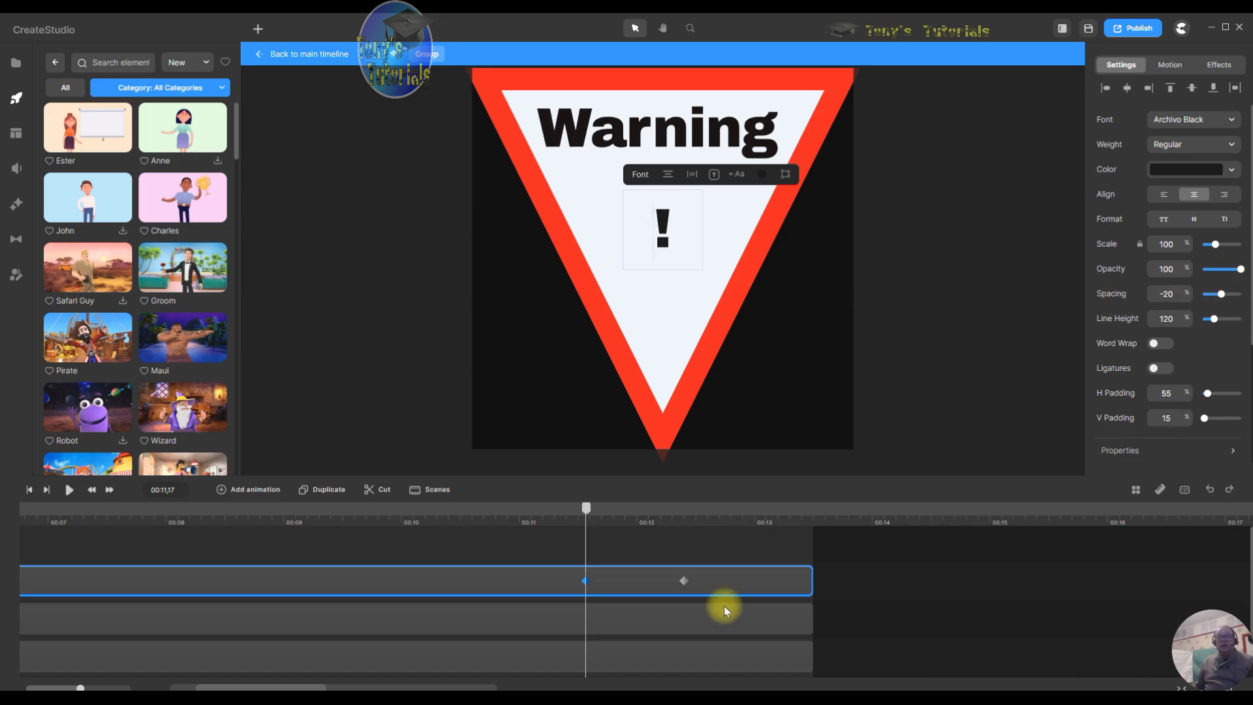
left_click_drag(684, 582, 789, 582)
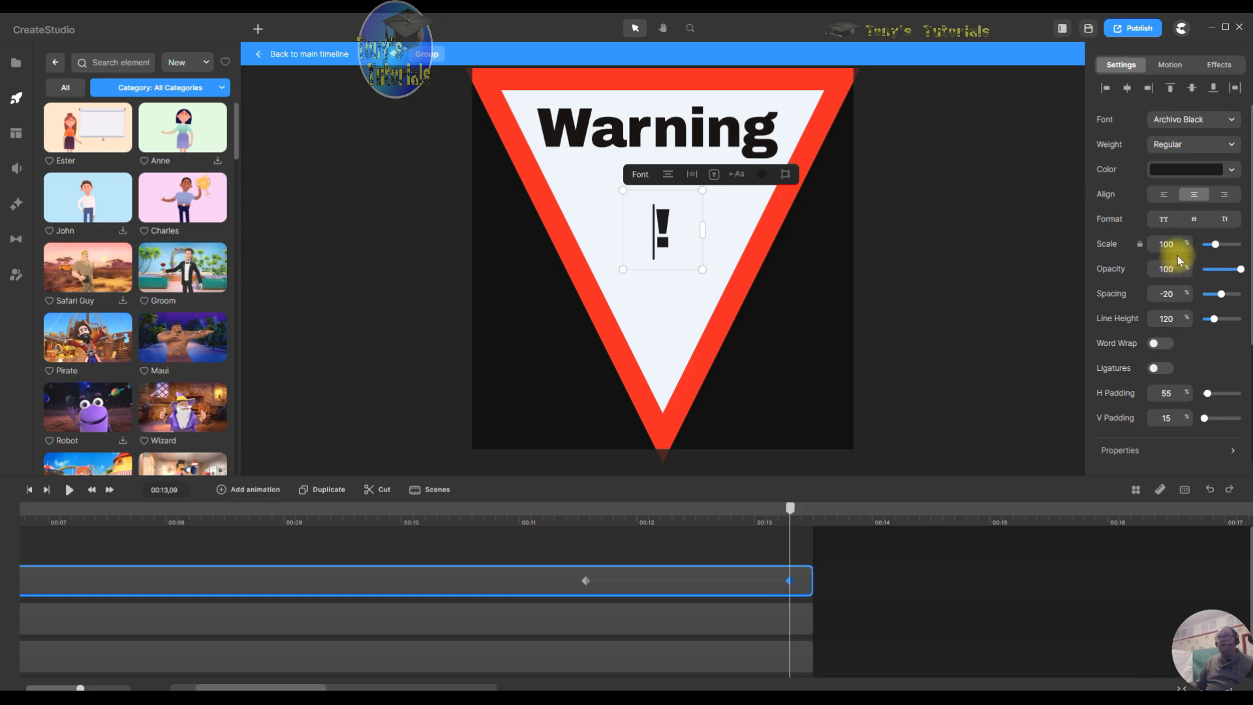
left_click_drag(1215, 244, 1245, 243)
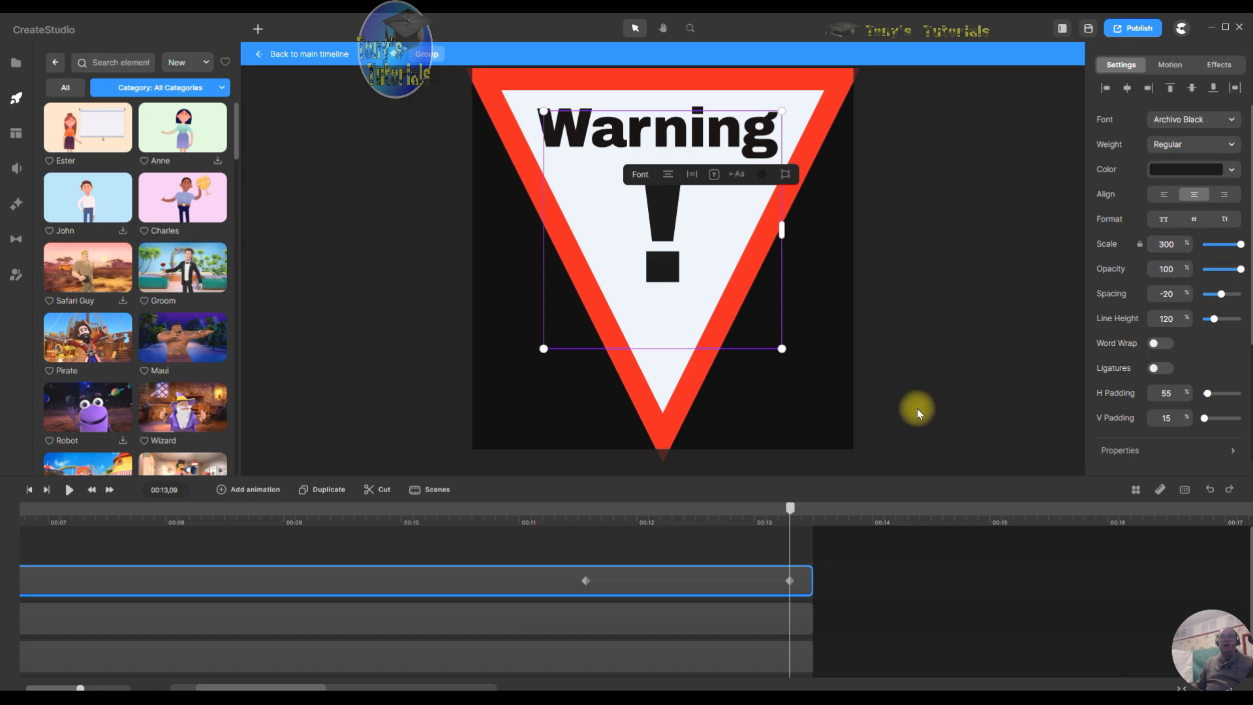
left_click_drag(782, 349, 829, 396)
mouse_move(698, 298)
left_mouse_down()
mouse_move(666, 283)
mouse_move(676, 292)
left_mouse_up()
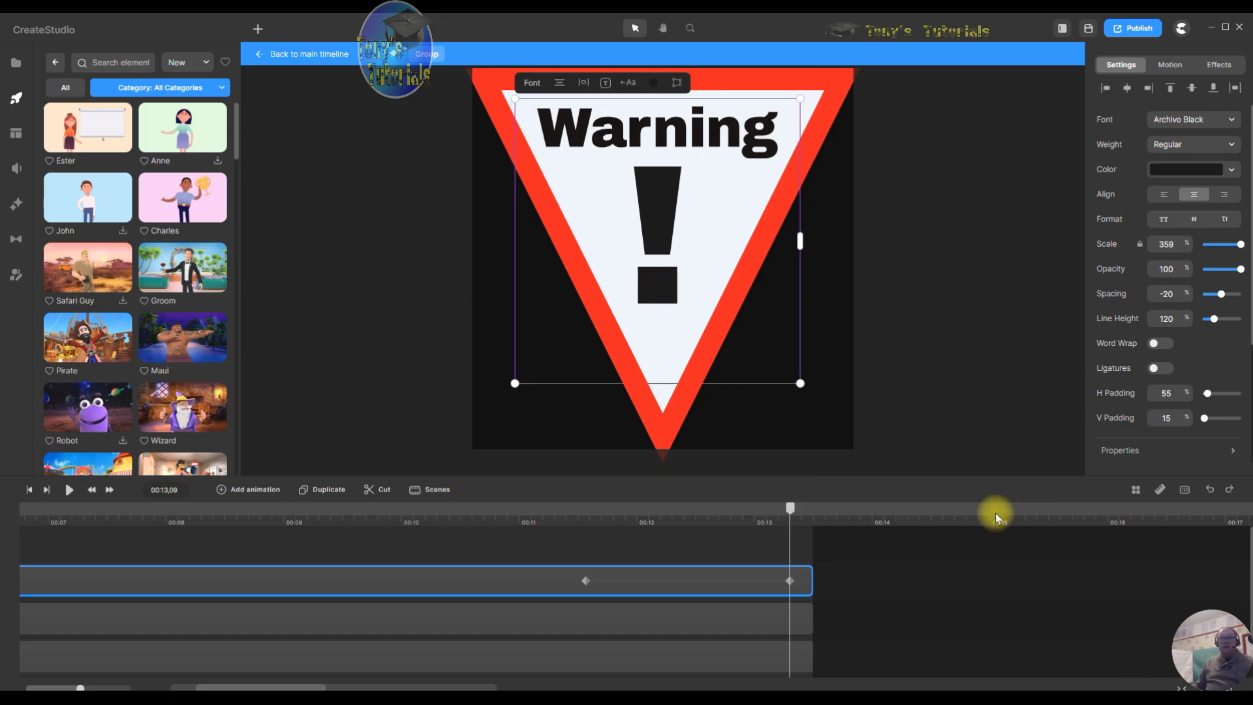
- Return to the main timeline and preview the video from the beginning
left_click(581, 544)
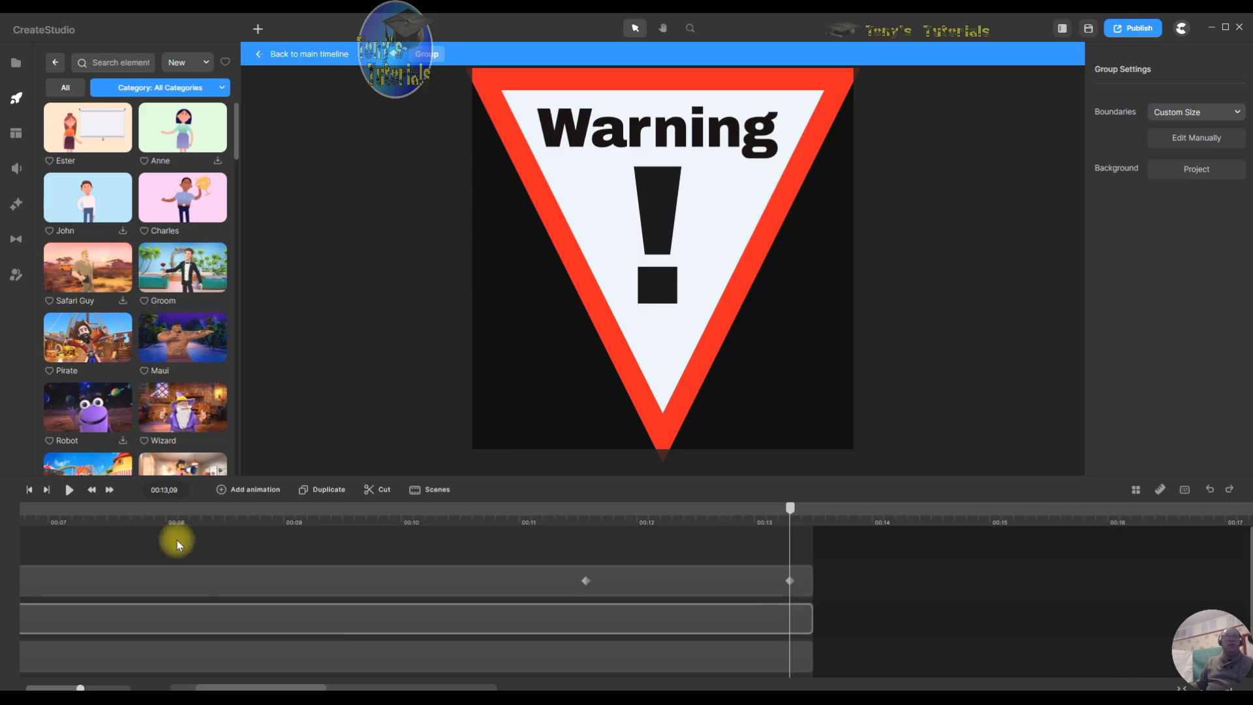
left_click(289, 56)
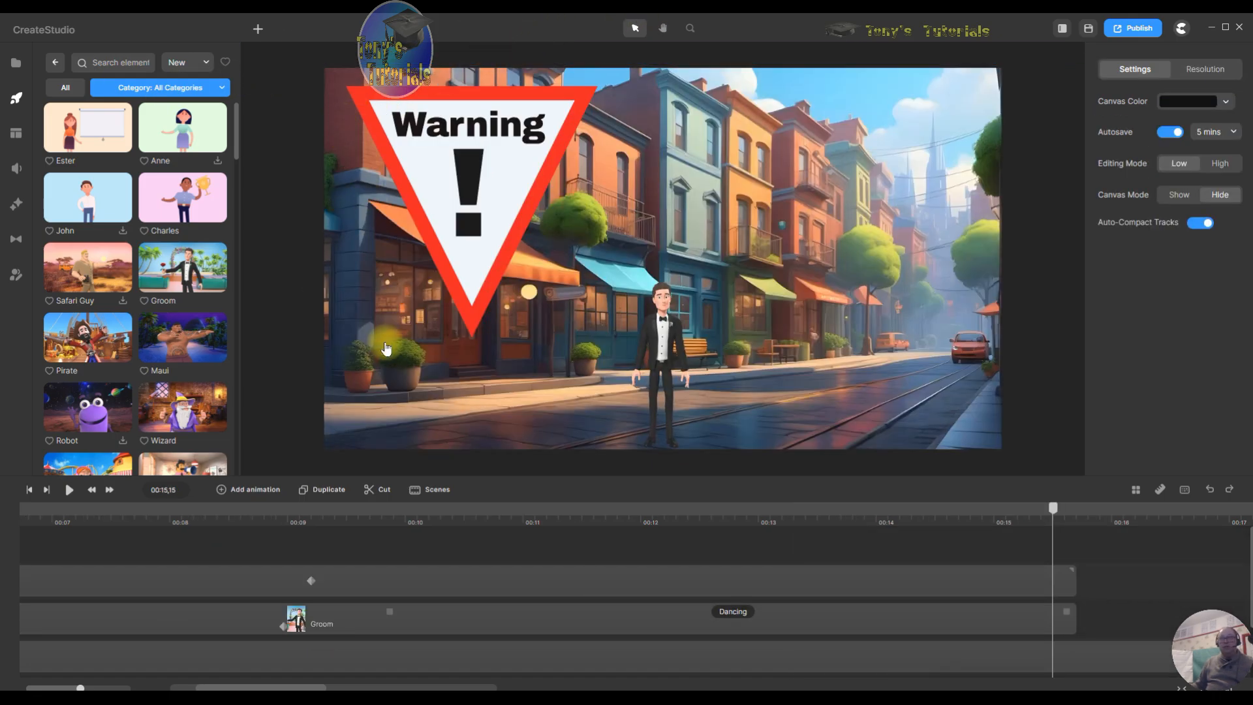
left_click(37, 494)
left_click(69, 490)
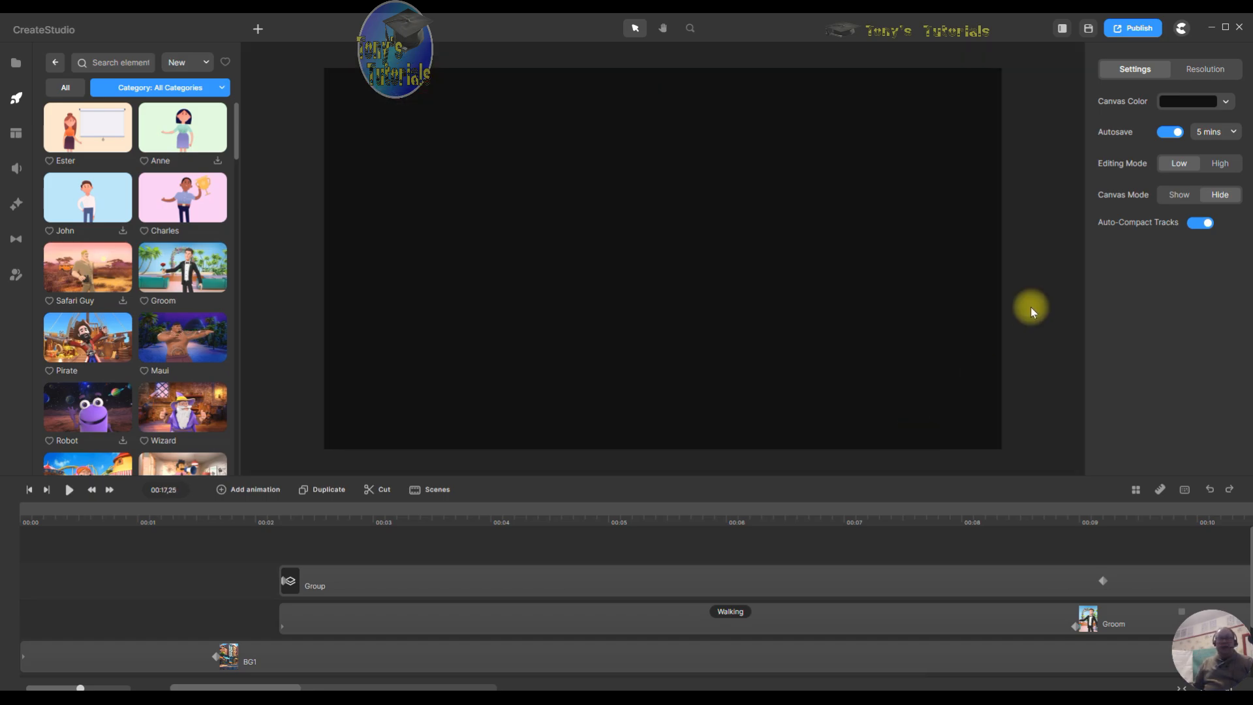
- Set the main playhead to 00:09,27, open the sign group and shift both "!" keyframes earlier so the first is at 00:07,21
left_click_drag(268, 688, 293, 686)
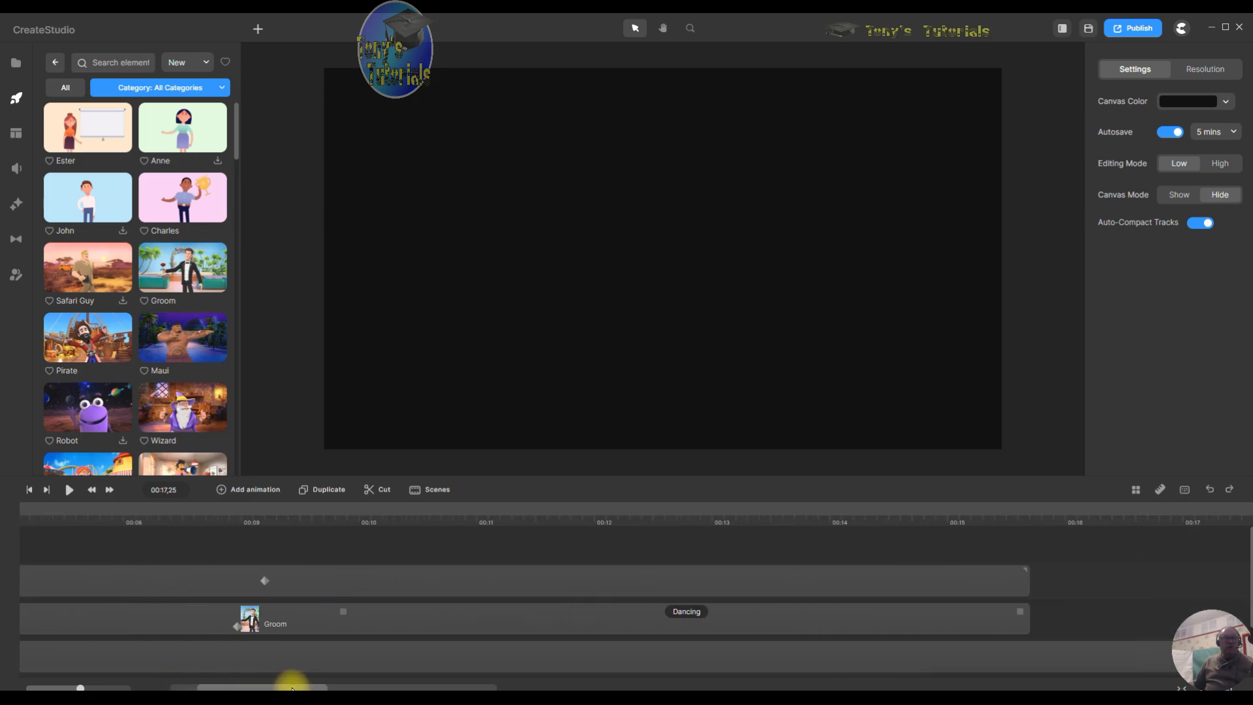
left_click(311, 521)
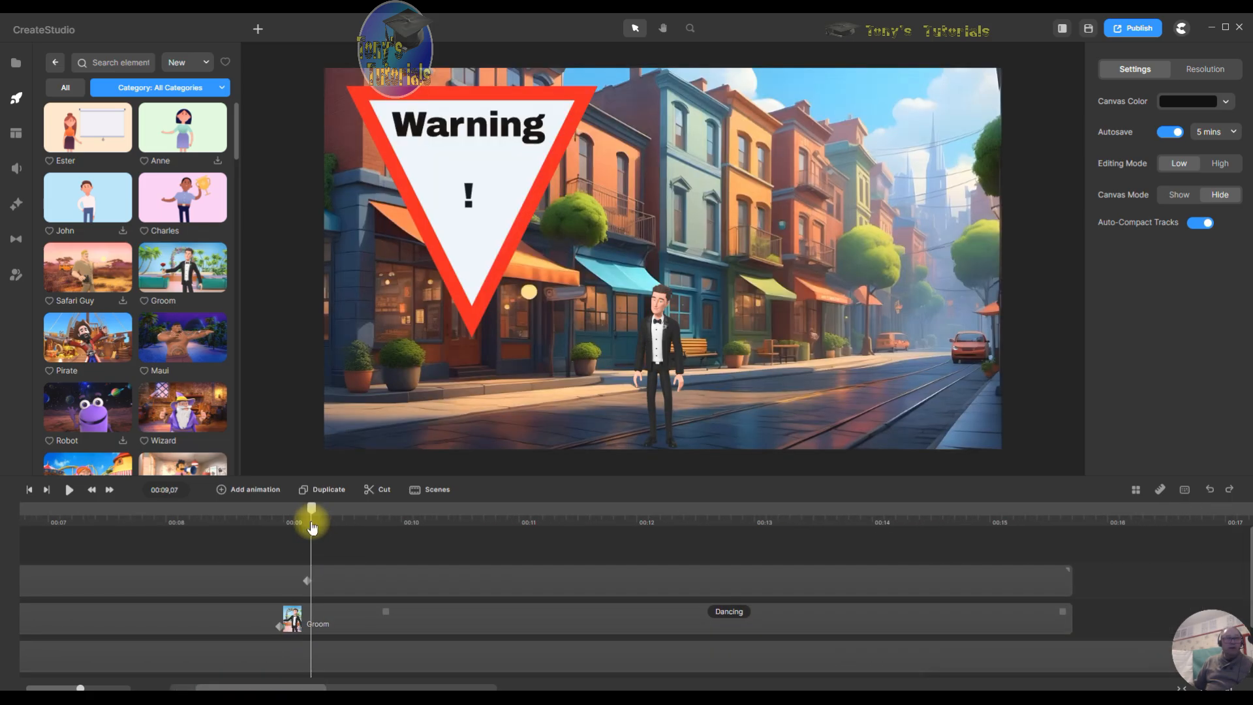
left_click_drag(311, 521, 390, 528)
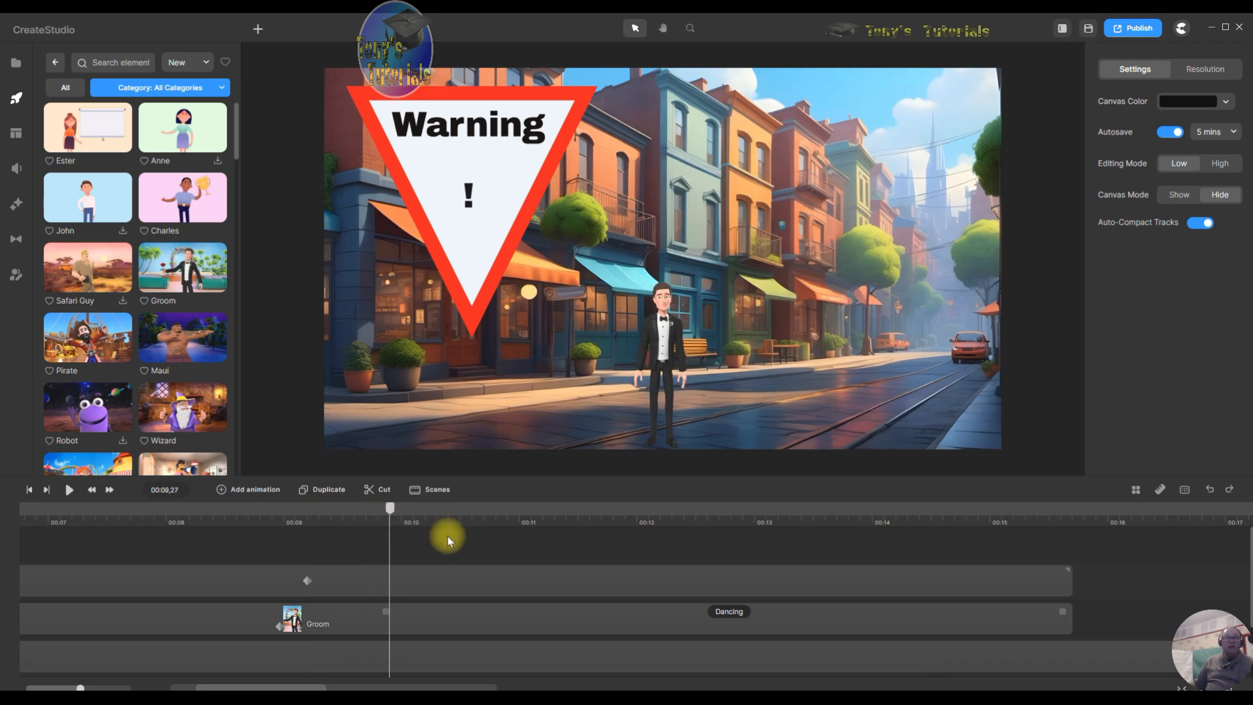
double_click(390, 582)
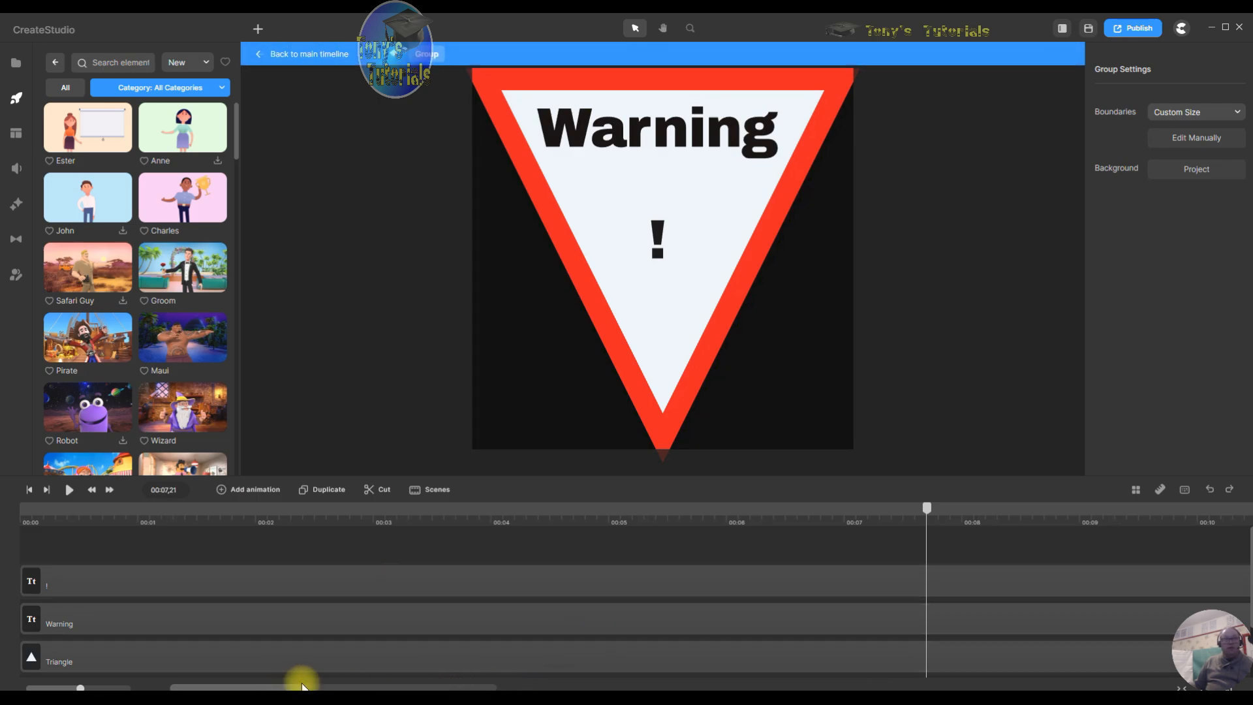
left_click_drag(287, 689, 304, 688)
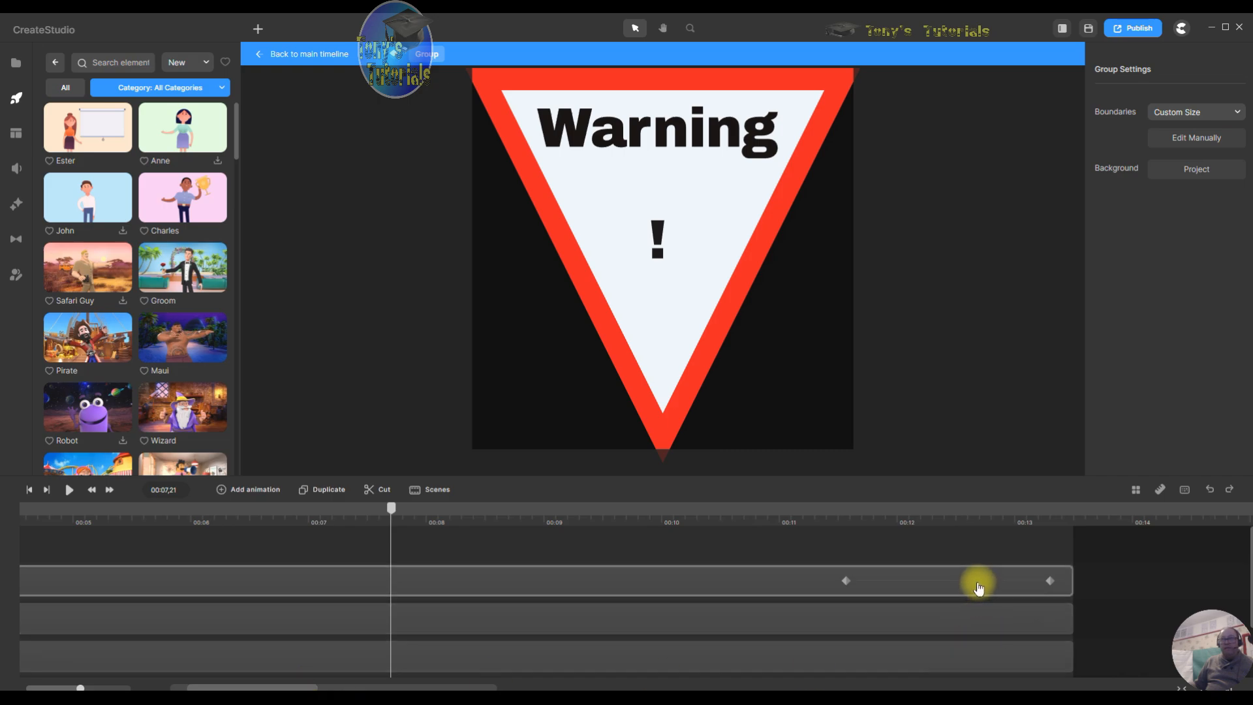
left_click_drag(1003, 580, 547, 566)
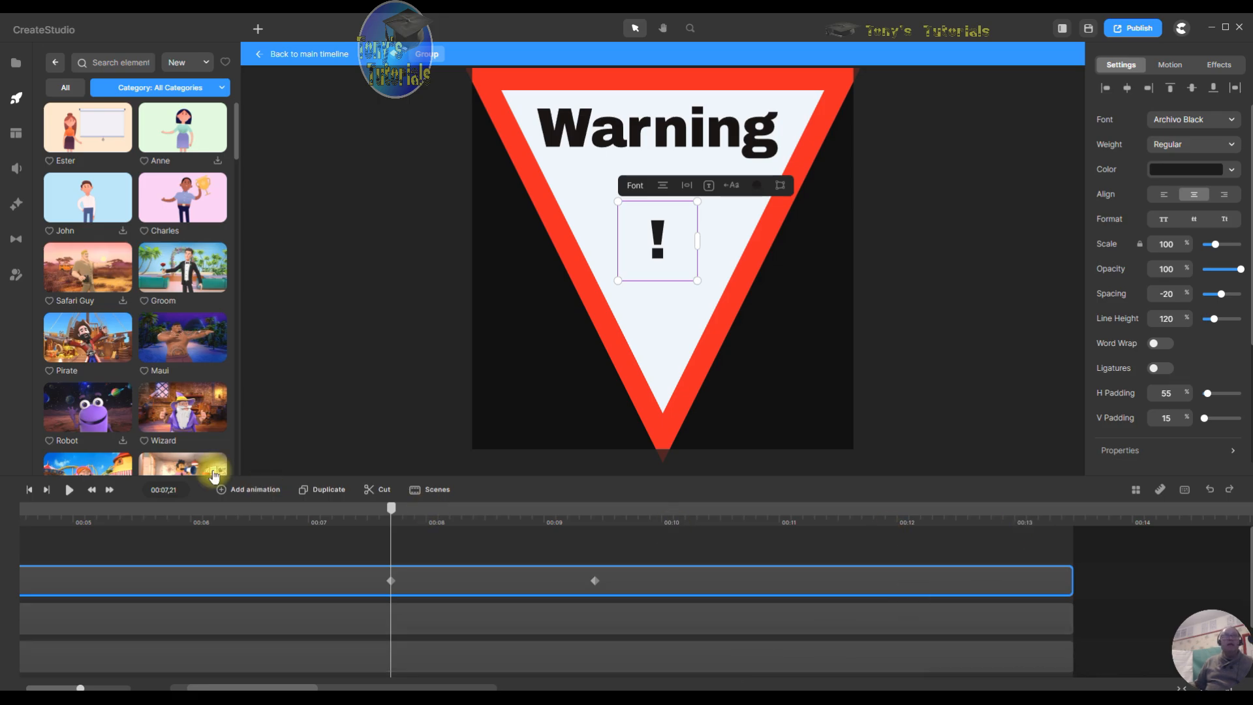
- Go back to the main timeline and play the whole video to check the earlier exclamation mark animation
left_click(312, 55)
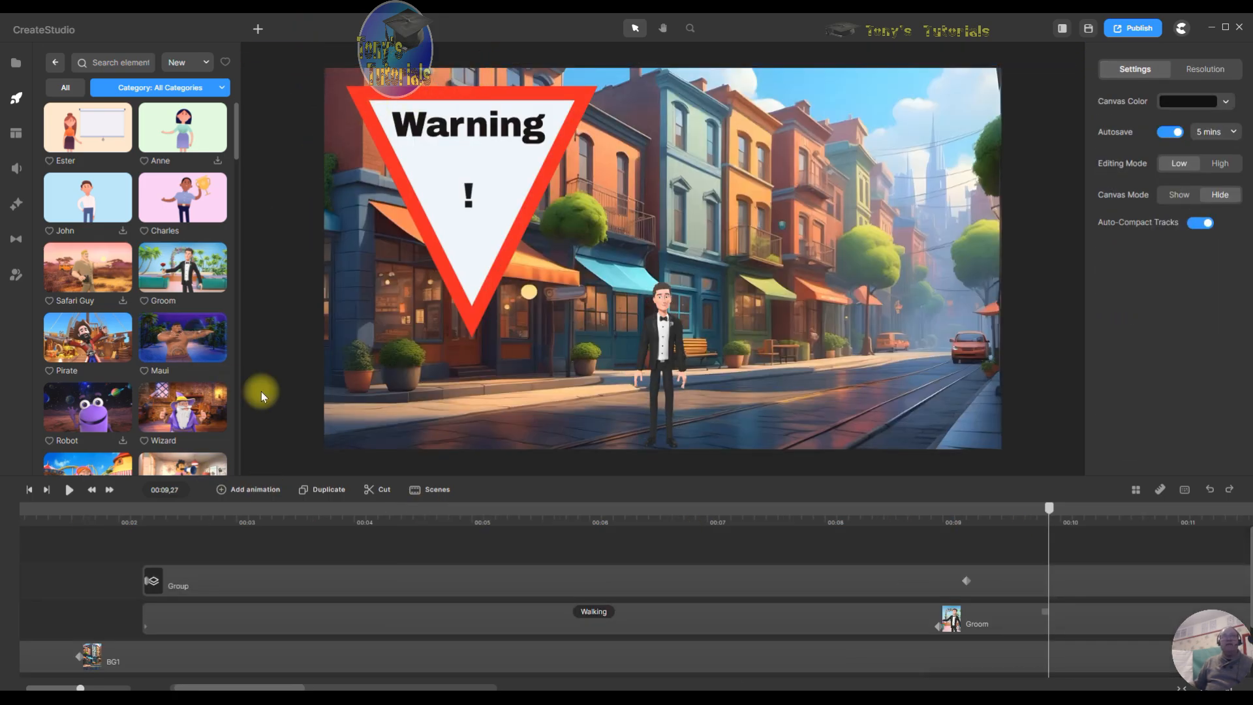
left_click(28, 491)
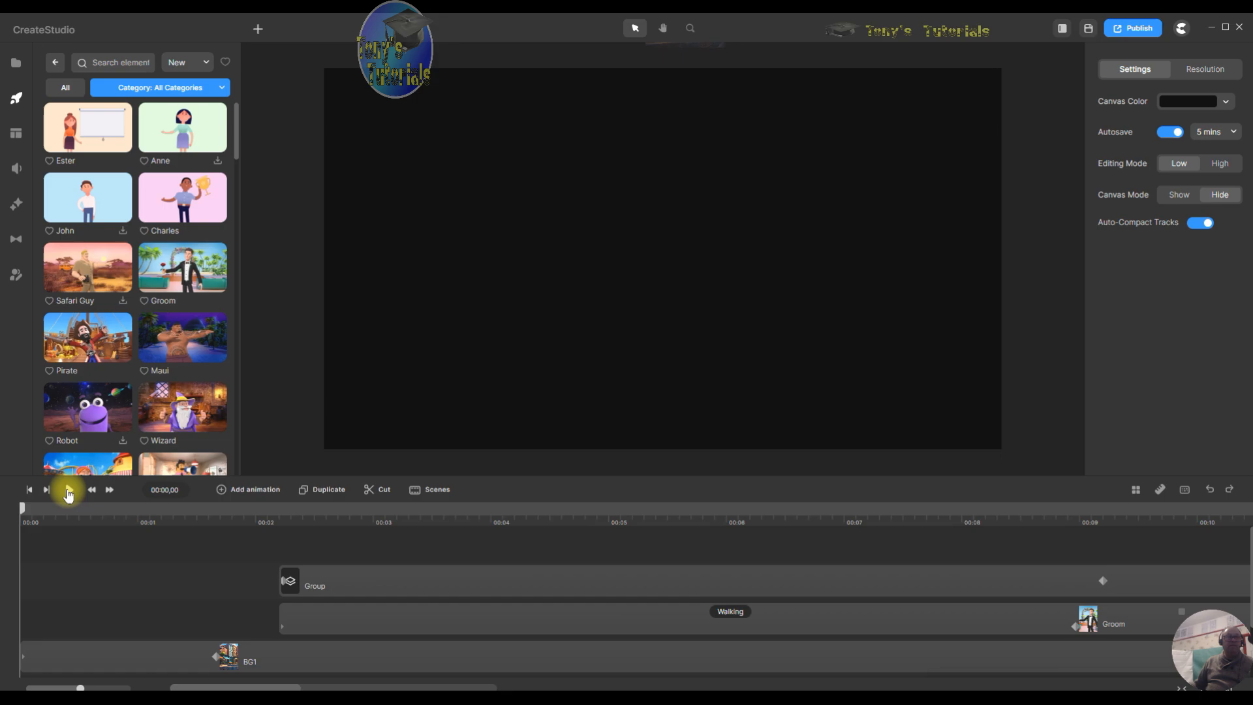
left_click(69, 489)
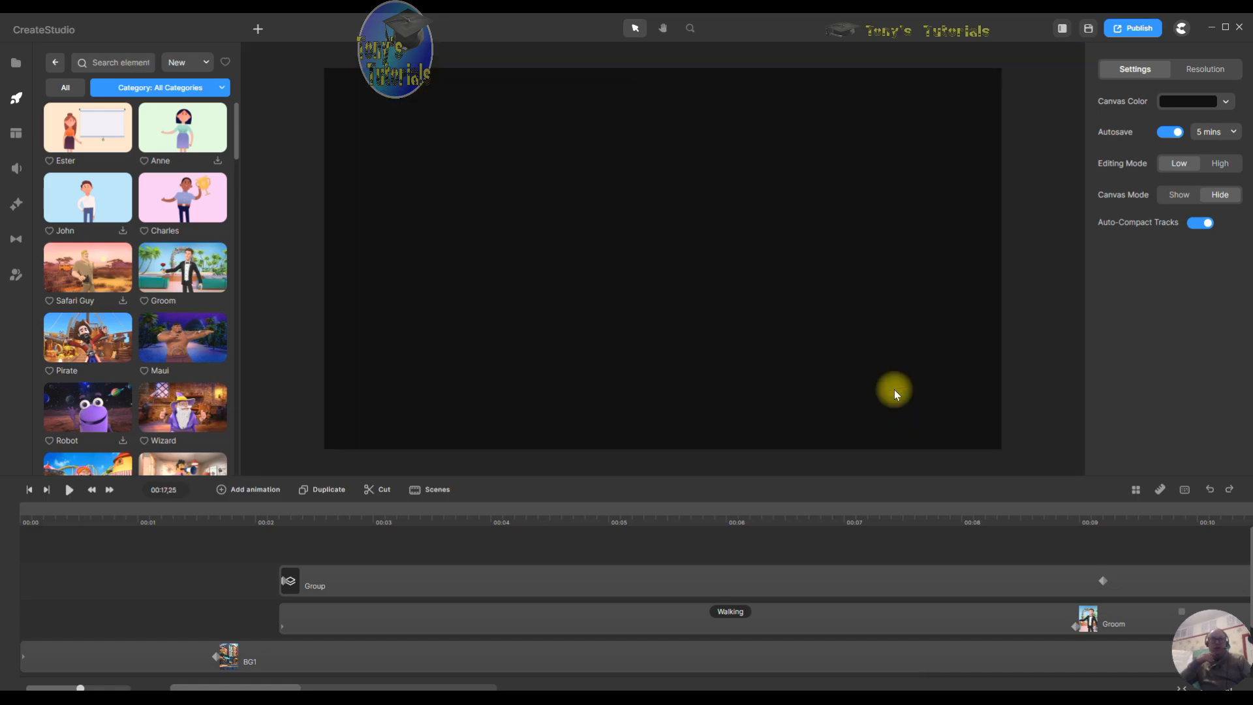
- Select the sign group clip, set the playhead to 00:09,27 and open the group for editing
left_click(239, 494)
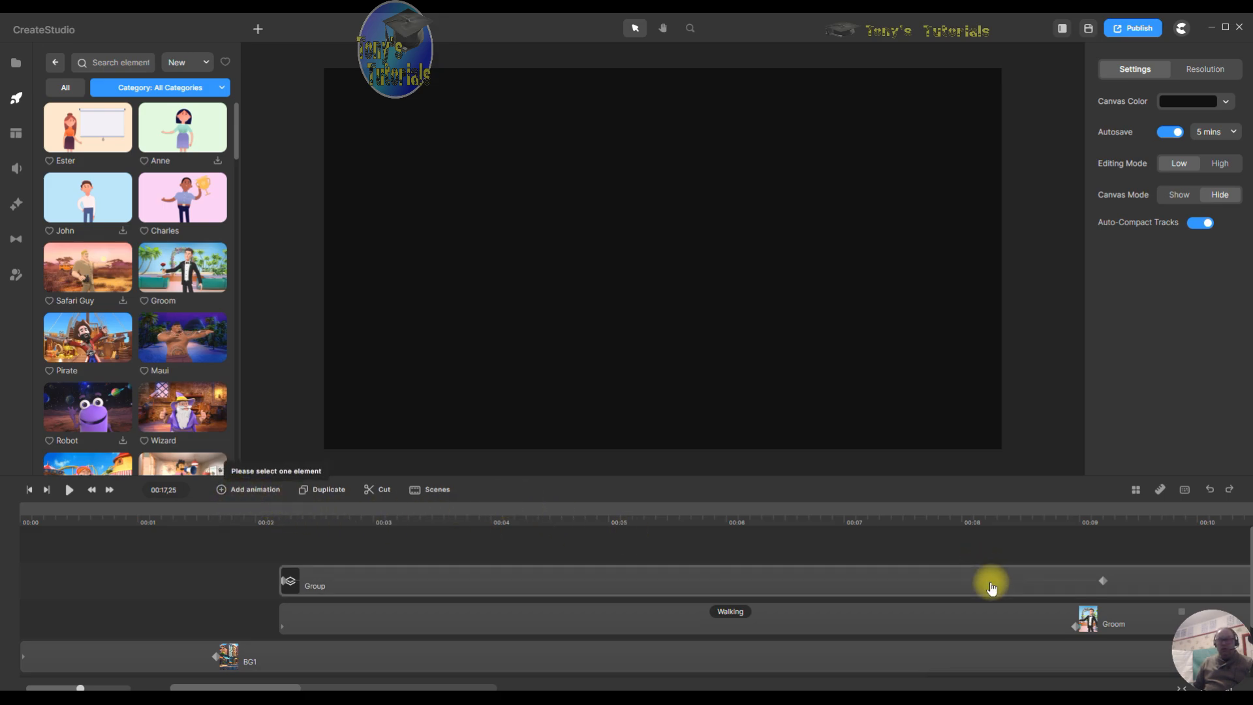
left_click(597, 585)
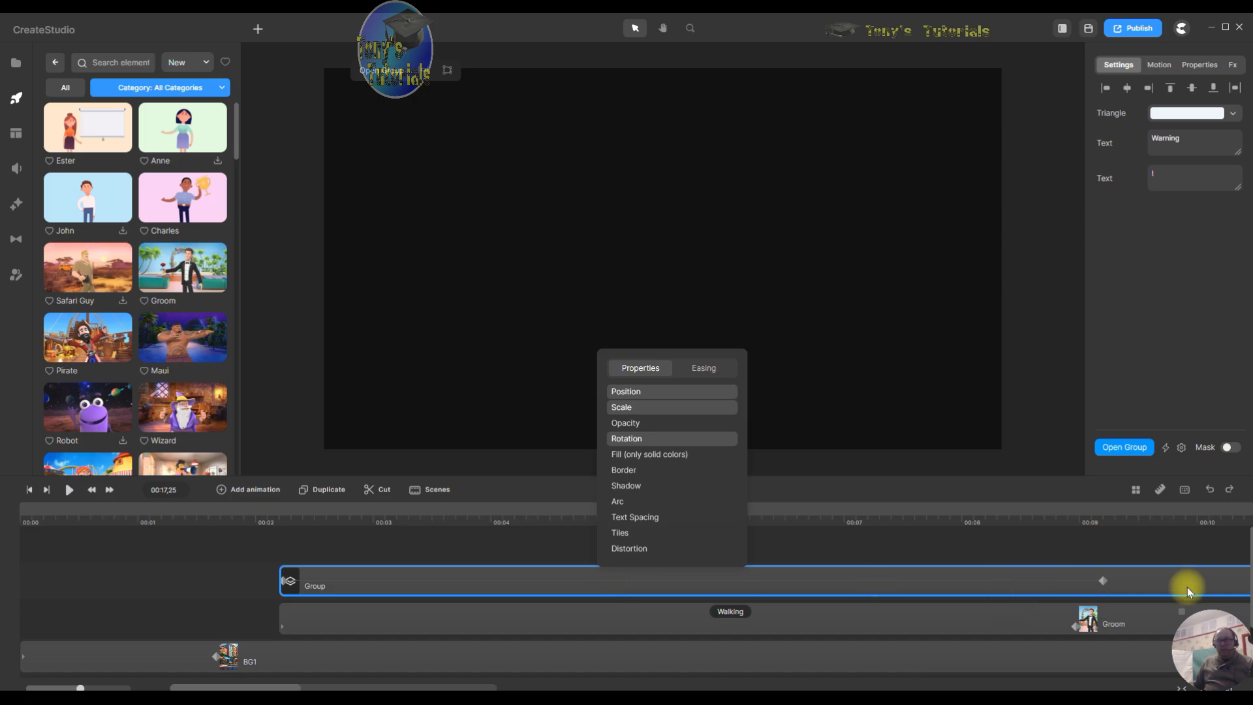
left_click(1185, 509)
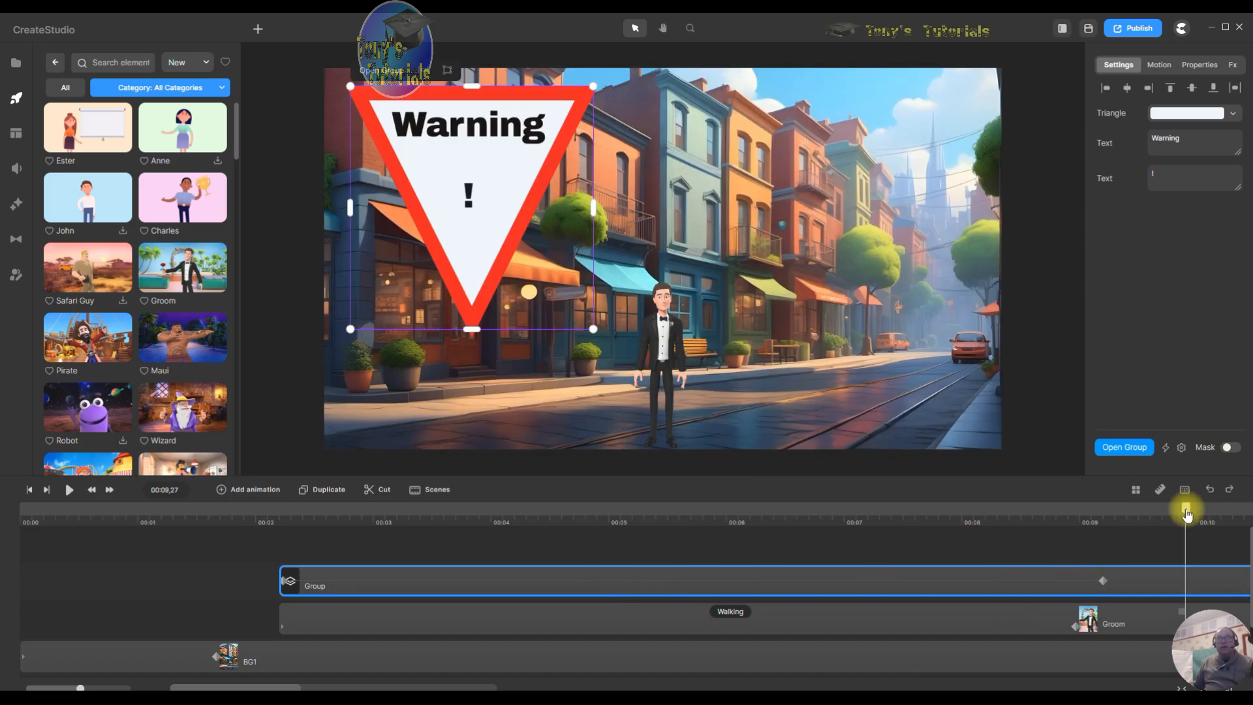
double_click(1205, 574)
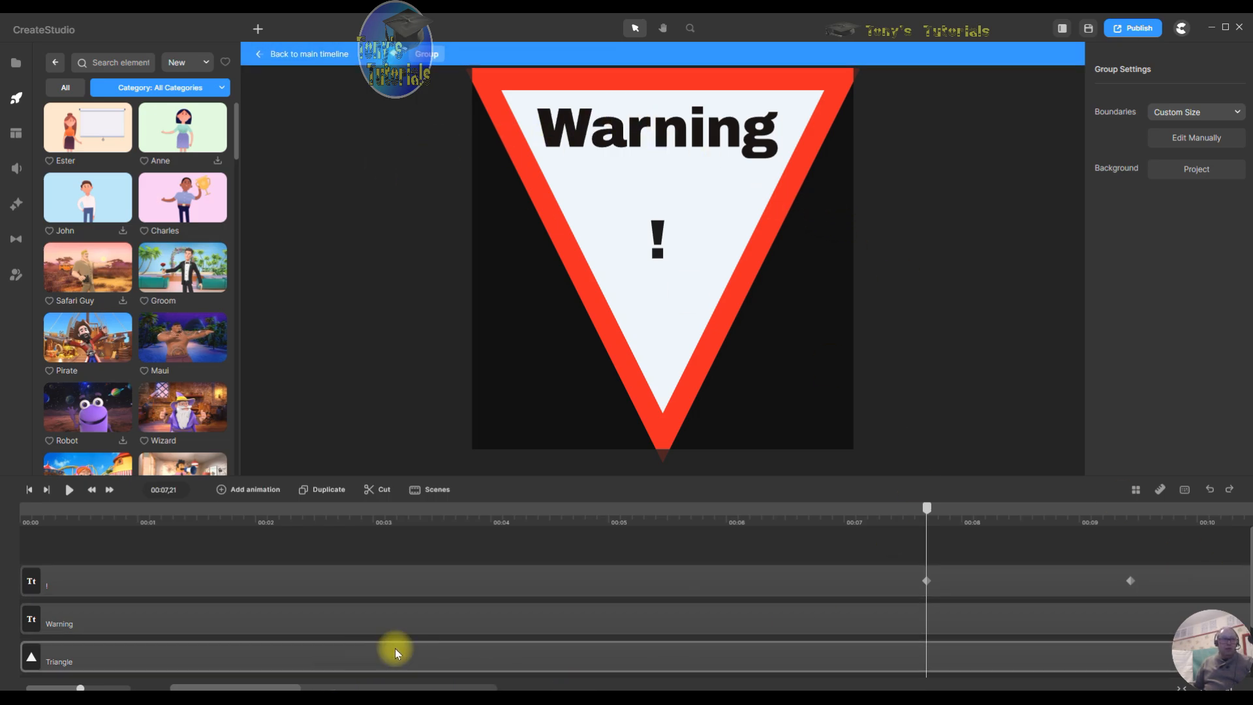
- Add a Fill animation with Linear easing to the "Warning" text, starting at 00:07,21 and ending at 00:09,13
left_click(418, 623)
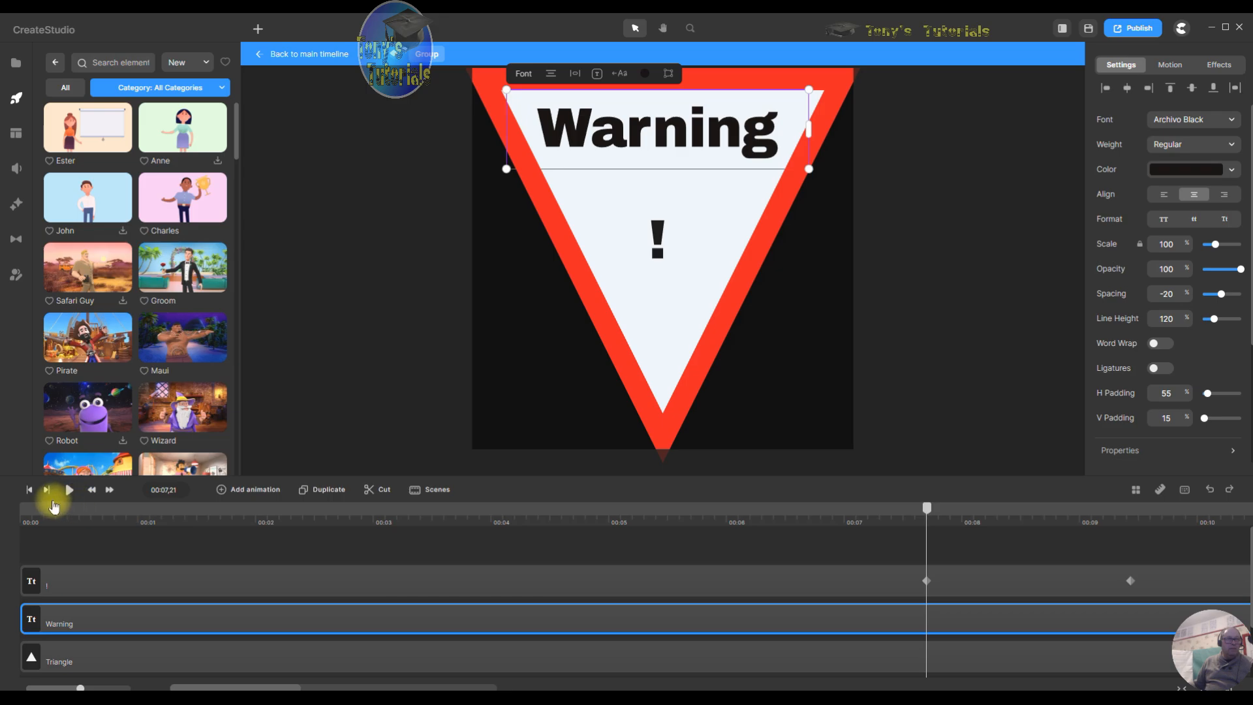
left_click(220, 491)
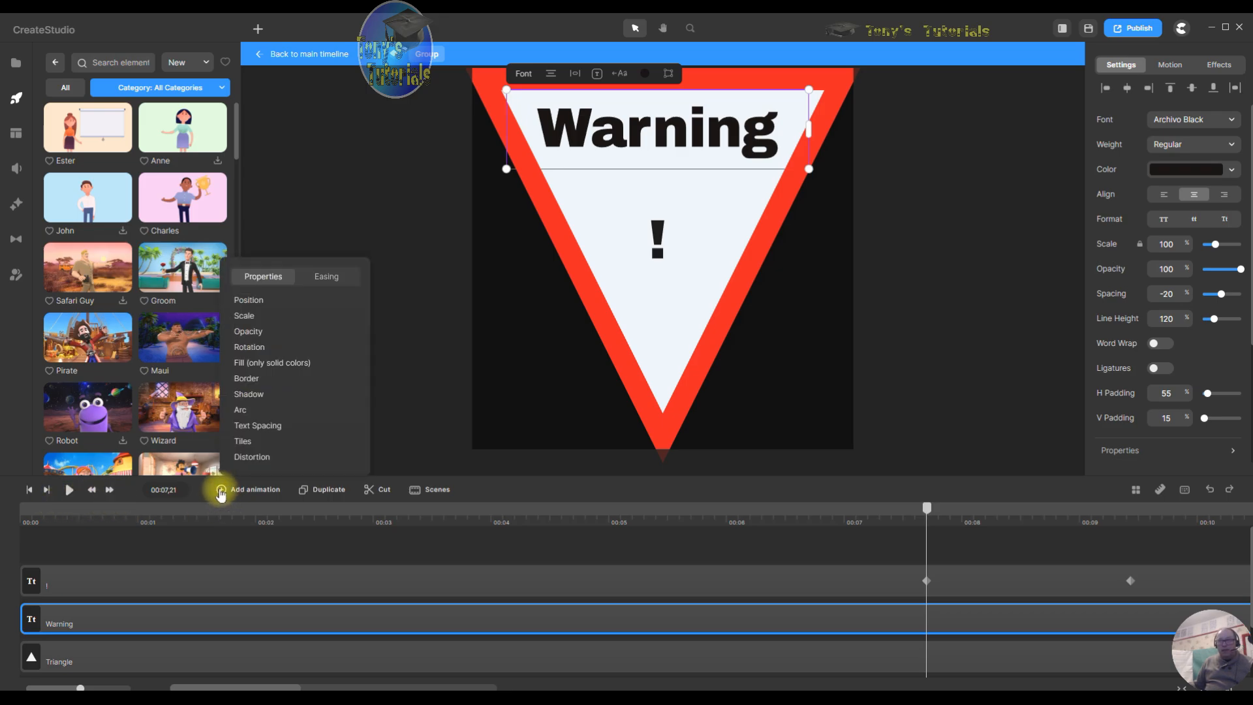
left_click(310, 367)
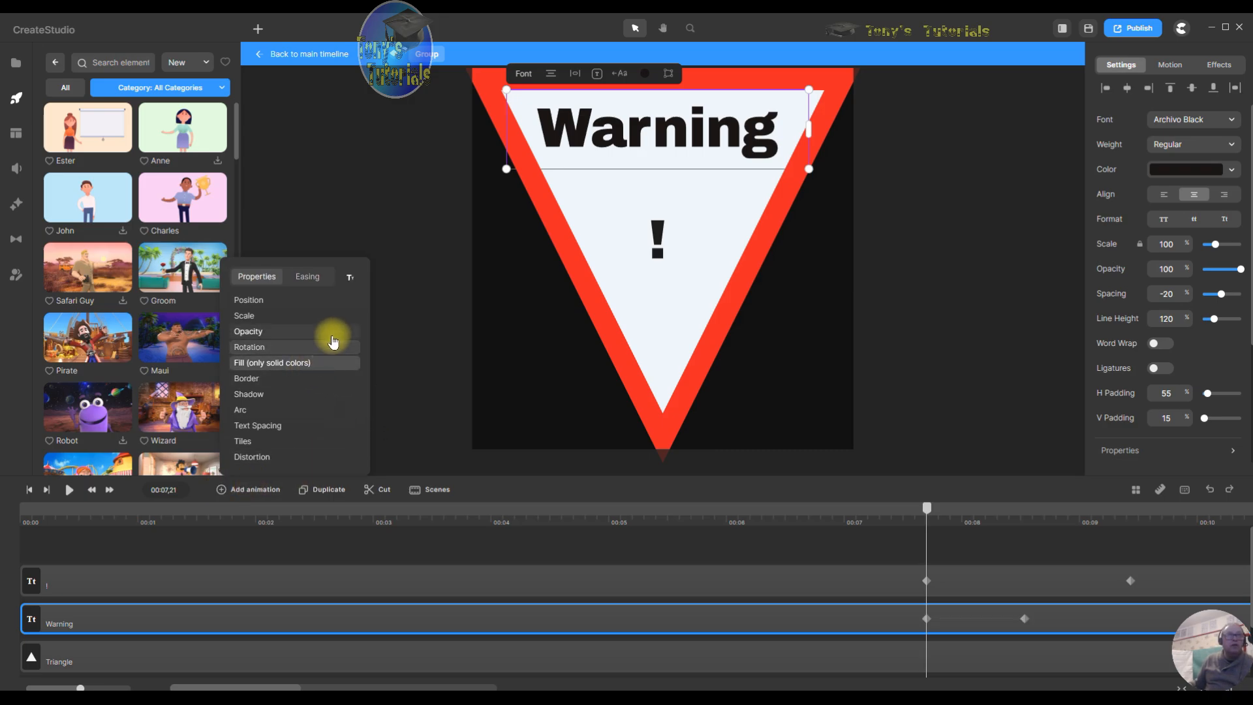
left_click(317, 279)
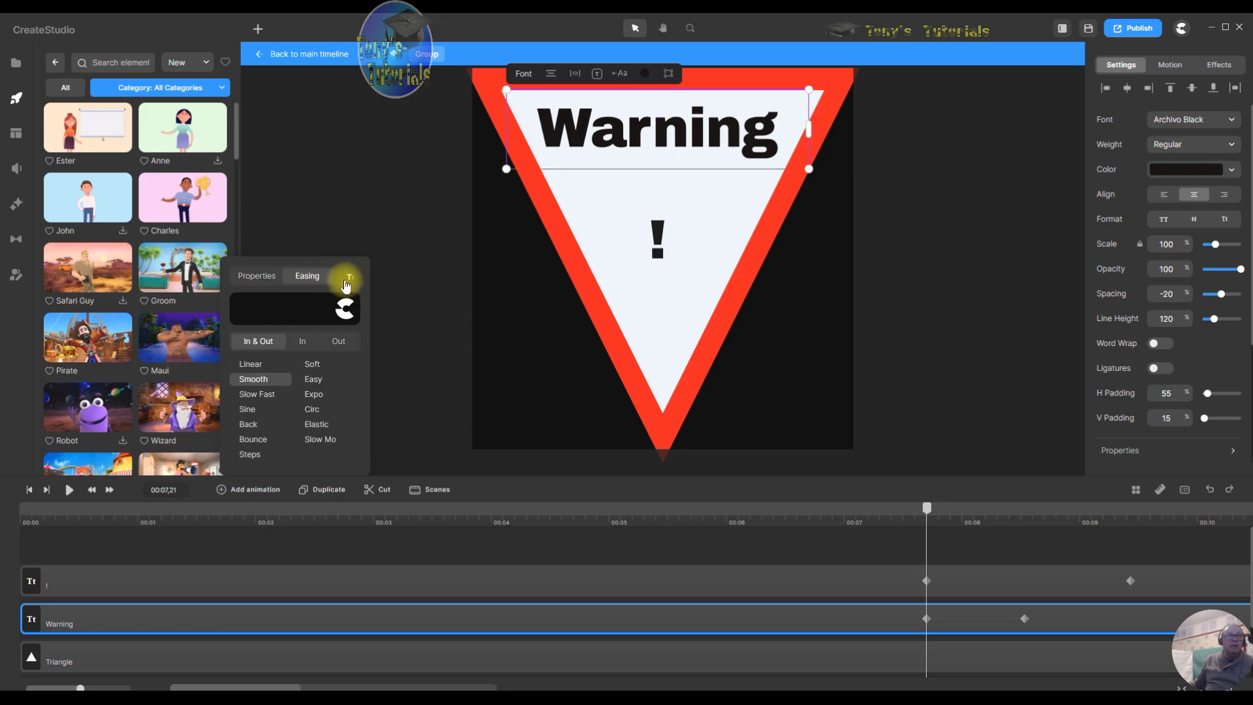
left_click(251, 363)
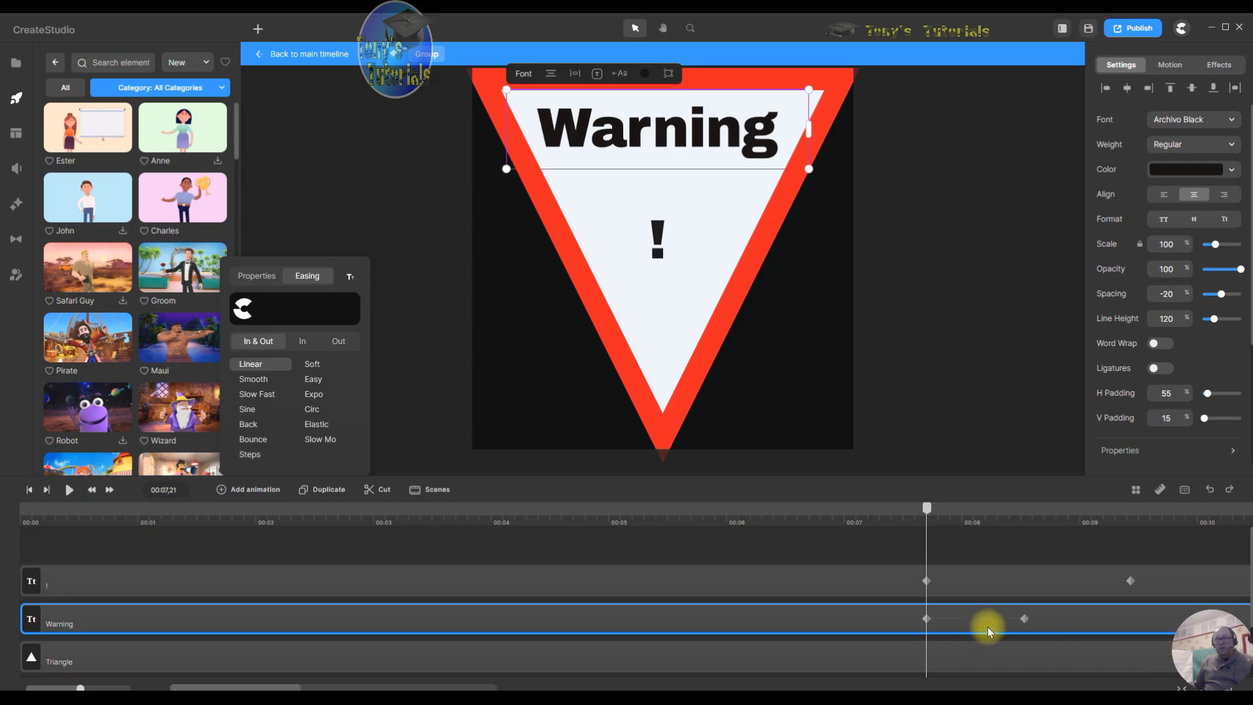
left_click_drag(1023, 619, 1130, 619)
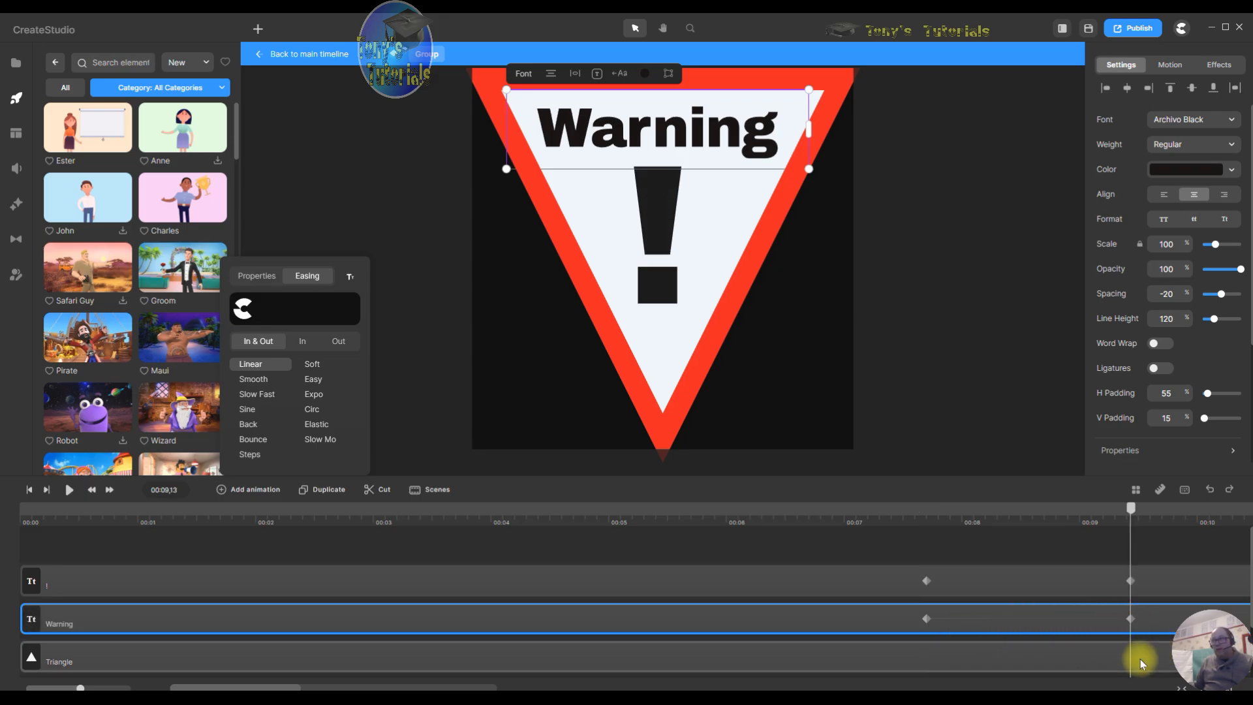
- At the "Warning" text's end keyframe, set the fill color to dark red ad0f0f
left_click(1130, 618)
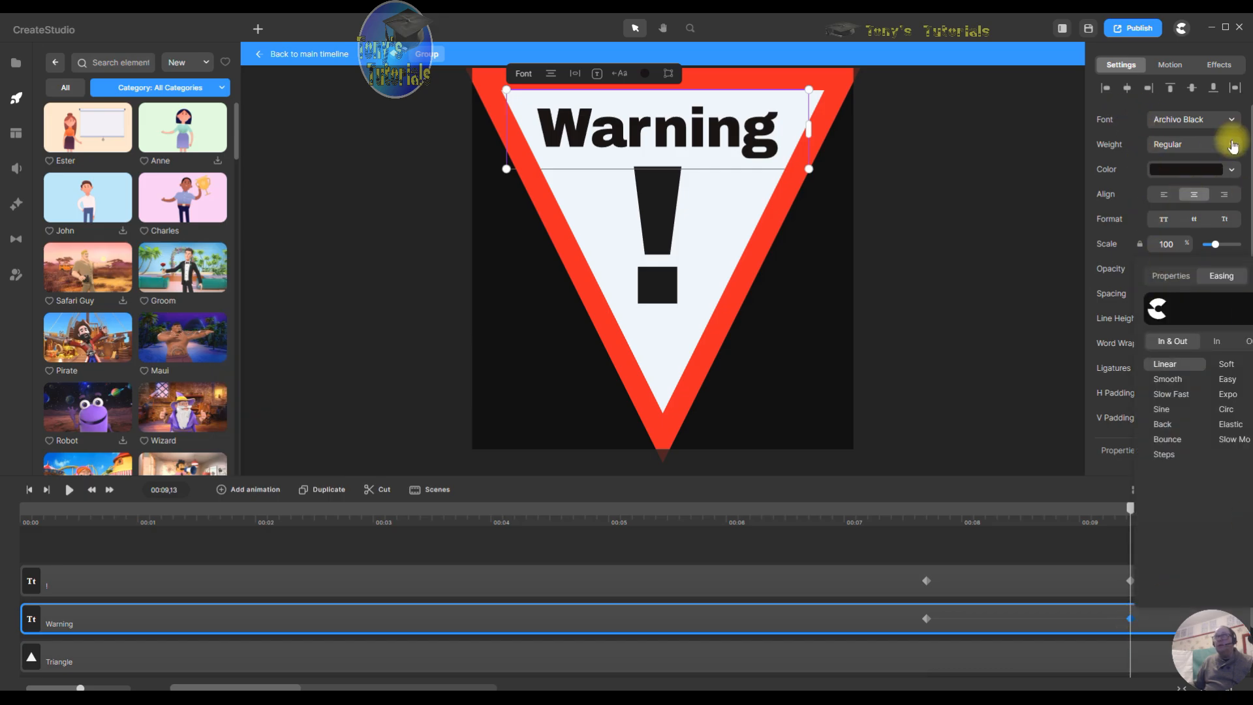
left_click(1203, 169)
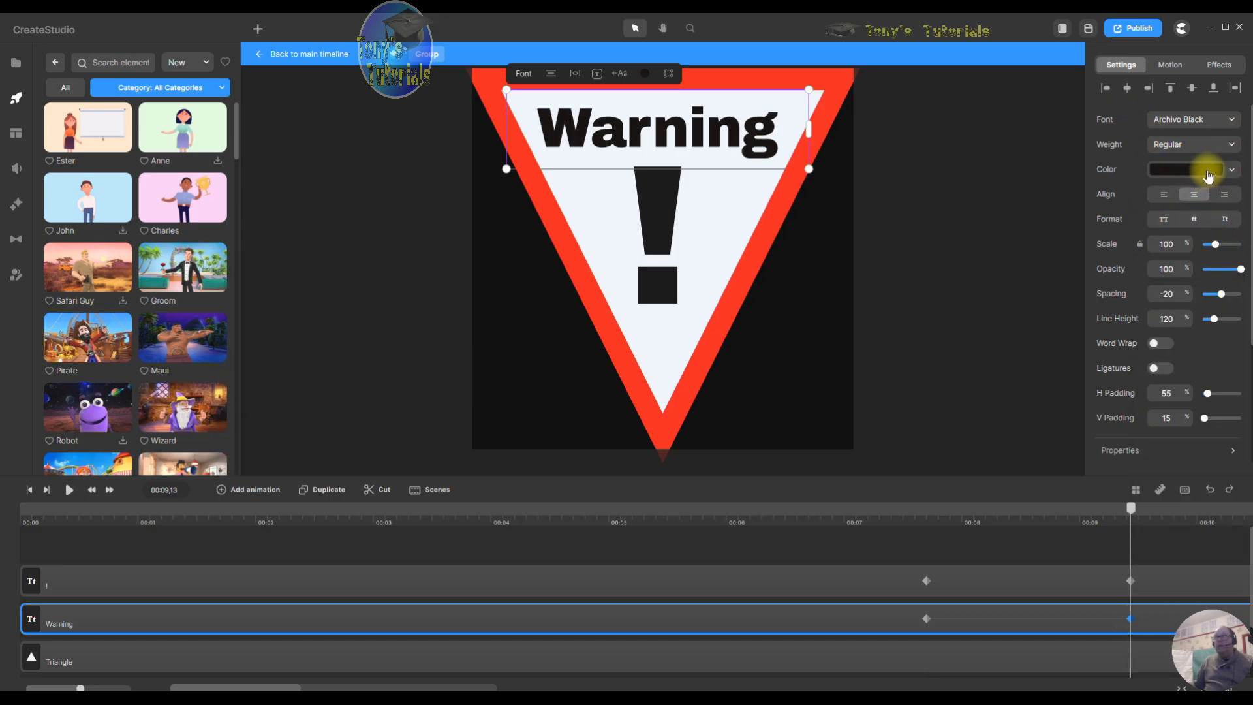
left_click(1183, 175)
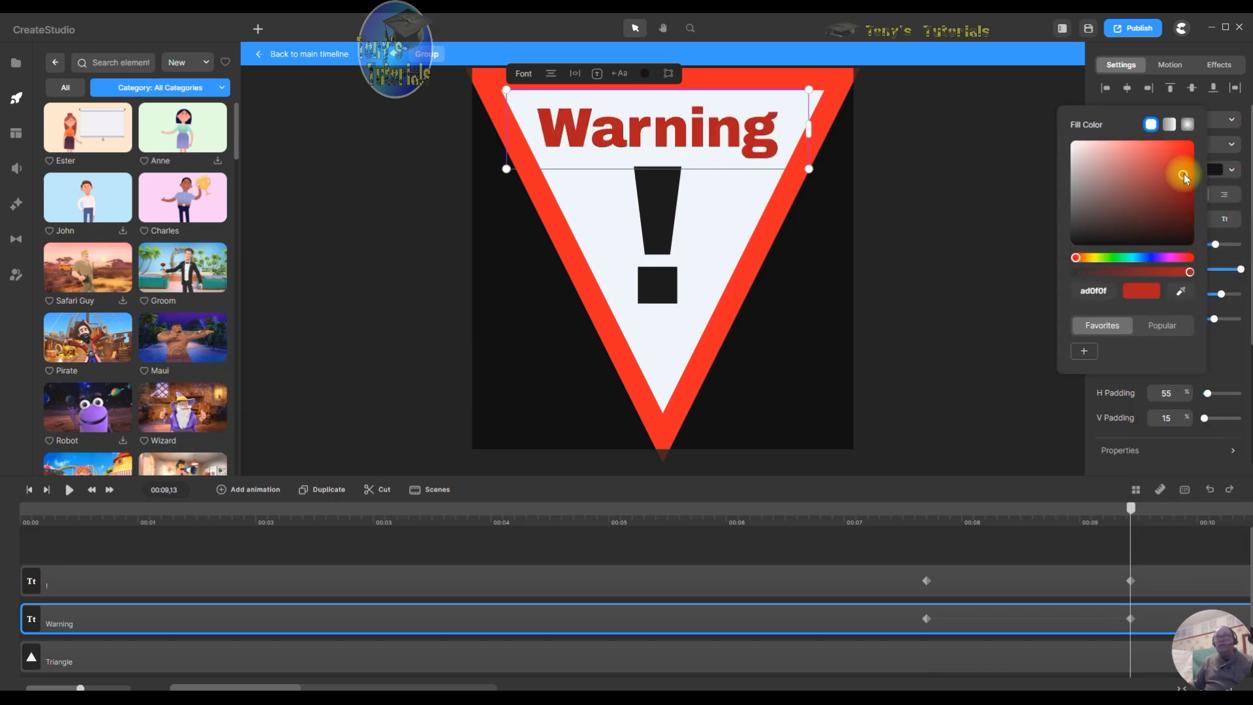
mouse_move(1133, 506)
left_mouse_down()
mouse_move(914, 507)
mouse_move(1128, 527)
left_mouse_up()
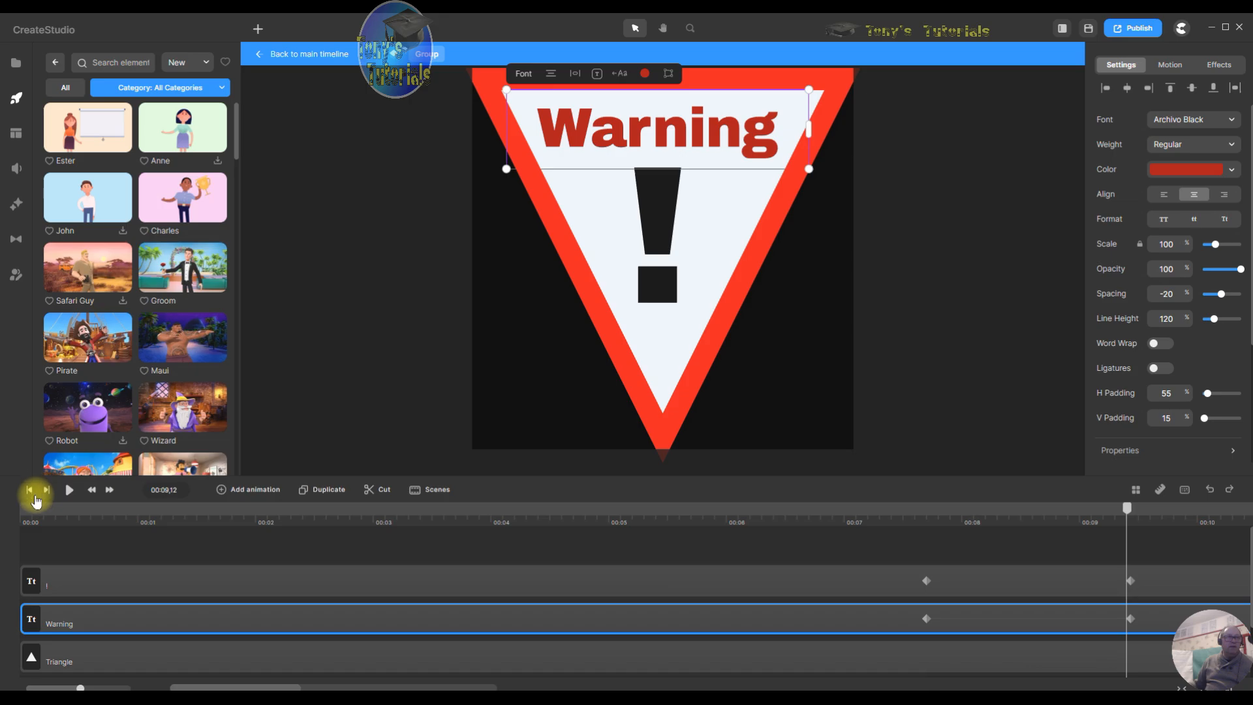
- Return to the main timeline and preview the video from 00:01,22
left_click(317, 54)
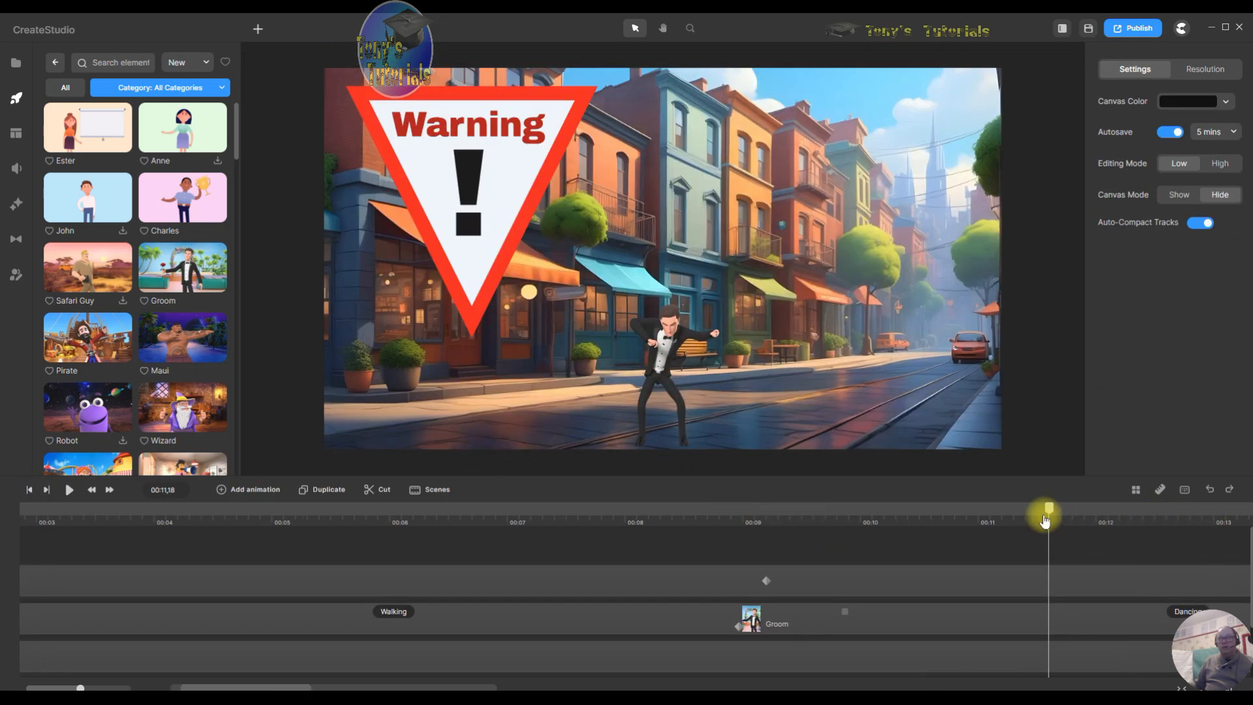
left_click_drag(1049, 506, 35, 500)
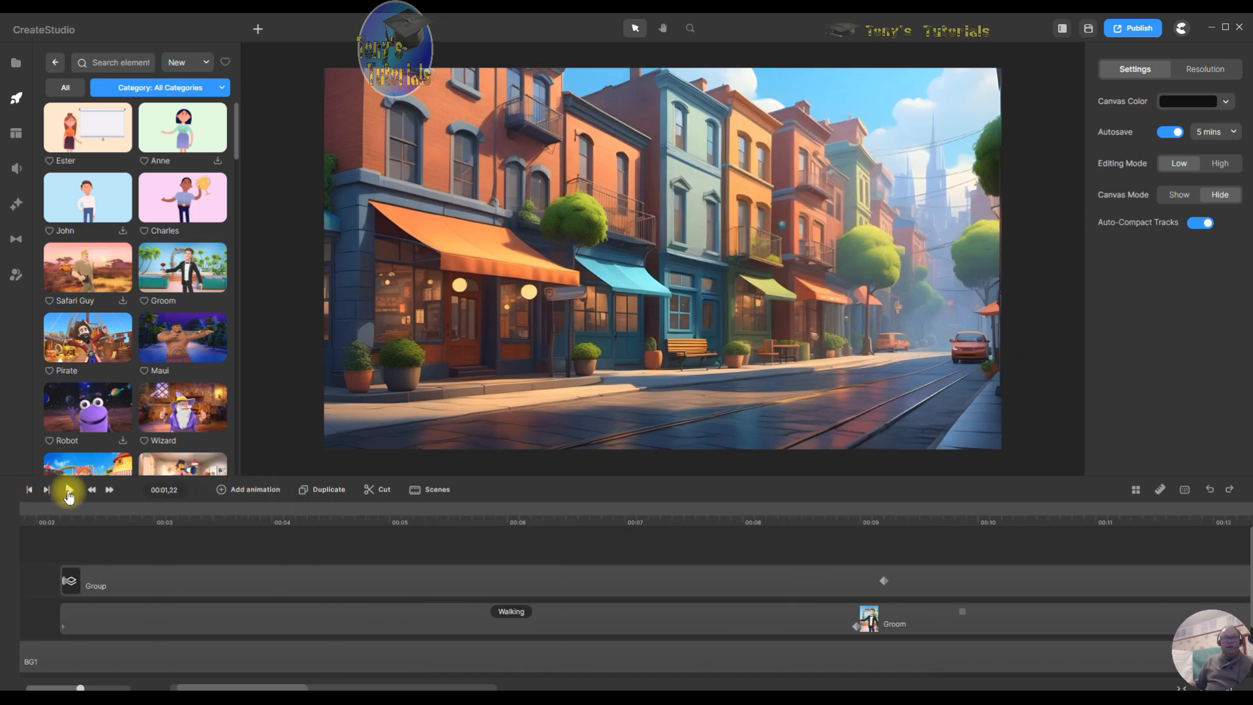
left_click(69, 490)
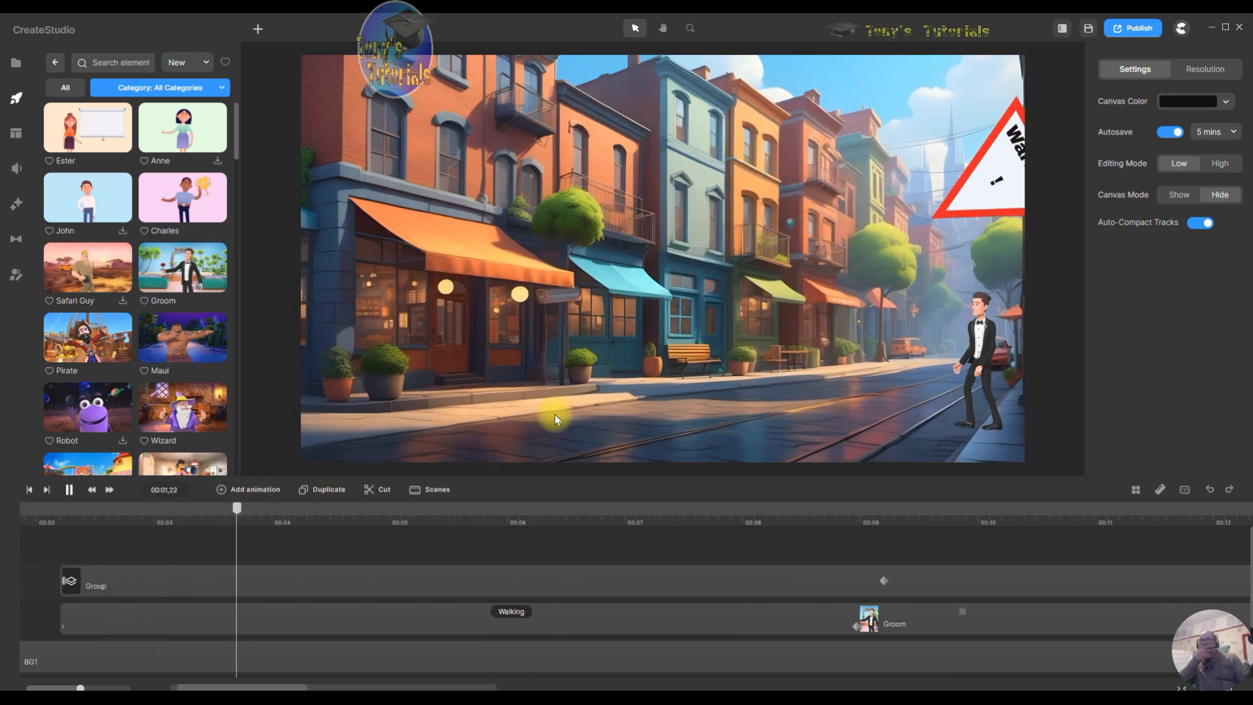